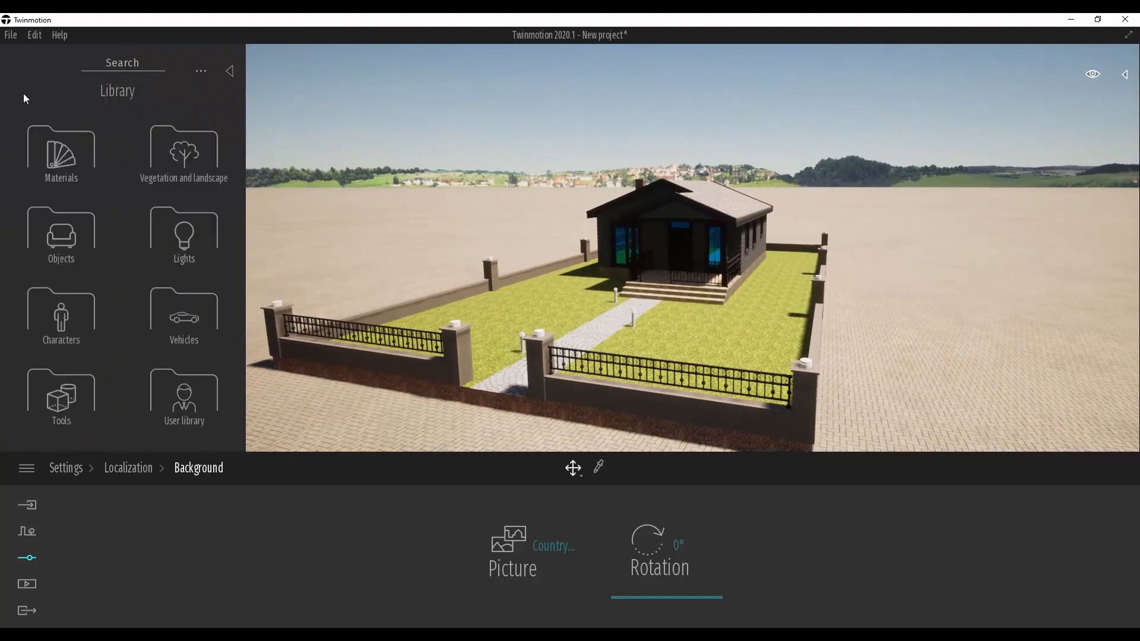
- Apply the Grass 5 material to the surrounding terrain and the front lawn, and raise the terrain by about 0.37
{"action": "left_click", "coordinate": [50, 170]}
{"action": "left_click", "coordinate": [76, 311]}
{"action": "left_click", "coordinate": [173, 153]}
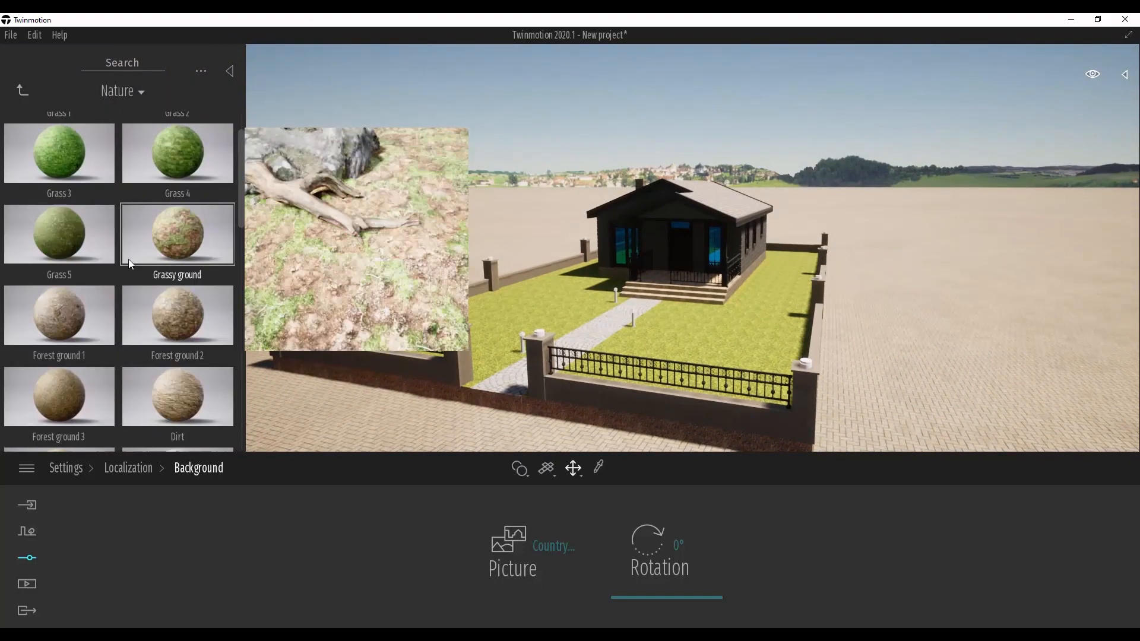
{"action": "left_click_drag", "start_coordinate": [42, 199], "coordinate": [324, 240]}
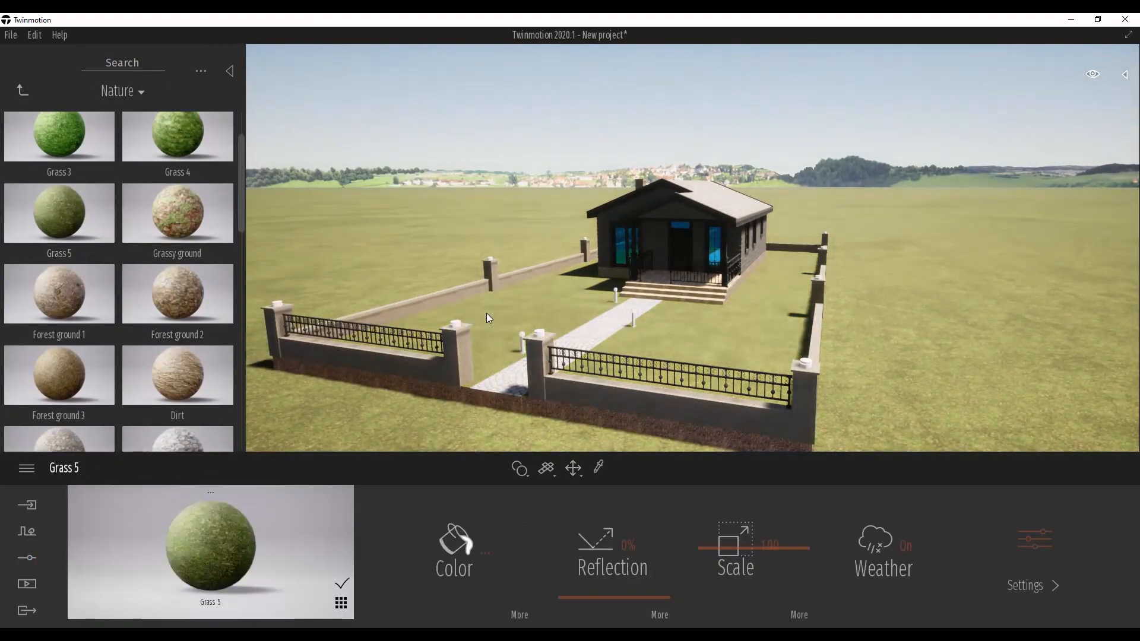
{"action": "left_click", "coordinate": [487, 313]}
{"action": "left_click_drag", "start_coordinate": [598, 246], "coordinate": [602, 240]}
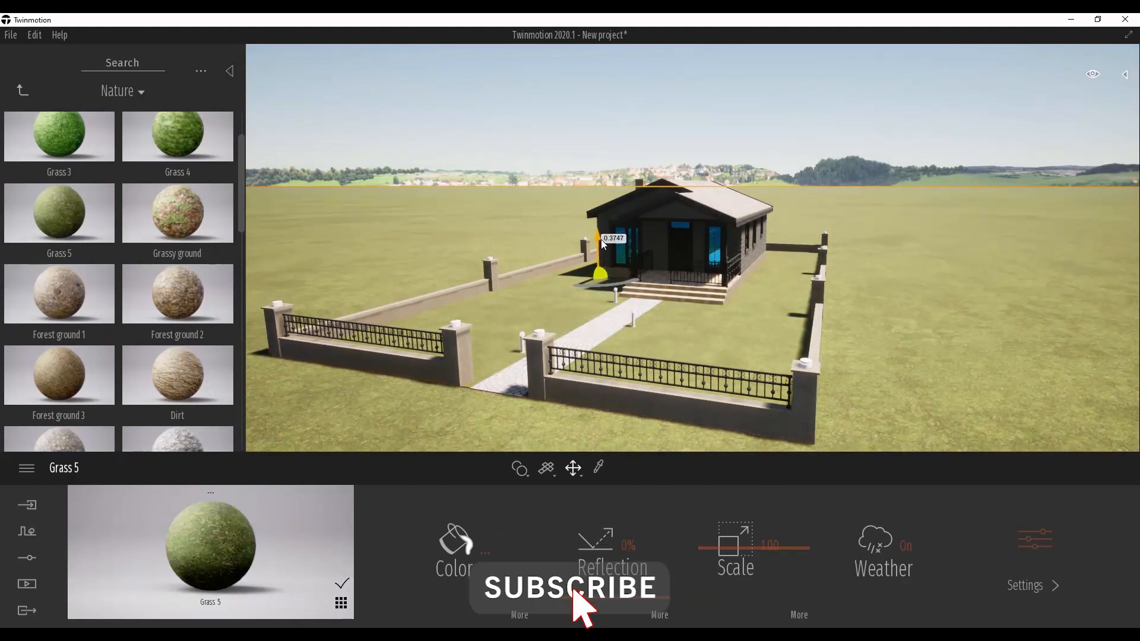
- Apply the manmade ground material Old cobblestone to the garden path leading to the porch
{"action": "key", "text": "w"}
{"action": "right_click_drag", "start_coordinate": [468, 256], "coordinate": [553, 279]}
{"action": "key", "text": "a"}
{"action": "key", "text": "w"}
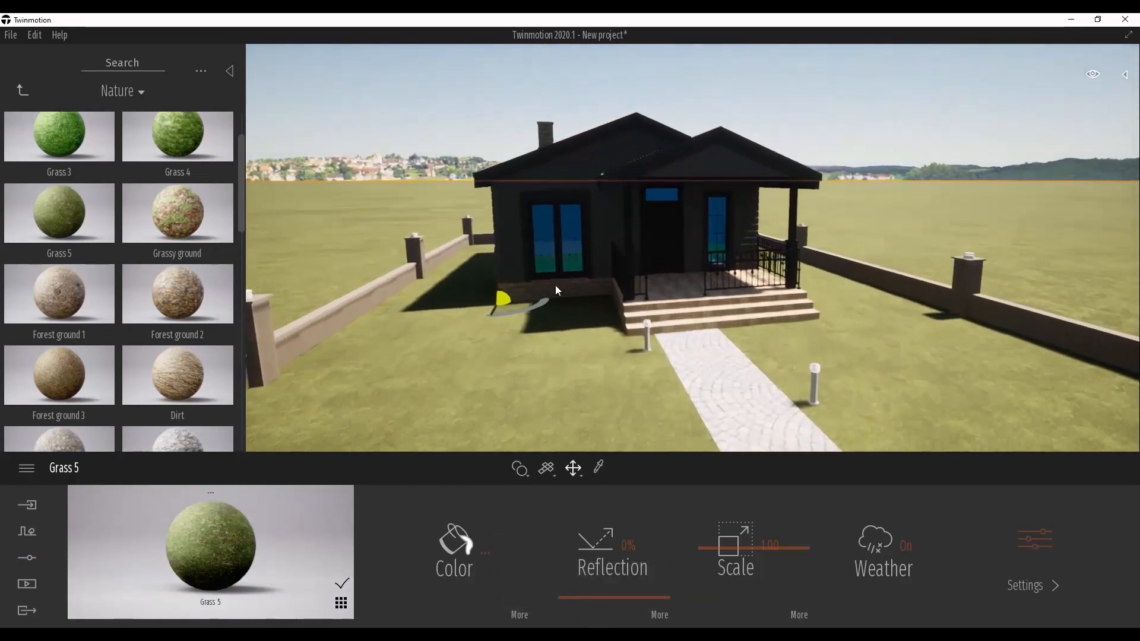
{"action": "left_click", "coordinate": [27, 91]}
{"action": "left_click", "coordinate": [27, 91]}
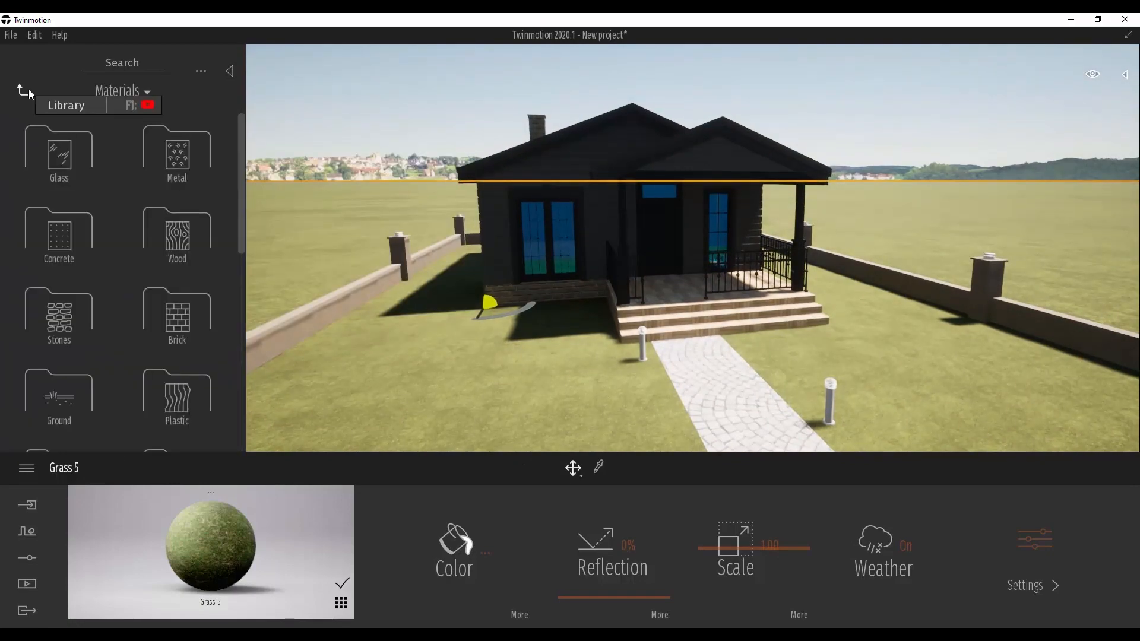
{"action": "left_click", "coordinate": [59, 392]}
{"action": "left_click", "coordinate": [60, 151]}
{"action": "scroll", "coordinate": [176, 265], "scroll_direction": "down", "scroll_amount": 5}
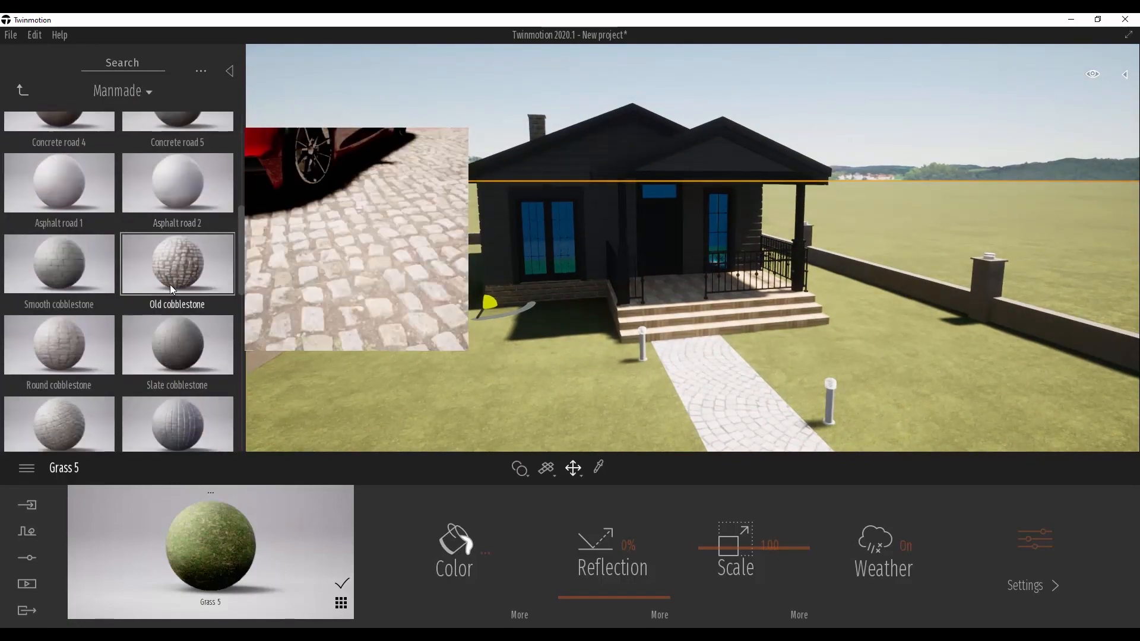
{"action": "left_click_drag", "start_coordinate": [170, 284], "coordinate": [729, 383]}
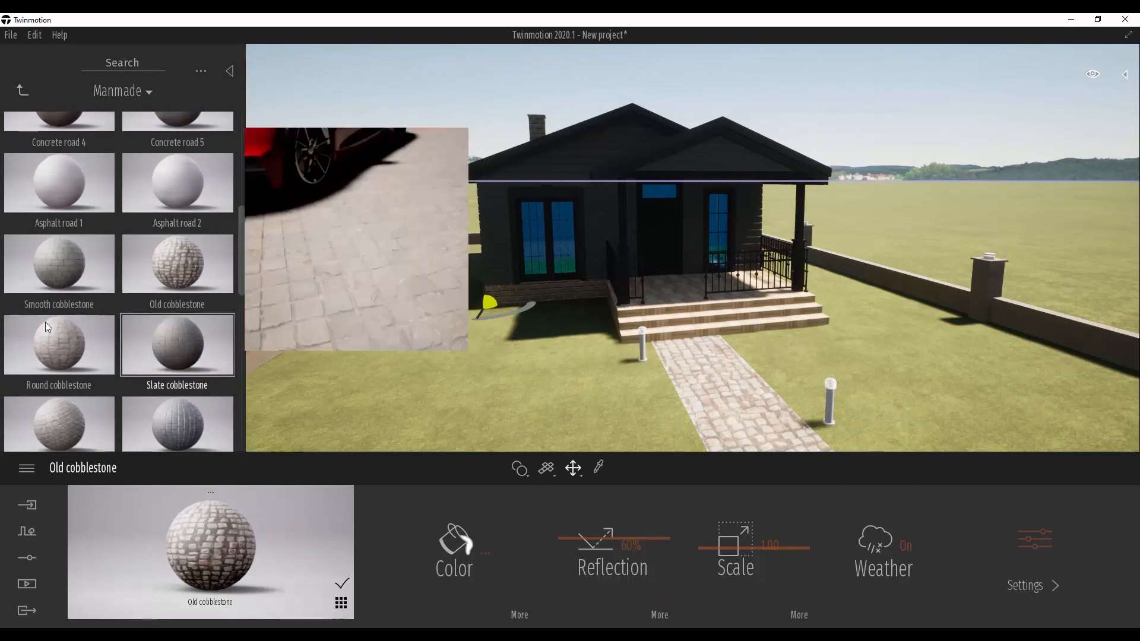
- Try a different cobblestone material on the garden path and undo the change
{"action": "scroll", "coordinate": [71, 368], "scroll_direction": "down", "scroll_amount": 5}
{"action": "left_click_drag", "start_coordinate": [69, 361], "coordinate": [735, 390]}
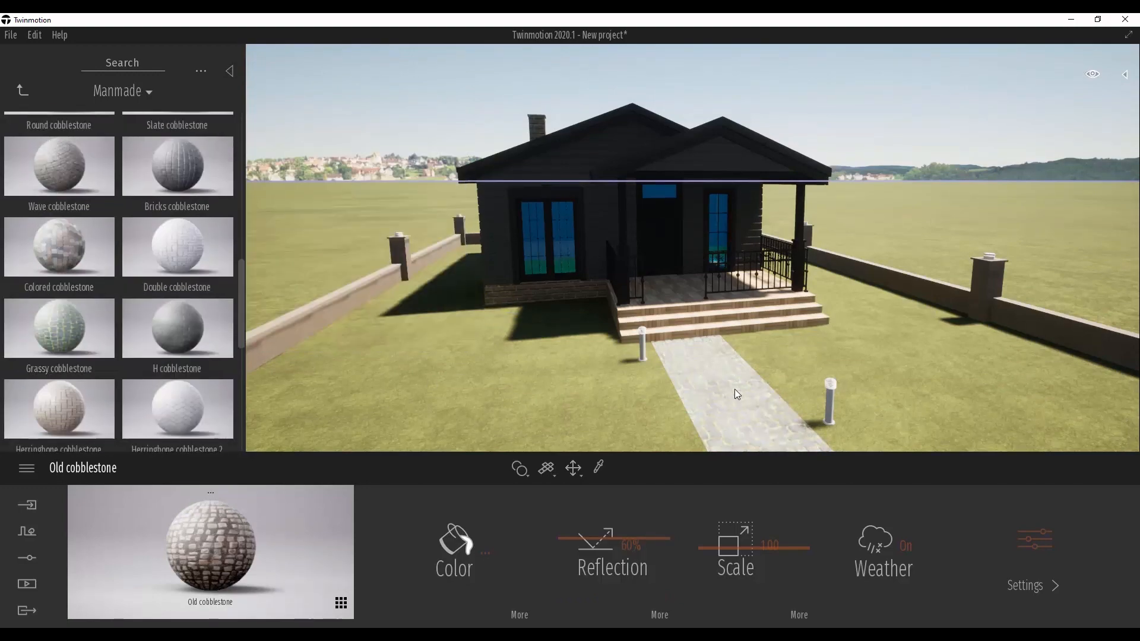
{"action": "key", "text": "ctrl+z"}
{"action": "scroll", "coordinate": [215, 340], "scroll_direction": "down", "scroll_amount": 4}
{"action": "left_click_drag", "start_coordinate": [241, 328], "coordinate": [60, 88]}
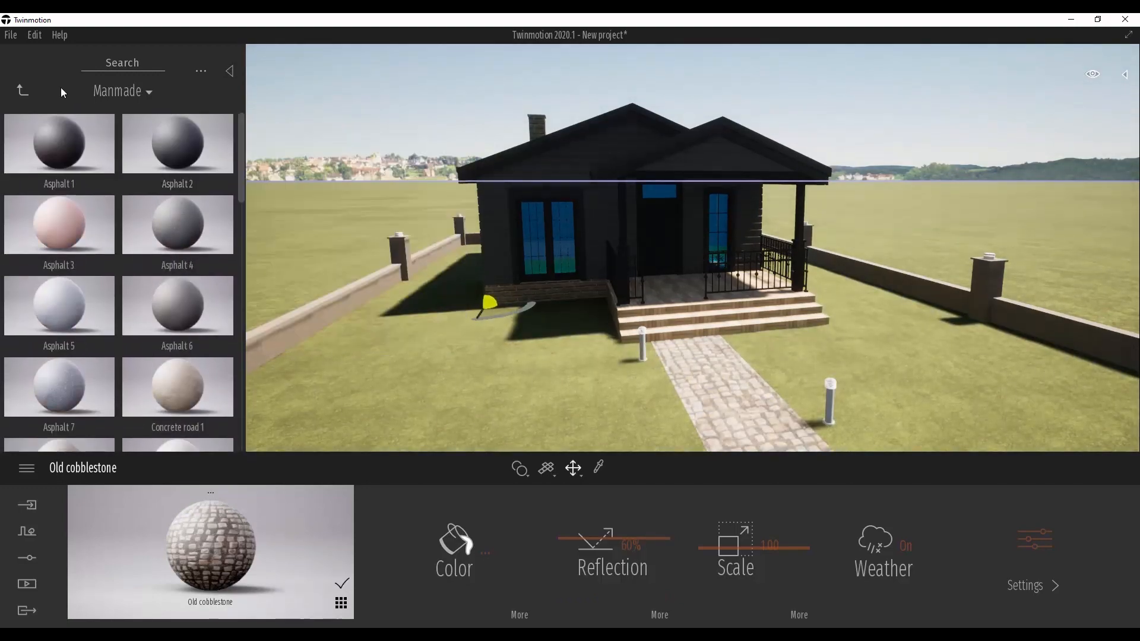
- Apply the Stone 03 material to the fence walls and pillars around the garden
{"action": "left_click", "coordinate": [26, 91]}
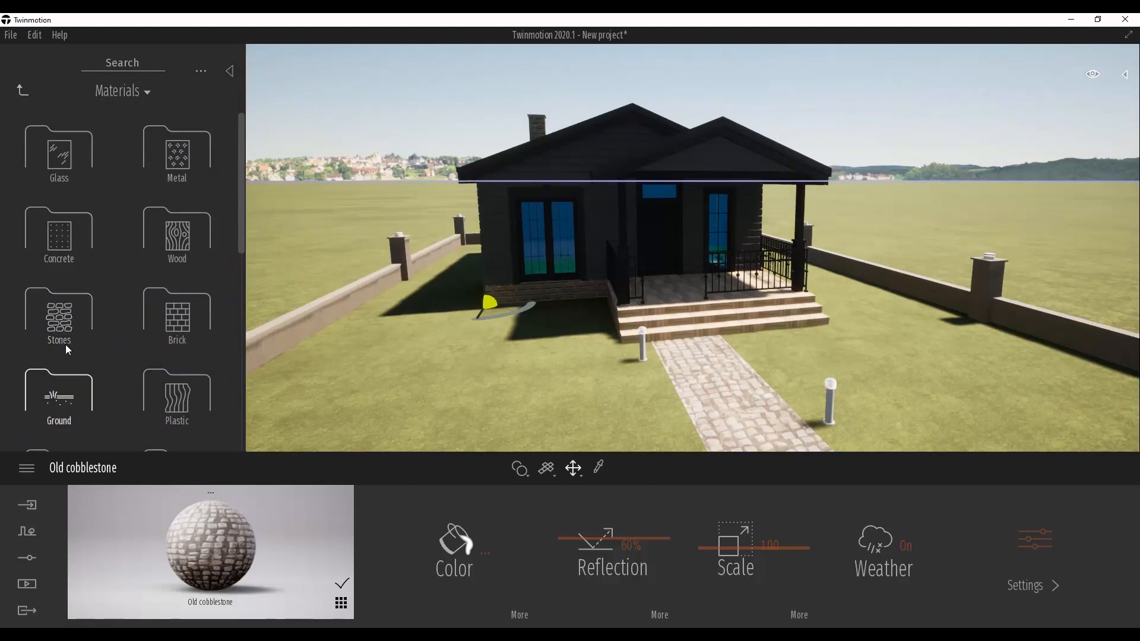
{"action": "left_click", "coordinate": [68, 313]}
{"action": "right_click_drag", "start_coordinate": [510, 400], "coordinate": [540, 401]}
{"action": "scroll", "coordinate": [540, 400], "scroll_direction": "down", "scroll_amount": 3}
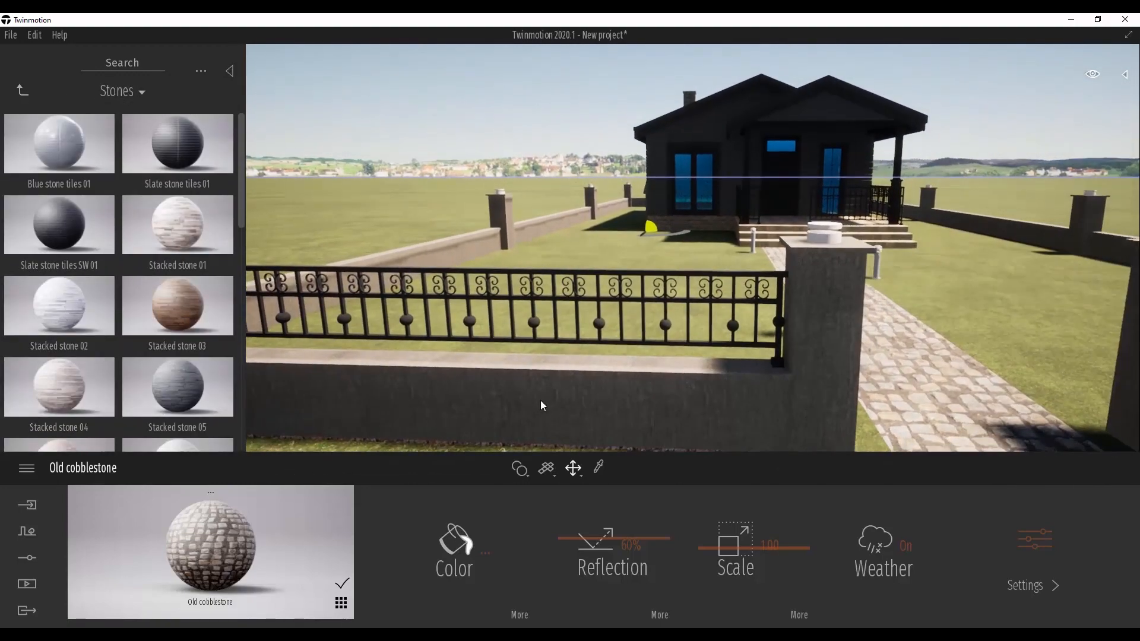
{"action": "scroll", "coordinate": [115, 357], "scroll_direction": "down", "scroll_amount": 5}
{"action": "left_click_drag", "start_coordinate": [205, 354], "coordinate": [475, 415]}
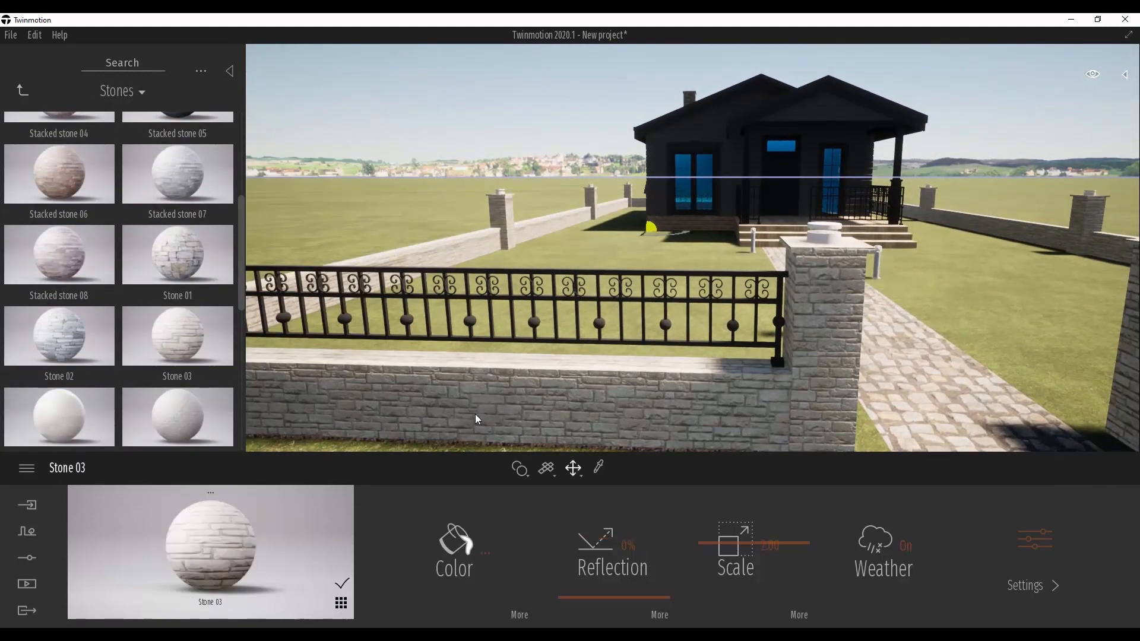
- Replace the fence wall material with Stone 02 and set its scale to 4
{"action": "left_click_drag", "start_coordinate": [65, 323], "coordinate": [325, 398]}
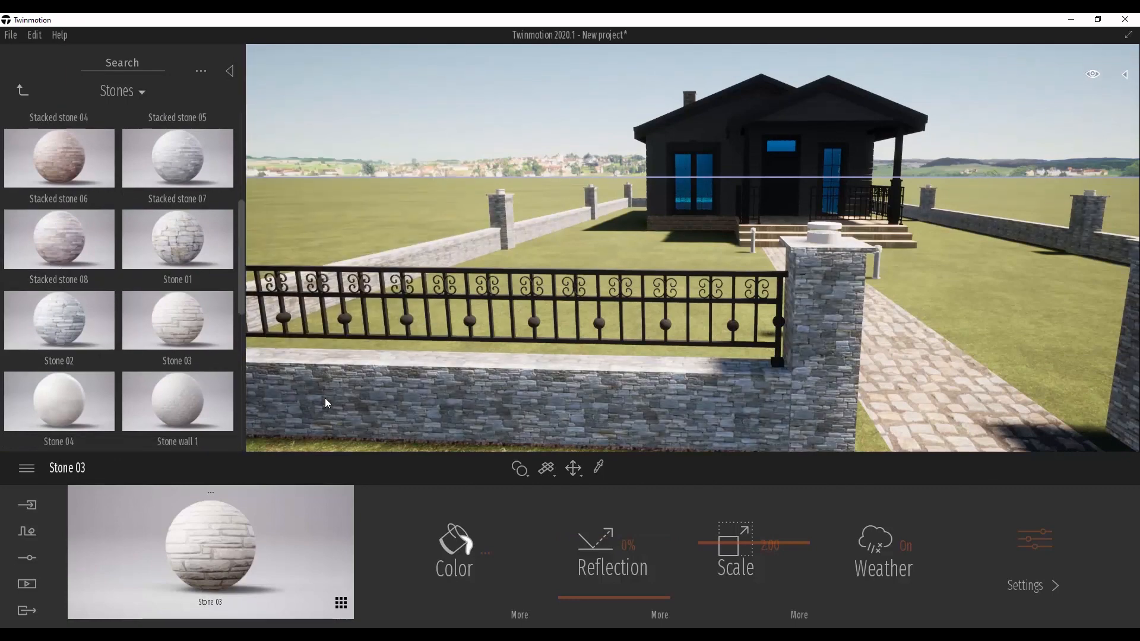
{"action": "left_click", "coordinate": [767, 545]}
{"action": "type", "text": "4"}
{"action": "key", "text": "Return"}
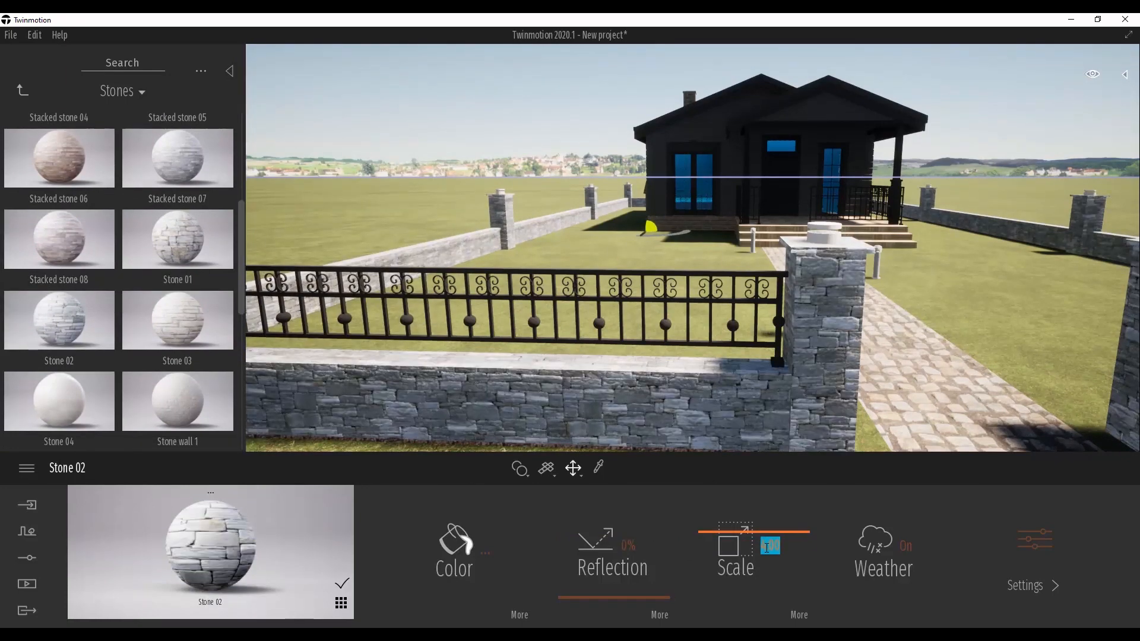
- Apply the Stone 01 material to the plinth at the base of the house
{"action": "scroll", "coordinate": [647, 256], "scroll_direction": "up", "scroll_amount": 8}
{"action": "scroll", "coordinate": [652, 261], "scroll_direction": "down", "scroll_amount": 8}
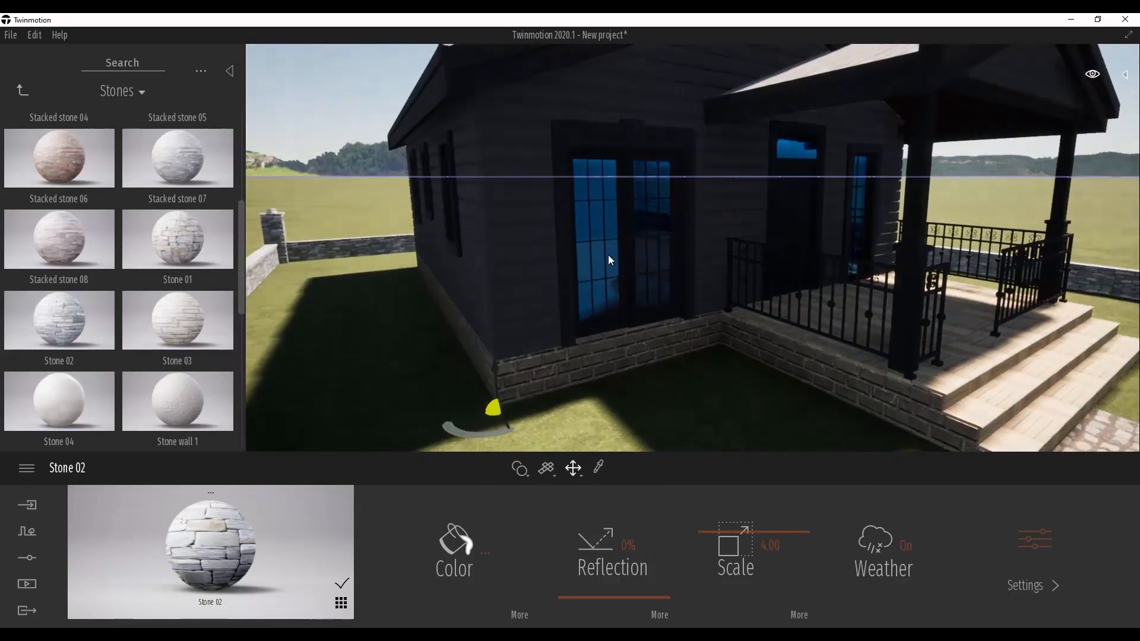
{"action": "left_click", "coordinate": [669, 342]}
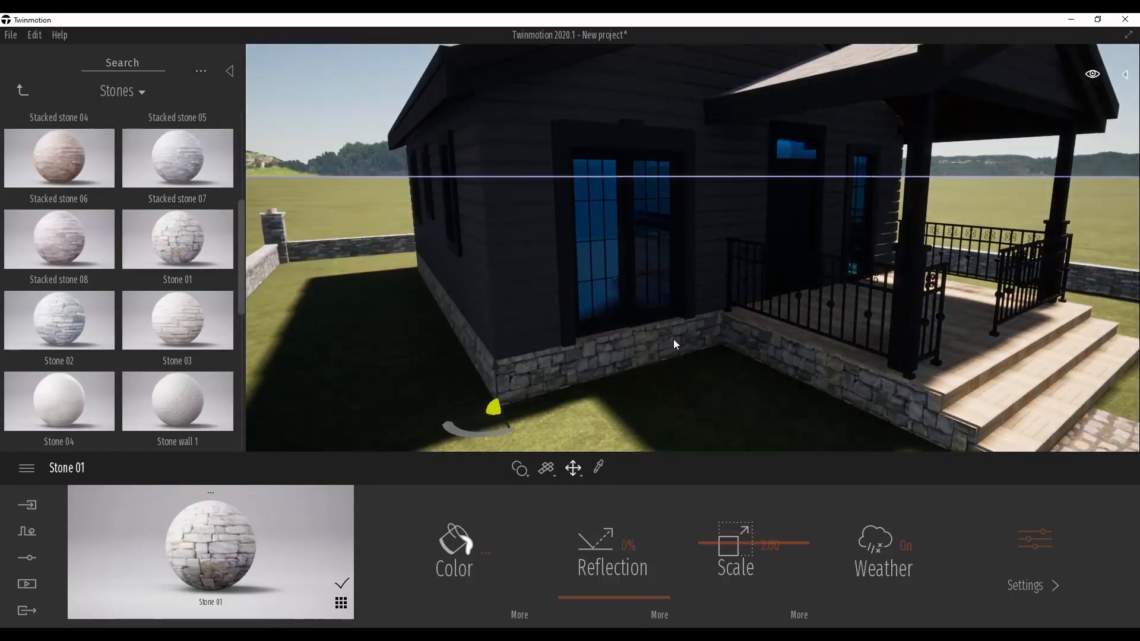
- Apply the wood material Rough planks to the porch floor and entrance steps
{"action": "mouse_move", "coordinate": [674, 340]}
{"action": "middle_mouse_down", "text": "shift"}
{"action": "mouse_move", "coordinate": [663, 336]}
{"action": "mouse_move", "coordinate": [672, 340]}
{"action": "middle_mouse_up", "text": "shift"}
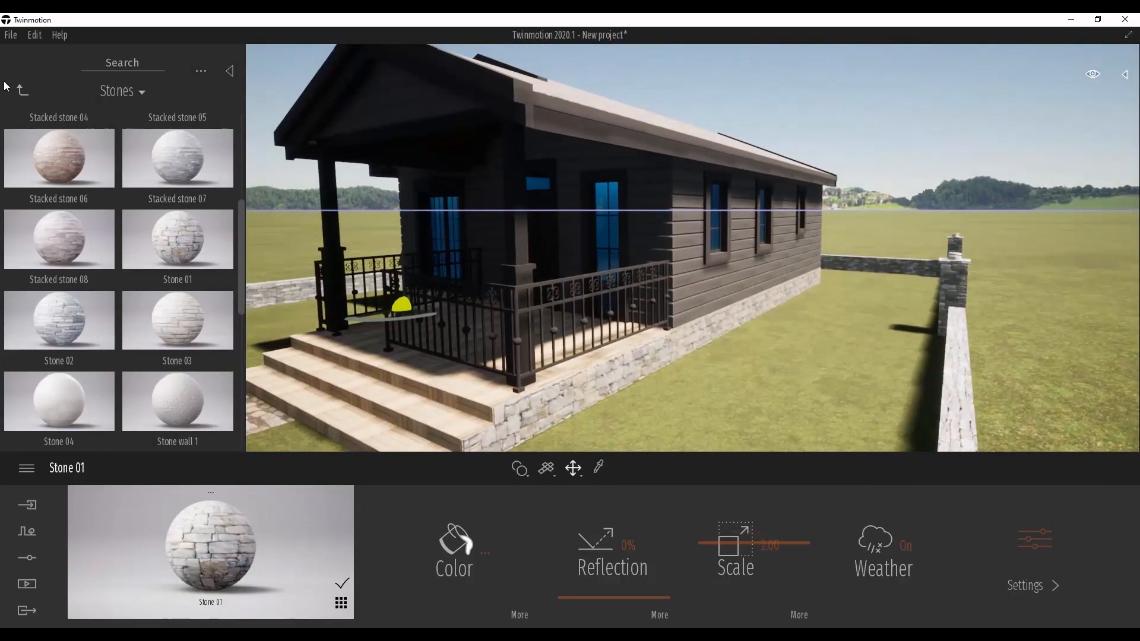
{"action": "left_click", "coordinate": [20, 91]}
{"action": "left_click", "coordinate": [61, 152]}
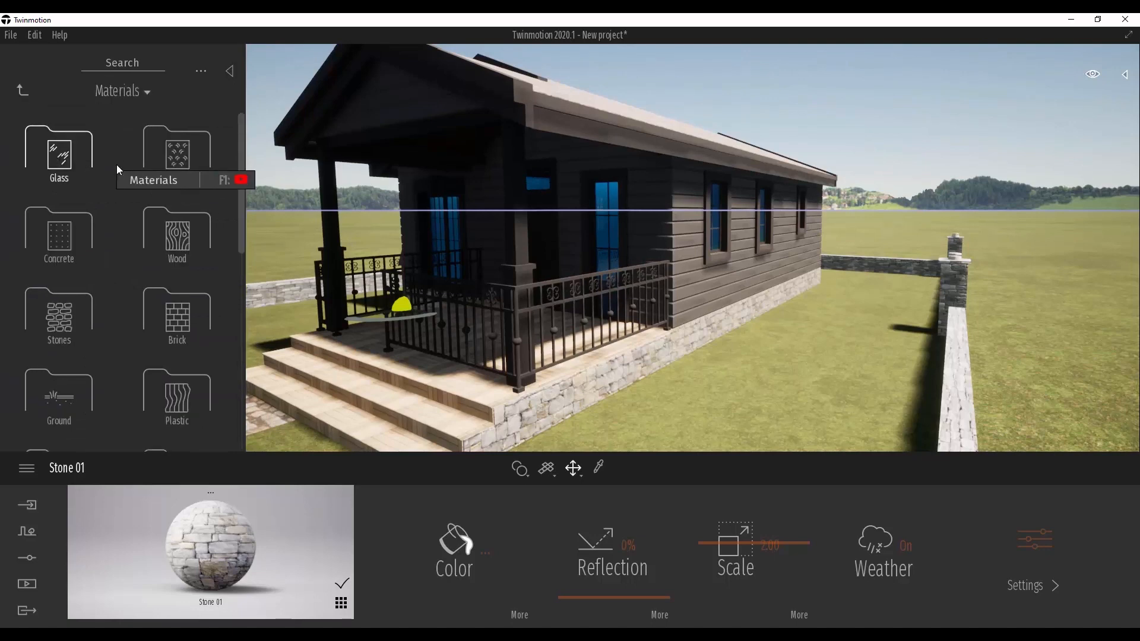
{"action": "left_click", "coordinate": [173, 236]}
{"action": "scroll", "coordinate": [226, 423], "scroll_direction": "down", "scroll_amount": 5}
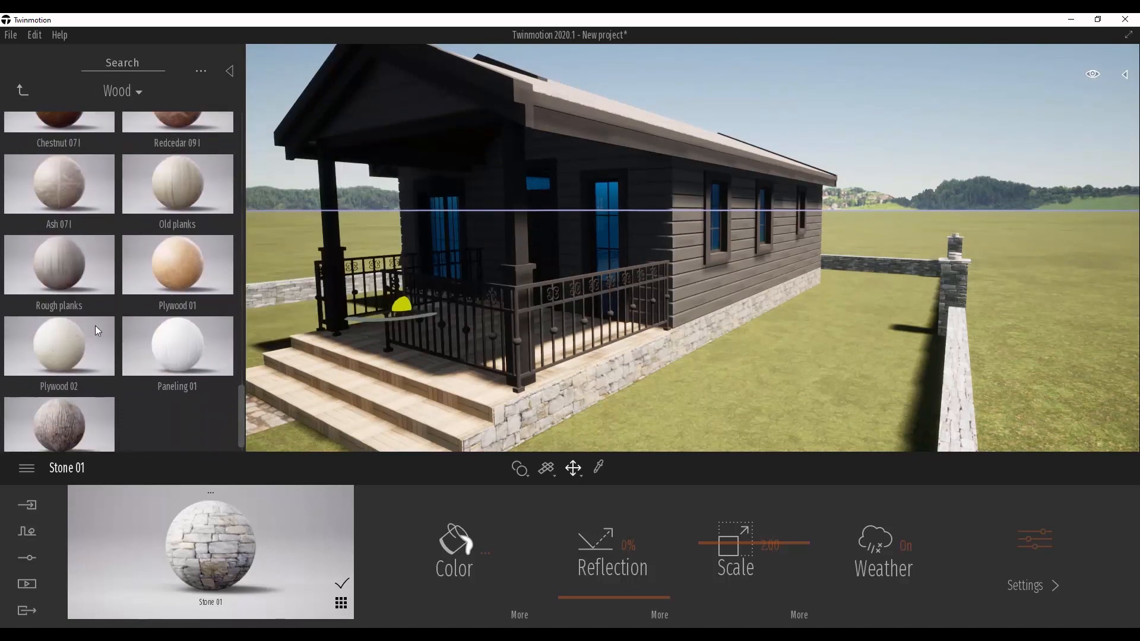
{"action": "left_click", "coordinate": [369, 407]}
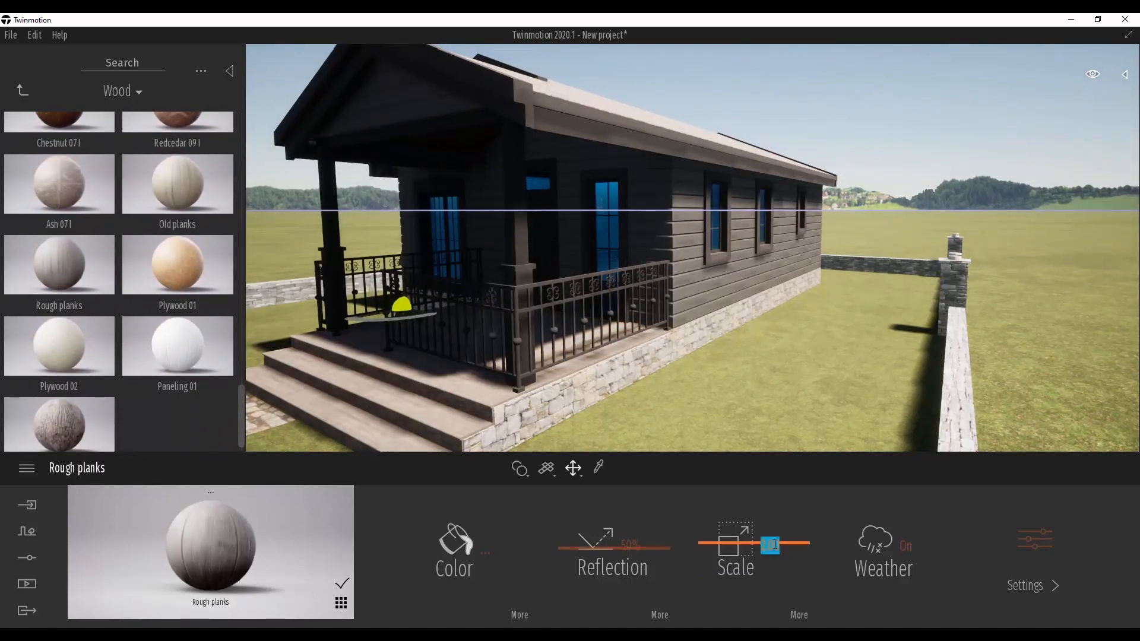
- Try a scale of 0 for the Rough planks material and set it back to 2
{"action": "type", "text": "0"}
{"action": "key", "text": "Return"}
{"action": "right_click_drag", "start_coordinate": [449, 303], "coordinate": [450, 301]}
{"action": "scroll", "coordinate": [422, 249], "scroll_direction": "up", "scroll_amount": 3}
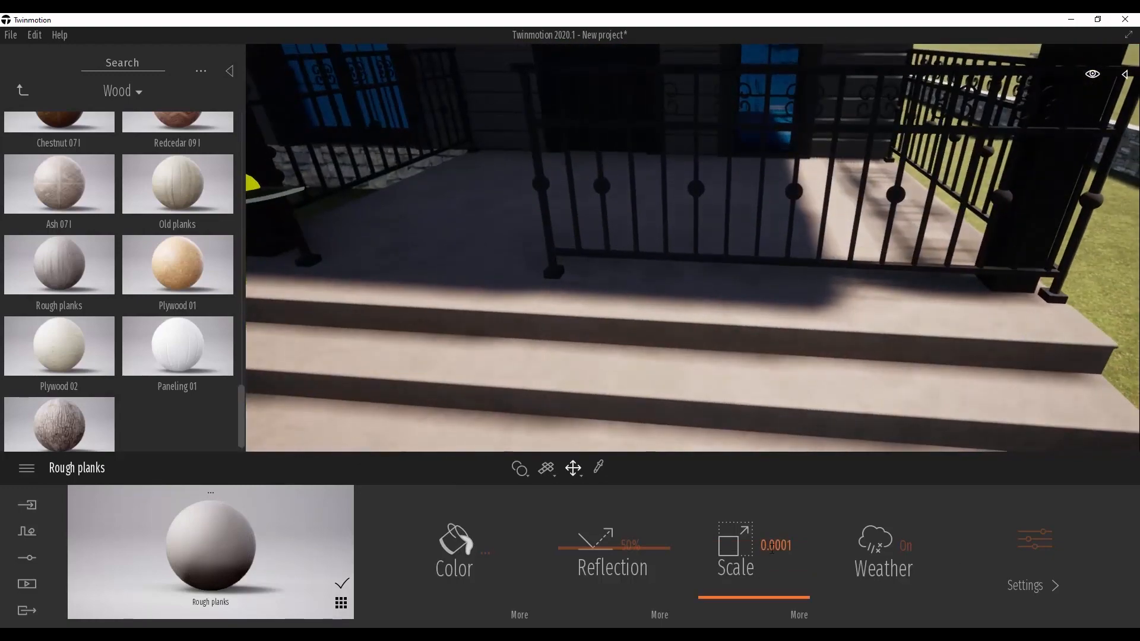
{"action": "type", "text": "2"}
{"action": "key", "text": "Return"}
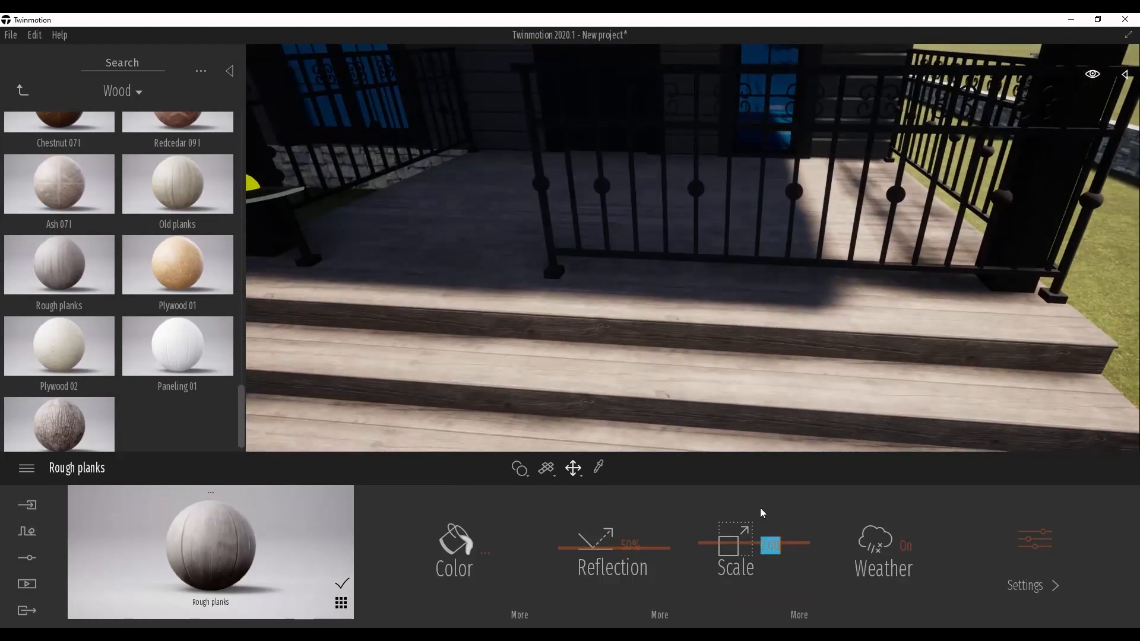
- Try a scale of 3 on the porch planks and return the scale to 2
{"action": "type", "text": "3"}
{"action": "key", "text": "Return"}
{"action": "middle_click_drag", "start_coordinate": [629, 343], "coordinate": [610, 400], "text": "shift"}
{"action": "double_click", "coordinate": [784, 550]}
{"action": "type", "text": "2"}
{"action": "key", "text": "Return"}
- Apply the Clear glass material to the window and door panes of the house
{"action": "scroll", "coordinate": [726, 404], "scroll_direction": "down", "scroll_amount": 3}
{"action": "right_click_drag", "start_coordinate": [726, 404], "coordinate": [897, 105]}
{"action": "scroll", "coordinate": [818, 173], "scroll_direction": "down", "scroll_amount": 2}
{"action": "left_click", "coordinate": [23, 90]}
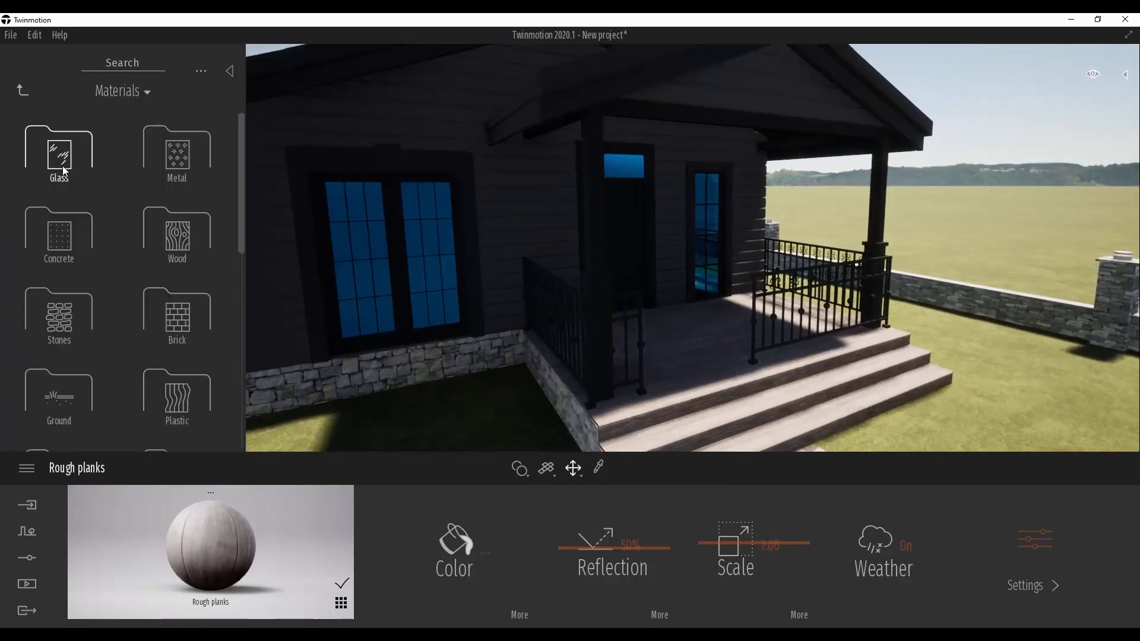
{"action": "left_click", "coordinate": [58, 153]}
{"action": "left_click_drag", "start_coordinate": [441, 235], "coordinate": [443, 237]}
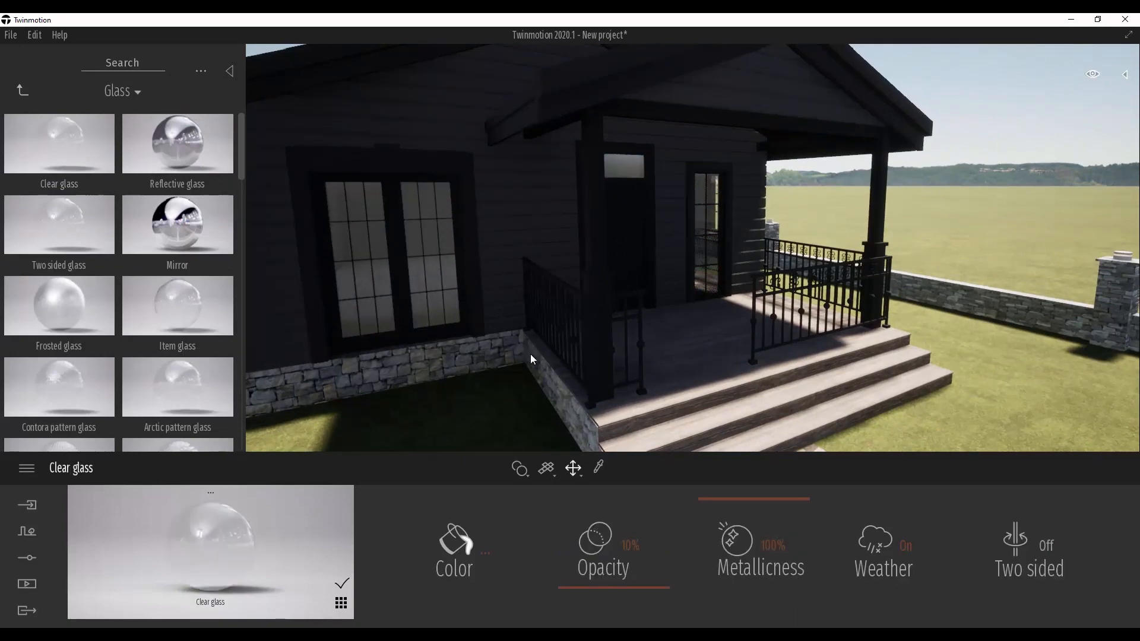
- Darken the Clear glass color to a neutral gray with RGB 170, 170, 170
{"action": "left_click", "coordinate": [456, 540]}
{"action": "left_click_drag", "start_coordinate": [604, 206], "coordinate": [839, 209]}
{"action": "left_click_drag", "start_coordinate": [793, 253], "coordinate": [797, 291]}
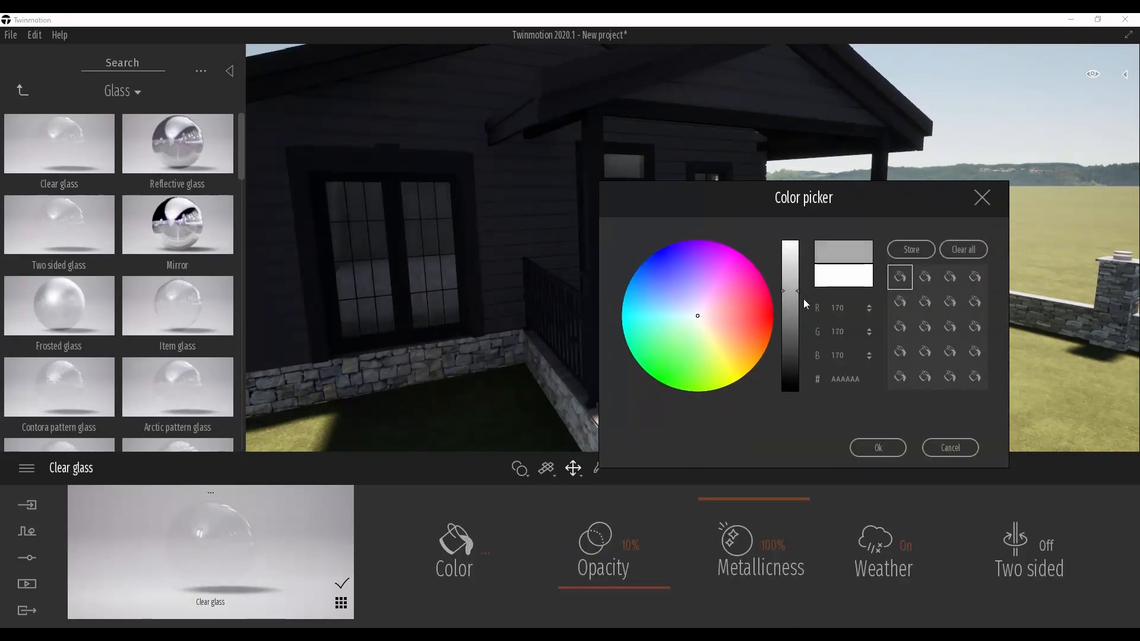
{"action": "left_click", "coordinate": [879, 447]}
- Apply the metal material Slightly worn chrome to the bollard lights along the garden path
{"action": "key", "text": "s"}
{"action": "key", "text": "d"}
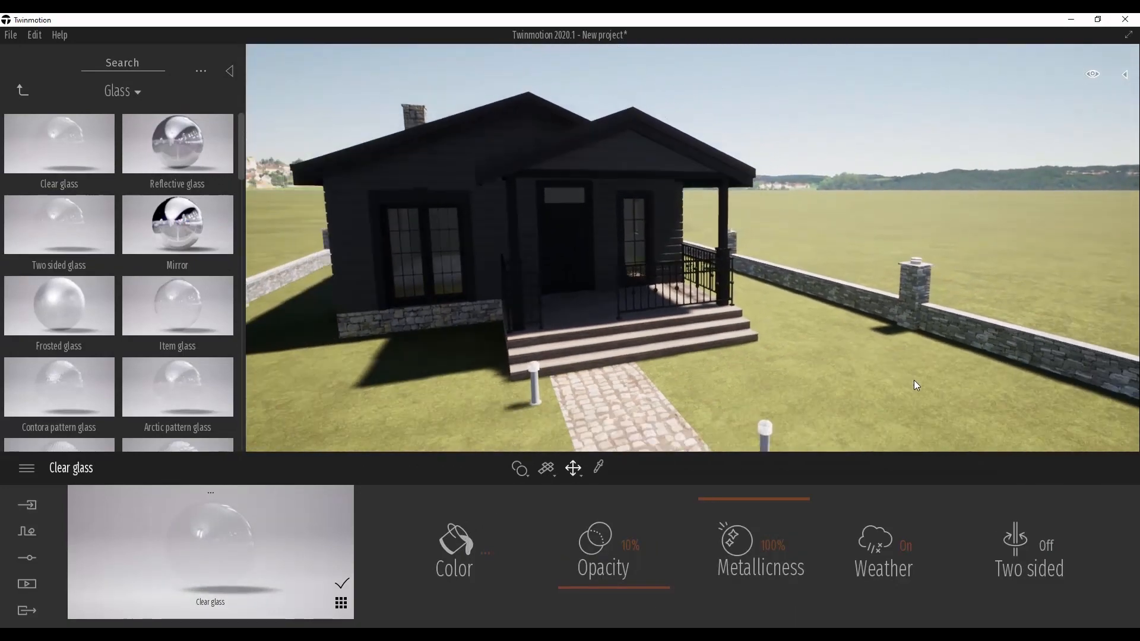
{"action": "key", "text": "w"}
{"action": "left_click", "coordinate": [23, 91]}
{"action": "left_click", "coordinate": [177, 169]}
{"action": "left_click_drag", "start_coordinate": [241, 194], "coordinate": [212, 120]}
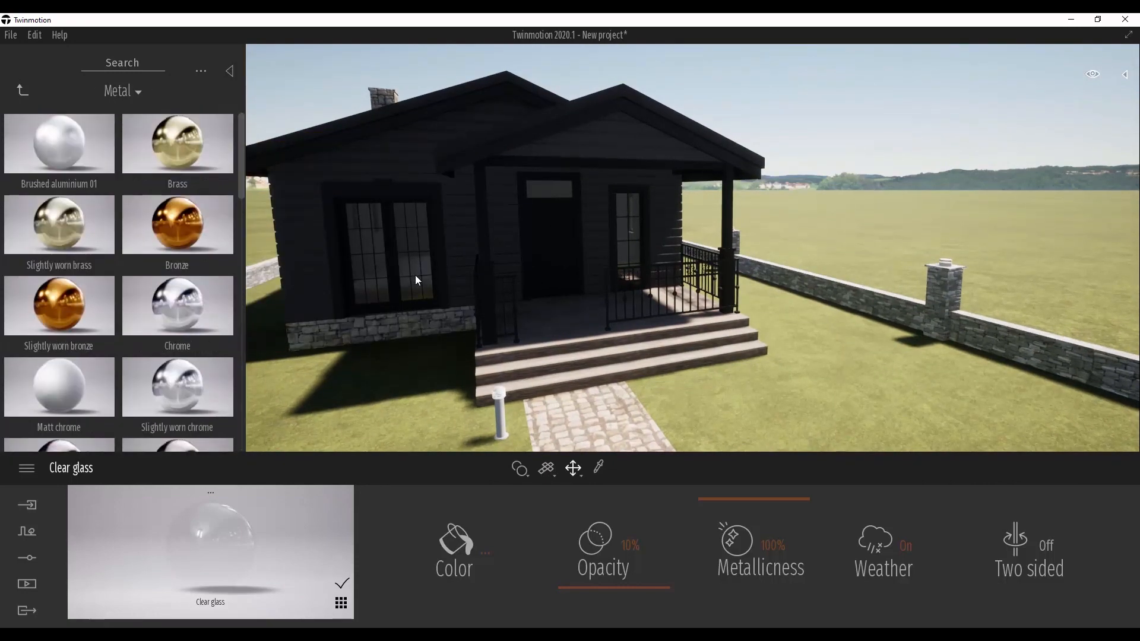
{"action": "key", "text": "w"}
{"action": "left_click_drag", "start_coordinate": [177, 383], "coordinate": [837, 384]}
- Apply Slightly worn chrome to the round caps on the fence pillars and lower its reflection to 72%
{"action": "right_click_drag", "start_coordinate": [706, 313], "coordinate": [704, 312]}
{"action": "key", "text": "d"}
{"action": "key", "text": "w"}
{"action": "key", "text": "s"}
{"action": "scroll", "coordinate": [704, 313], "scroll_direction": "down", "scroll_amount": 10}
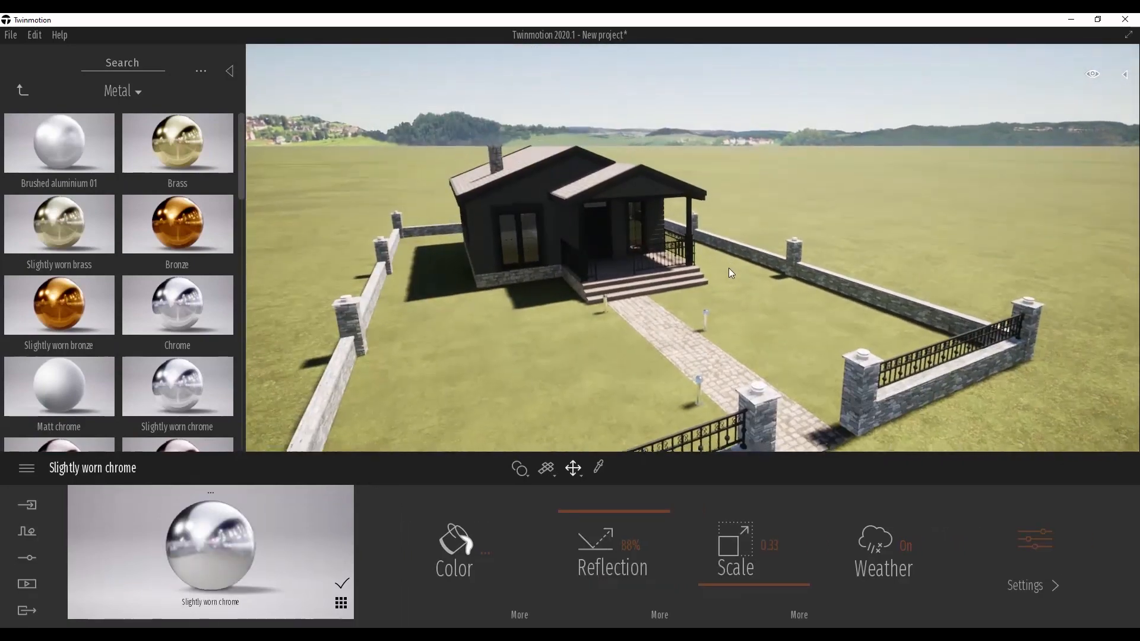
{"action": "middle_click_drag", "start_coordinate": [729, 269], "coordinate": [33, 303], "text": "shift"}
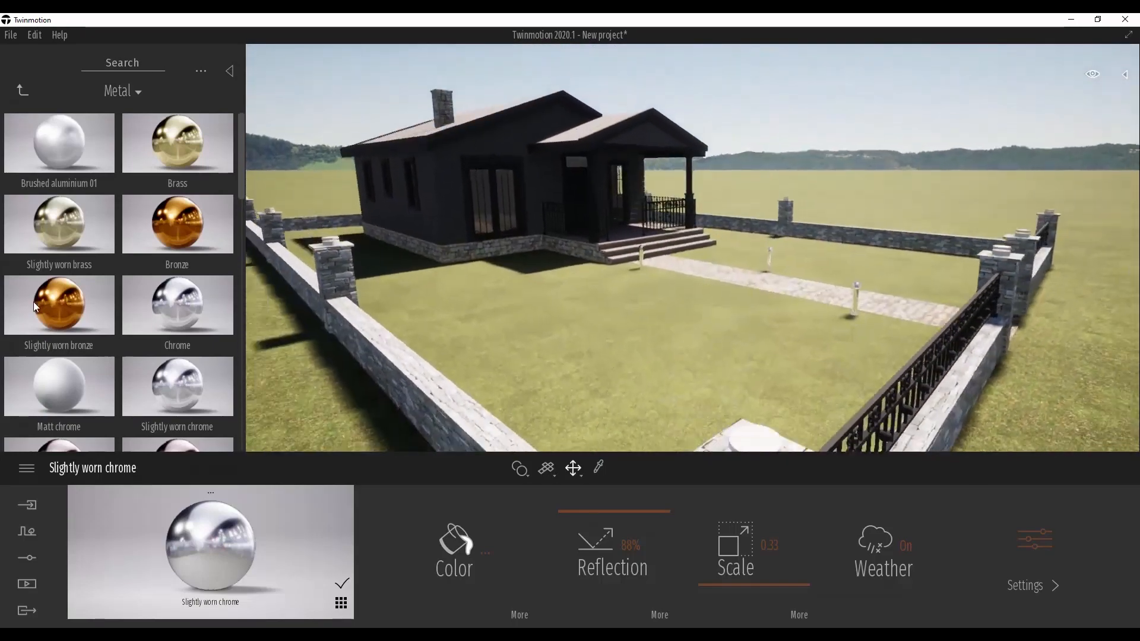
{"action": "left_click_drag", "start_coordinate": [177, 386], "coordinate": [735, 409]}
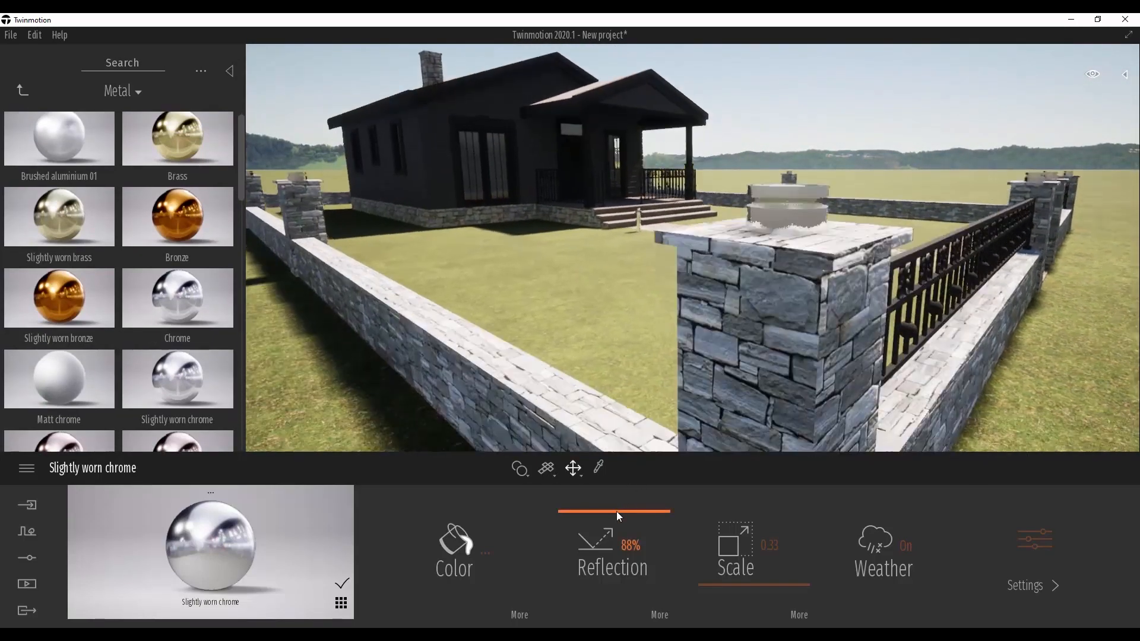
{"action": "left_click_drag", "start_coordinate": [617, 511], "coordinate": [618, 527]}
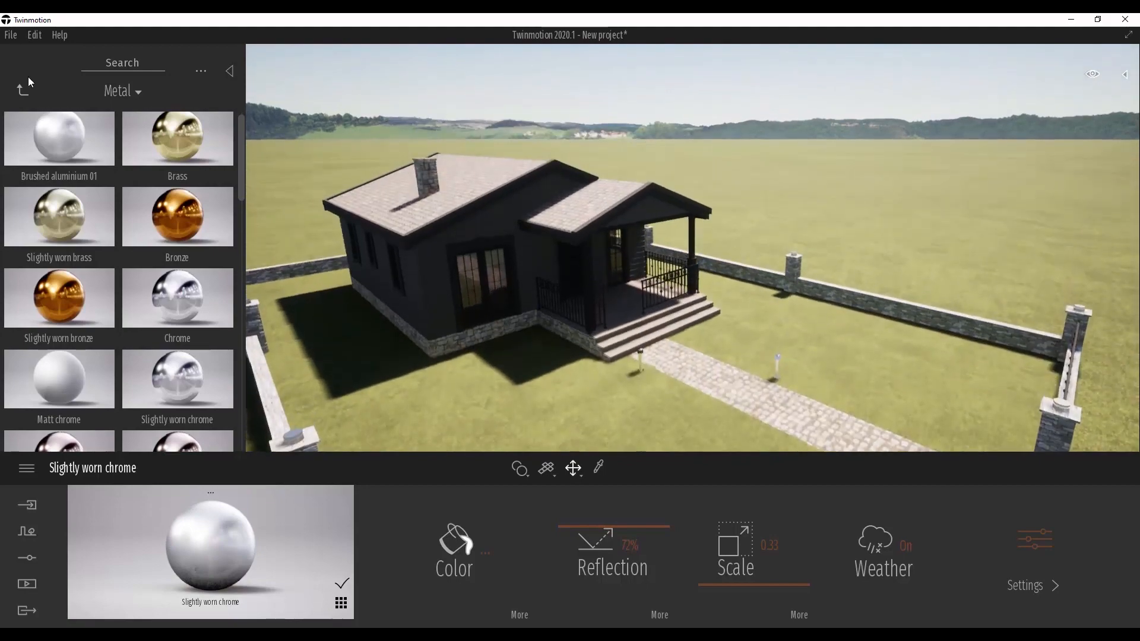
- Place a Sphere Reflection Probe in front of the porch steps and set its size to 10 m
{"action": "left_click", "coordinate": [22, 90]}
{"action": "scroll", "coordinate": [102, 310], "scroll_direction": "down", "scroll_amount": 5}
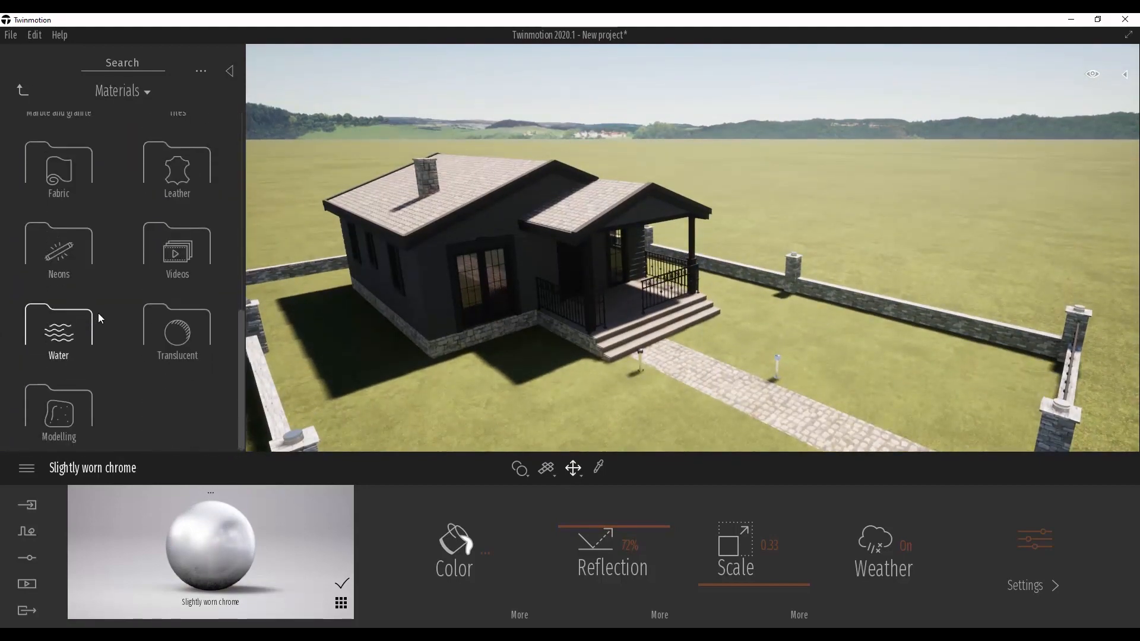
{"action": "scroll", "coordinate": [94, 297], "scroll_direction": "up", "scroll_amount": 5}
{"action": "right_click", "coordinate": [104, 277]}
{"action": "left_click", "coordinate": [67, 376]}
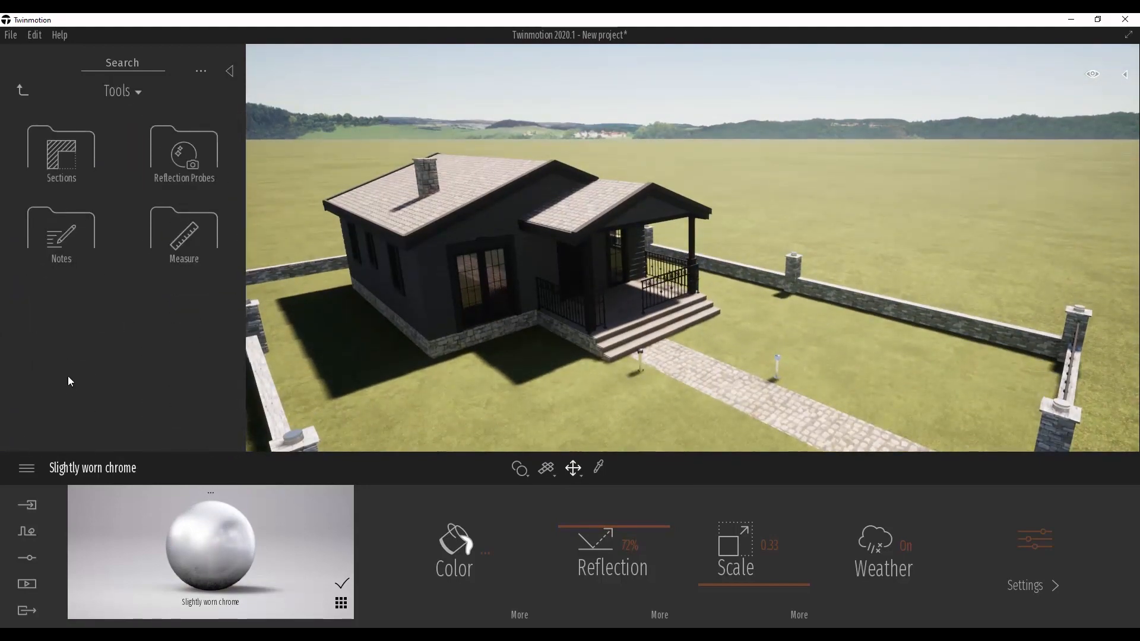
{"action": "left_click", "coordinate": [185, 152]}
{"action": "left_click_drag", "start_coordinate": [660, 371], "coordinate": [661, 373]}
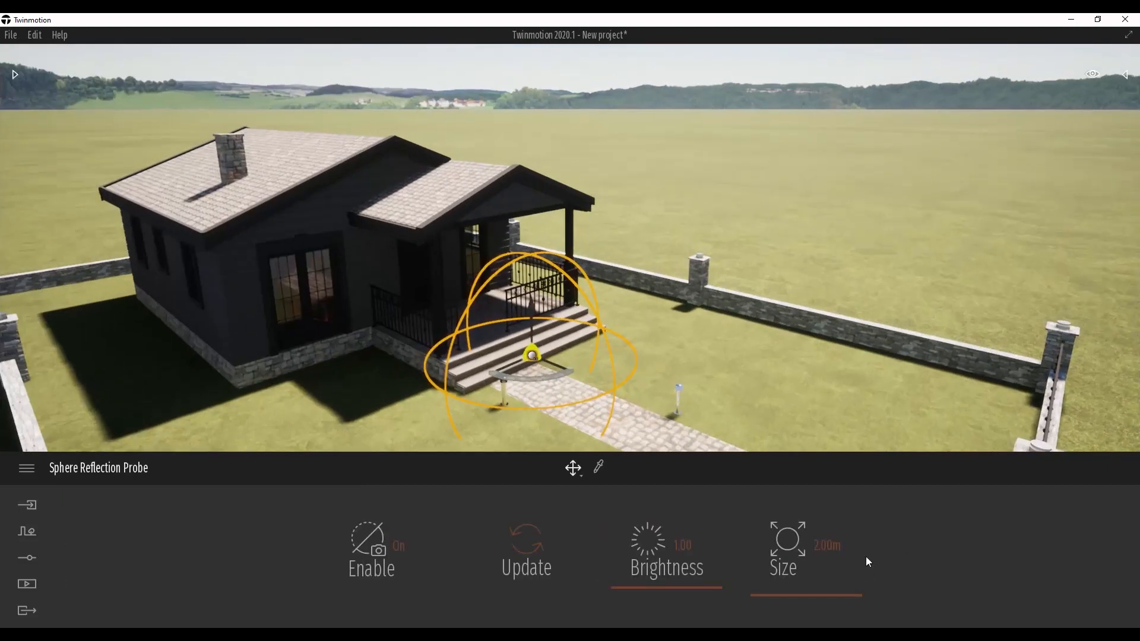
{"action": "key", "text": "Return"}
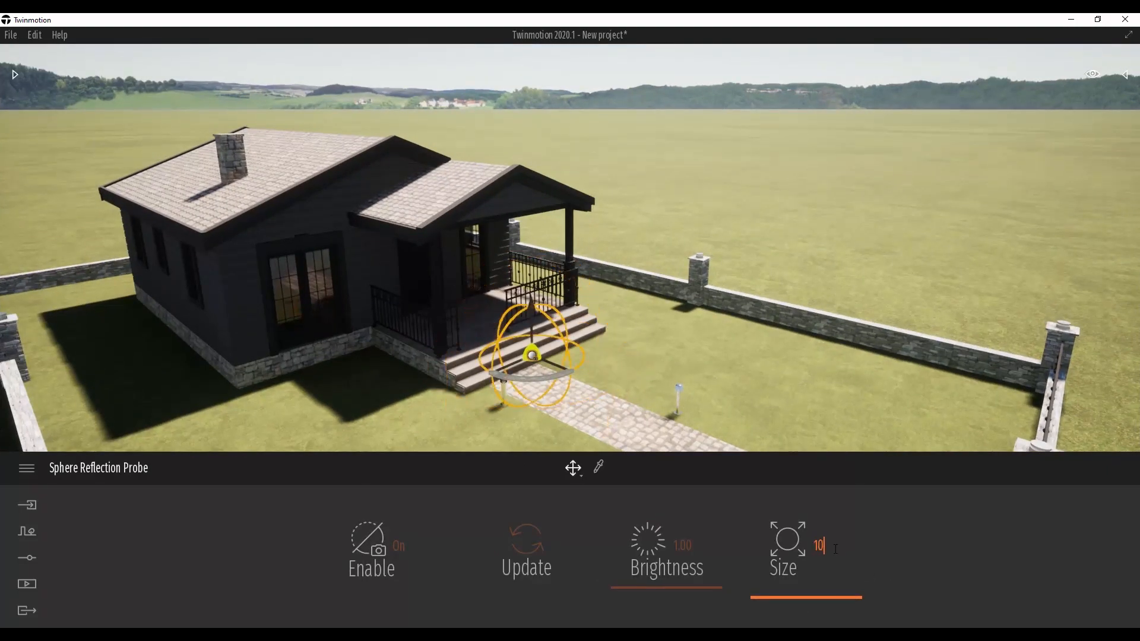
{"action": "right_click_drag", "start_coordinate": [683, 383], "coordinate": [686, 385]}
{"action": "left_click", "coordinate": [801, 149]}
- Set the metallicness of the porch railing material to 100% and its reflection to 35%
{"action": "key", "text": "w"}
{"action": "right_click_drag", "start_coordinate": [758, 205], "coordinate": [760, 205]}
{"action": "key", "text": "d"}
{"action": "left_click", "coordinate": [598, 469]}
{"action": "right_click_drag", "start_coordinate": [602, 323], "coordinate": [601, 309]}
{"action": "key", "text": "w"}
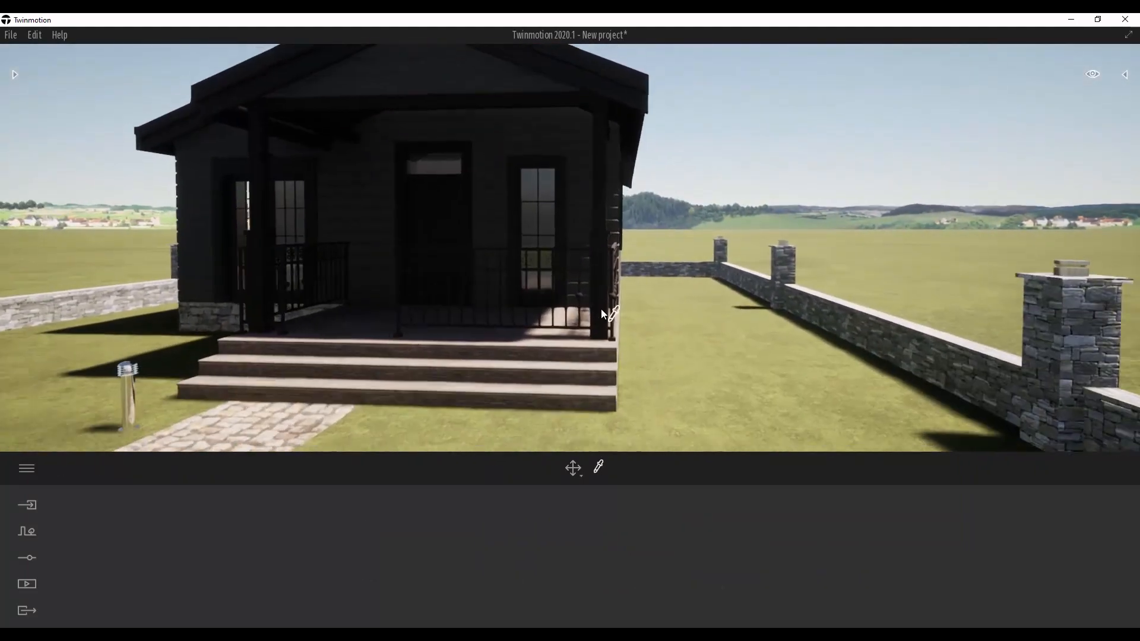
{"action": "left_click", "coordinate": [580, 298]}
{"action": "key", "text": "w"}
{"action": "left_click", "coordinate": [1033, 585]}
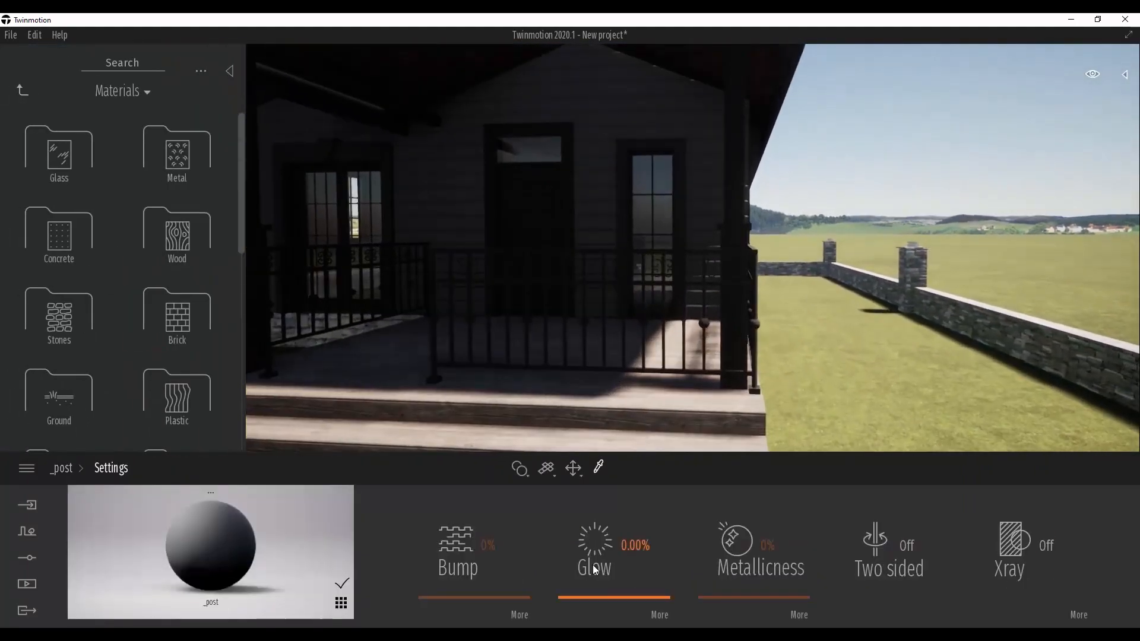
{"action": "left_click_drag", "start_coordinate": [736, 594], "coordinate": [749, 474]}
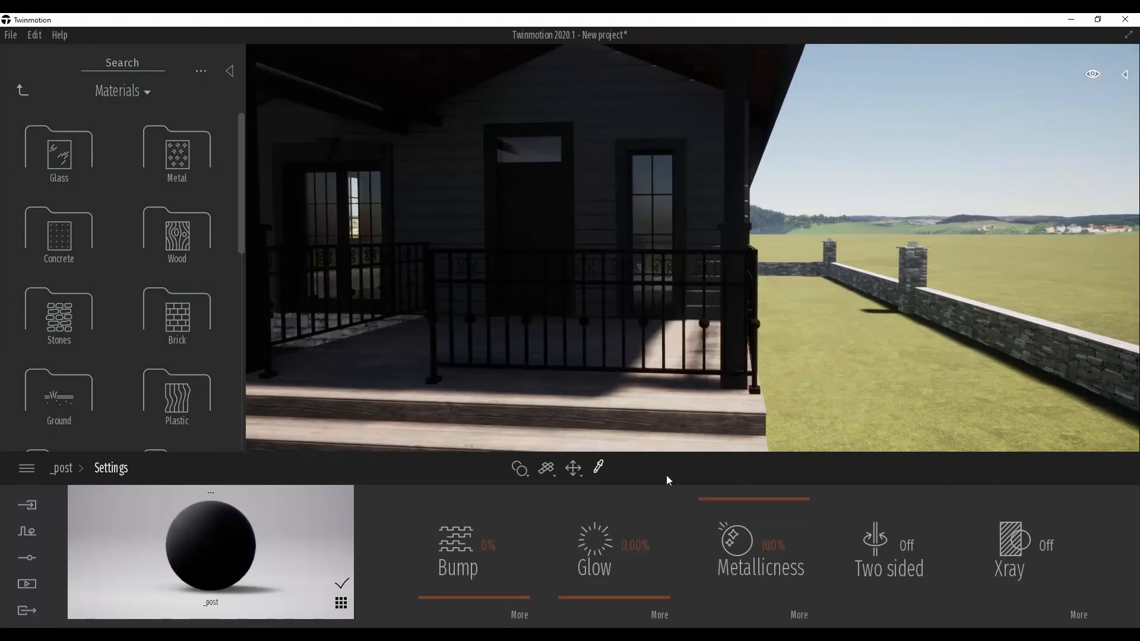
{"action": "left_click", "coordinate": [63, 470]}
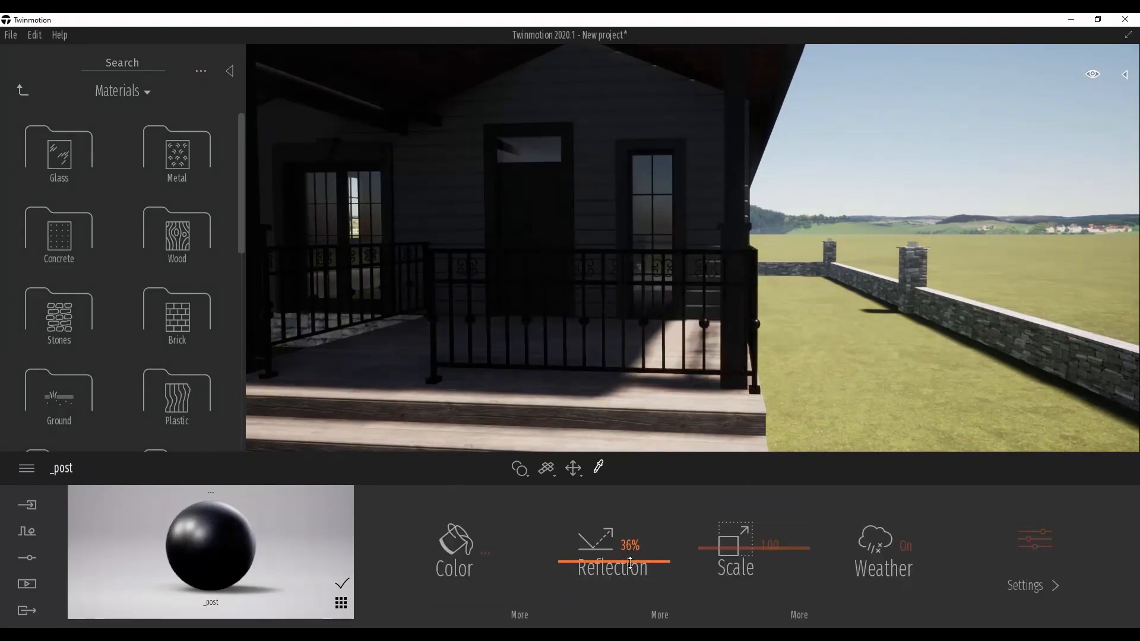
- Sample the painted wood material at the front door and set its reflection to 21%
{"action": "key", "text": "s"}
{"action": "right_click_drag", "start_coordinate": [654, 375], "coordinate": [652, 382]}
{"action": "key", "text": "w"}
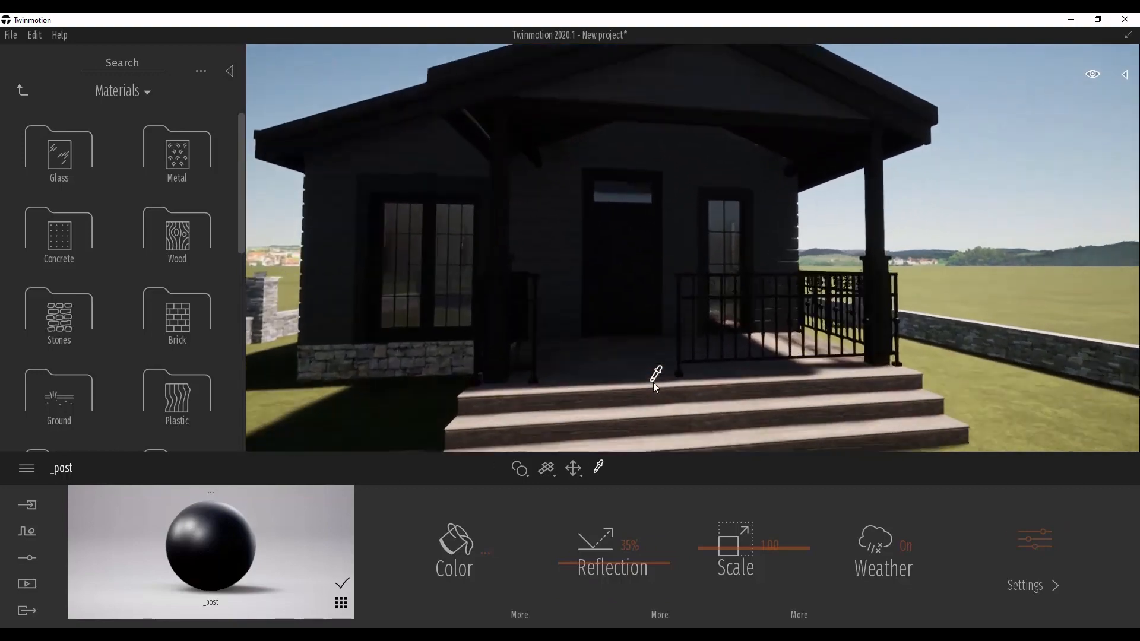
{"action": "left_click", "coordinate": [654, 315]}
{"action": "left_click_drag", "start_coordinate": [627, 596], "coordinate": [626, 575]}
{"action": "key", "text": "s"}
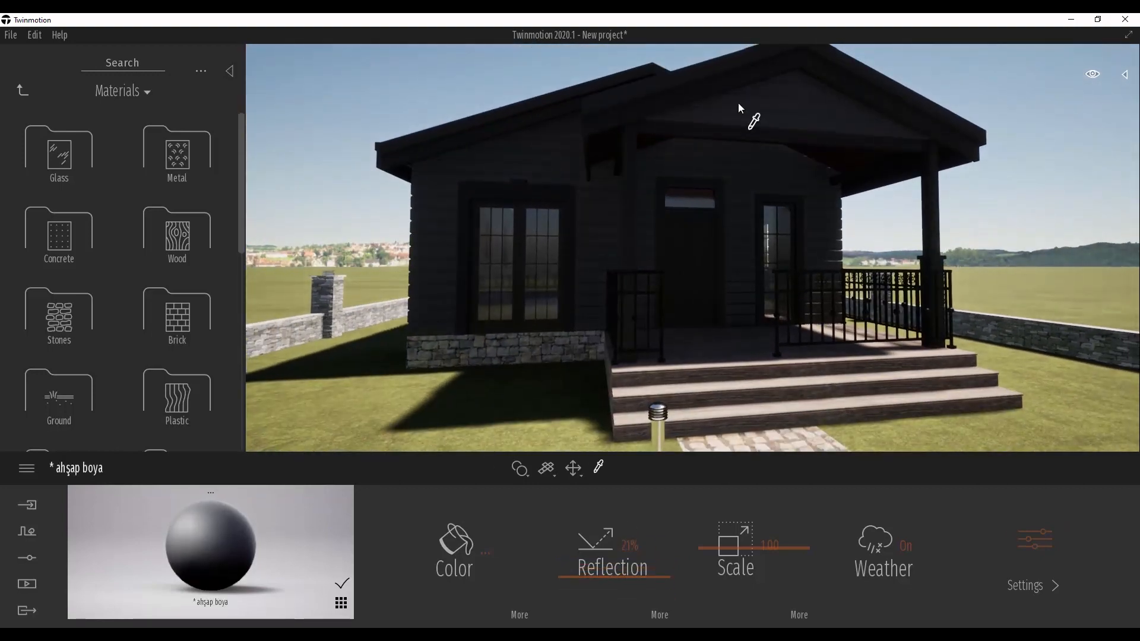
{"action": "left_click", "coordinate": [592, 285]}
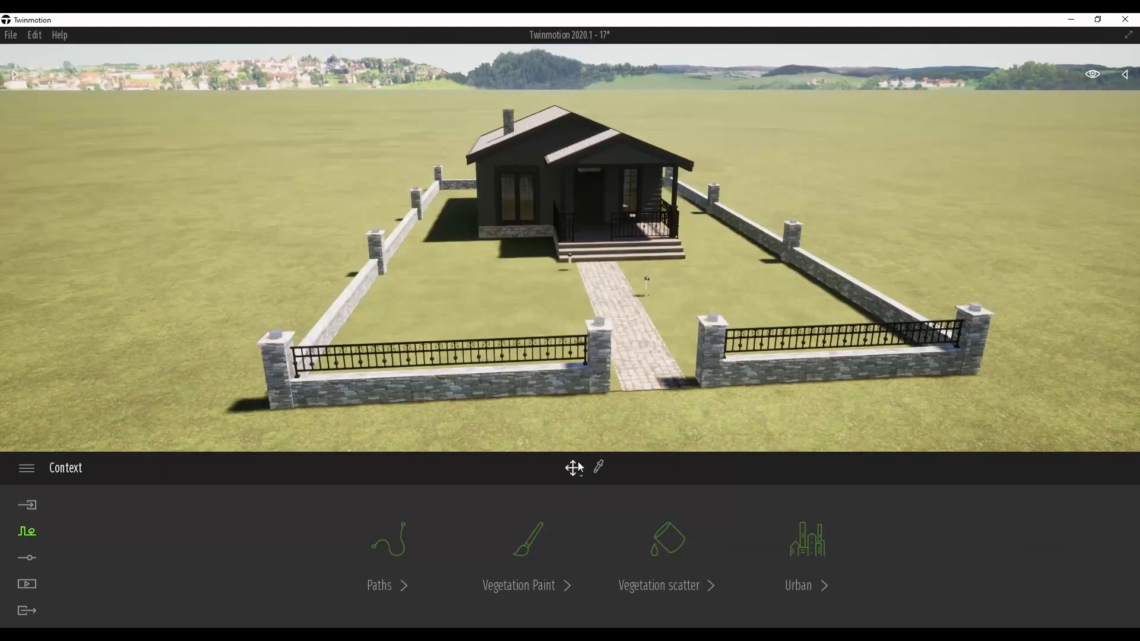
- Load Sweet Birch, Grey Birch, Austrian Pine and Aleppo Pine as models for Vegetation Paint
{"action": "left_click", "coordinate": [520, 539]}
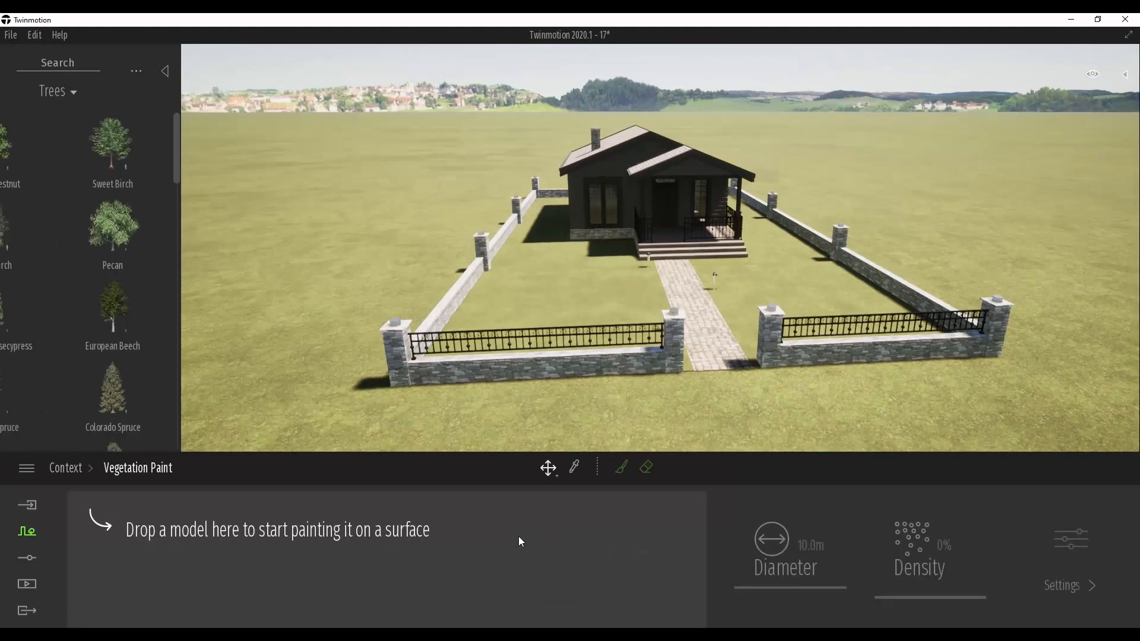
{"action": "mouse_move", "coordinate": [178, 173]}
{"action": "left_mouse_down"}
{"action": "mouse_move", "coordinate": [439, 258]}
{"action": "mouse_move", "coordinate": [351, 552]}
{"action": "left_mouse_up"}
{"action": "left_click", "coordinate": [388, 252]}
{"action": "left_click_drag", "start_coordinate": [326, 599], "coordinate": [325, 598]}
{"action": "scroll", "coordinate": [186, 380], "scroll_direction": "down", "scroll_amount": 4}
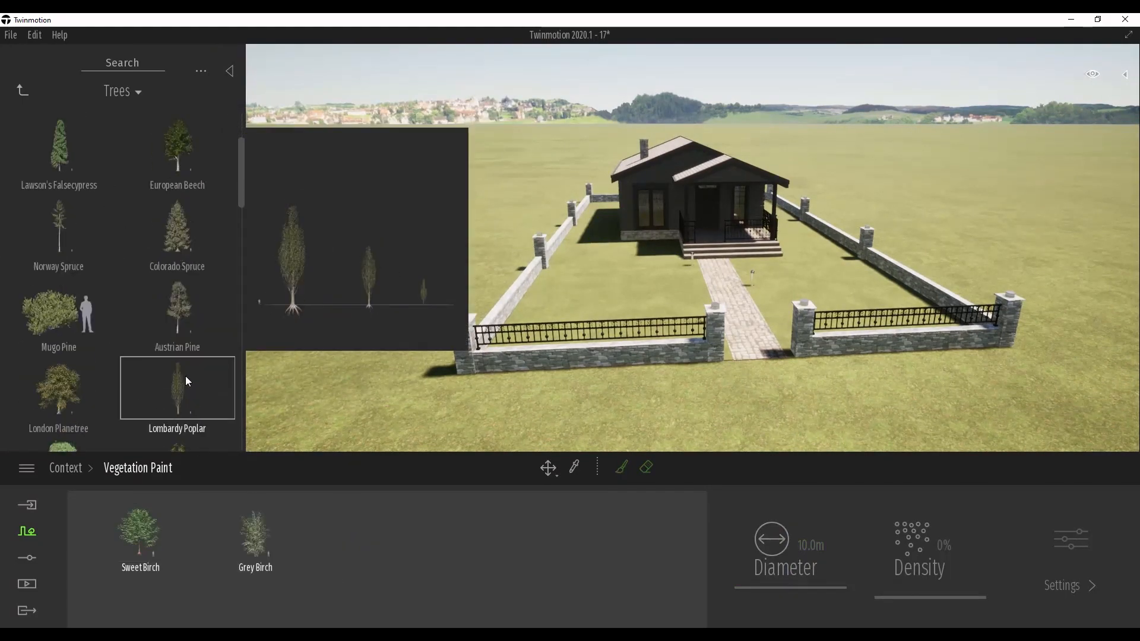
{"action": "left_click_drag", "start_coordinate": [179, 291], "coordinate": [350, 561]}
{"action": "scroll", "coordinate": [181, 309], "scroll_direction": "down", "scroll_amount": 15}
{"action": "mouse_move", "coordinate": [74, 374]}
{"action": "left_mouse_down"}
{"action": "mouse_move", "coordinate": [291, 317]}
{"action": "mouse_move", "coordinate": [415, 466]}
{"action": "mouse_move", "coordinate": [455, 554]}
{"action": "left_mouse_up"}
- Paint all four tree types on the ground outside the fence with a 10 m brush at 30% density
{"action": "left_click", "coordinate": [164, 555], "text": "shift"}
{"action": "left_click", "coordinate": [621, 467]}
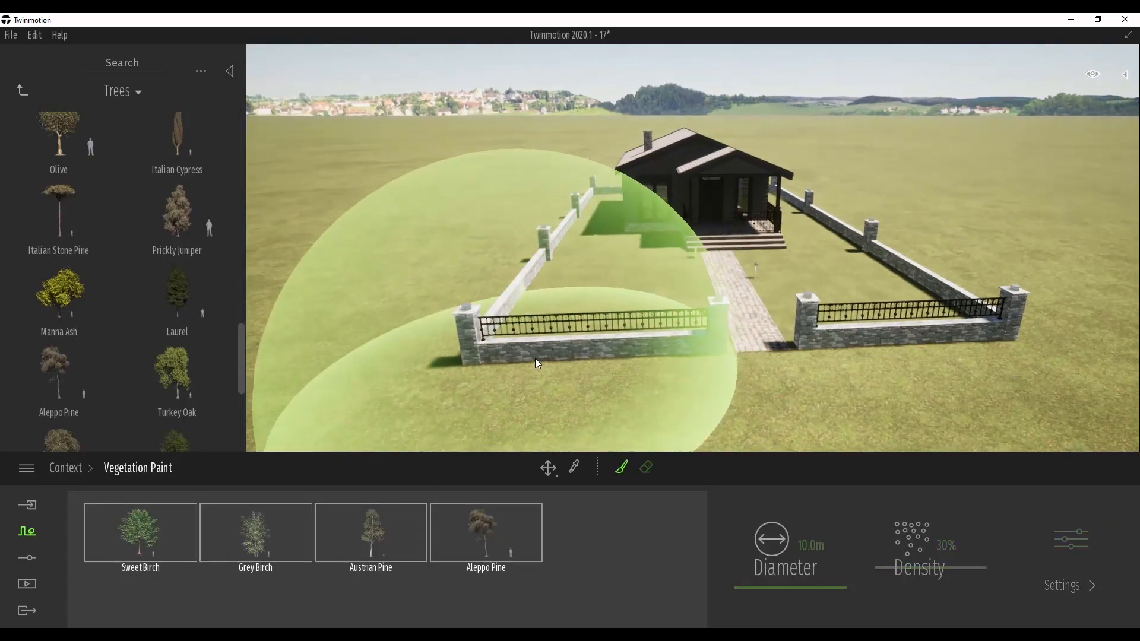
{"action": "mouse_move", "coordinate": [535, 358]}
{"action": "middle_mouse_down", "text": "shift"}
{"action": "mouse_move", "coordinate": [558, 367]}
{"action": "mouse_move", "coordinate": [527, 295]}
{"action": "middle_mouse_up", "text": "shift"}
{"action": "mouse_move", "coordinate": [528, 297]}
{"action": "left_mouse_down"}
{"action": "mouse_move", "coordinate": [513, 334]}
{"action": "mouse_move", "coordinate": [430, 227]}
{"action": "mouse_move", "coordinate": [689, 431]}
{"action": "mouse_move", "coordinate": [912, 302]}
{"action": "left_mouse_up"}
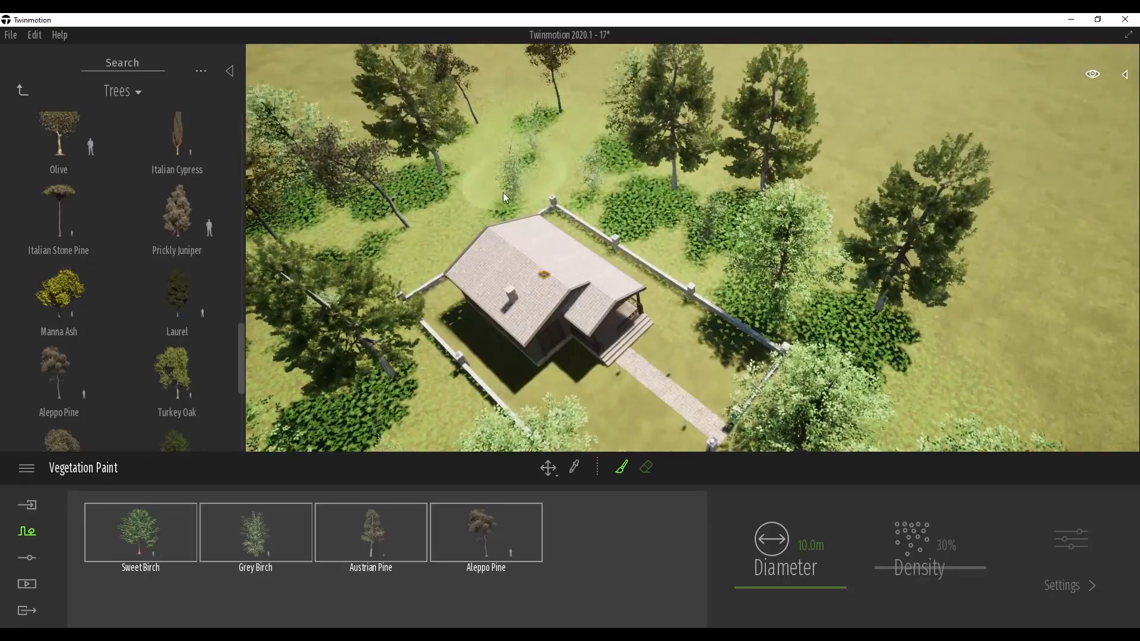
{"action": "middle_click_drag", "start_coordinate": [503, 193], "coordinate": [482, 553], "text": "shift"}
- Adjust the Grey Birch settings and set the density of the painted Grey Birch trees to 62%
{"action": "left_click", "coordinate": [256, 534]}
{"action": "mouse_move", "coordinate": [483, 436]}
{"action": "middle_mouse_down", "text": "shift"}
{"action": "mouse_move", "coordinate": [437, 356]}
{"action": "mouse_move", "coordinate": [416, 267]}
{"action": "middle_mouse_up", "text": "shift"}
{"action": "left_click", "coordinate": [1062, 585]}
{"action": "left_click_drag", "start_coordinate": [387, 548], "coordinate": [398, 510]}
{"action": "middle_click_drag", "start_coordinate": [549, 423], "coordinate": [424, 493], "text": "shift"}
{"action": "left_click", "coordinate": [113, 469]}
{"action": "left_click_drag", "start_coordinate": [966, 555], "coordinate": [962, 503]}
{"action": "middle_click_drag", "start_coordinate": [796, 368], "coordinate": [787, 363], "text": "shift"}
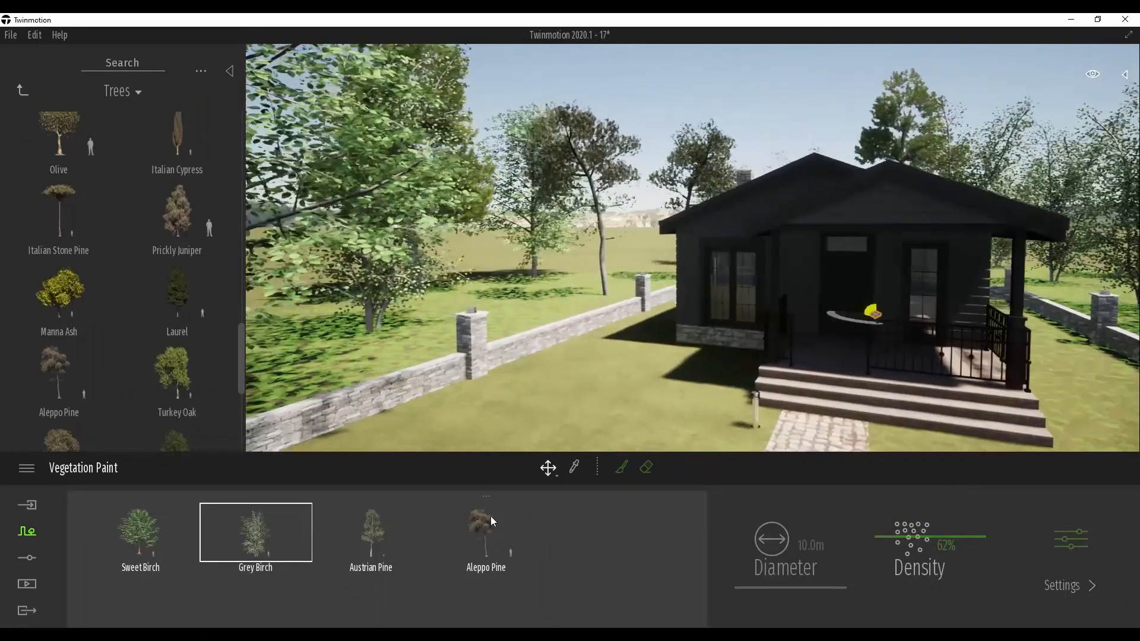
- Lower the density of the painted Aleppo Pine trees to 12%
{"action": "left_click", "coordinate": [488, 523]}
{"action": "left_click_drag", "start_coordinate": [944, 545], "coordinate": [944, 575]}
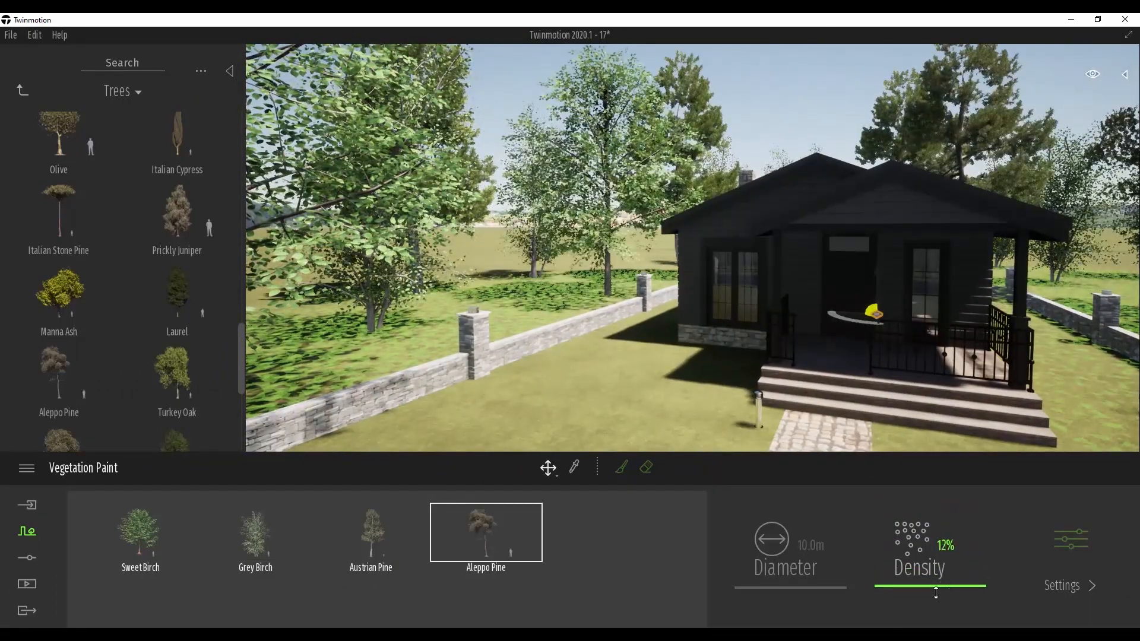
{"action": "left_click", "coordinate": [761, 251]}
{"action": "right_click_drag", "start_coordinate": [762, 250], "coordinate": [761, 258]}
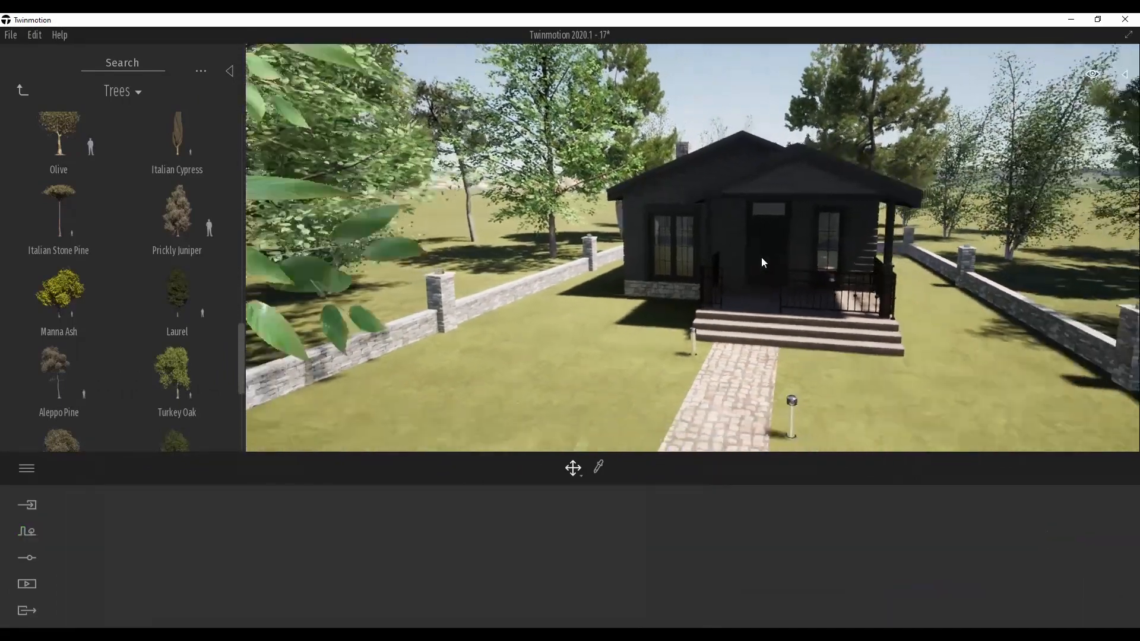
- Add Lawn 01 to Vegetation scatter and cover the garden ground inside the fence with it
{"action": "left_click", "coordinate": [25, 534]}
{"action": "left_click", "coordinate": [662, 552]}
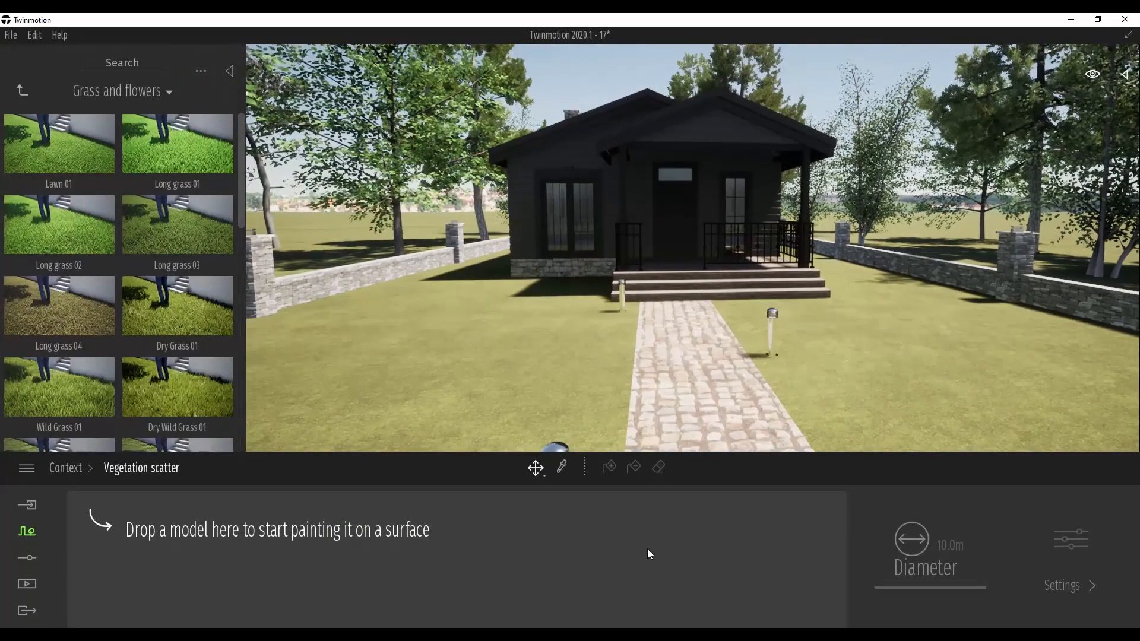
{"action": "left_click_drag", "start_coordinate": [34, 131], "coordinate": [521, 462]}
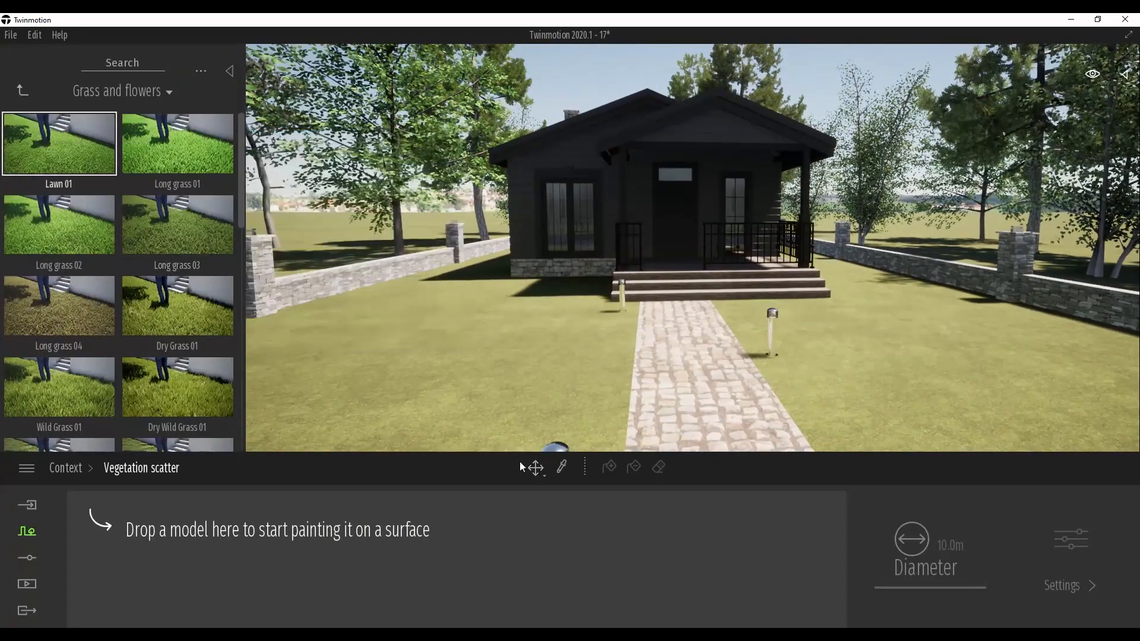
{"action": "left_click_drag", "start_coordinate": [60, 142], "coordinate": [535, 523]}
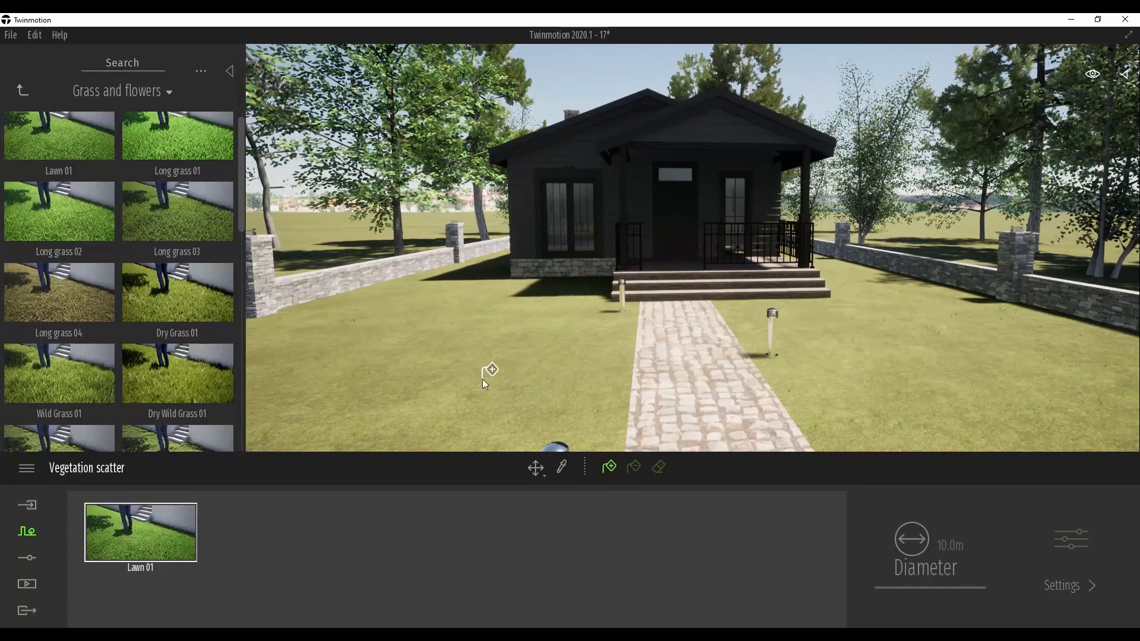
{"action": "right_click_drag", "start_coordinate": [482, 379], "coordinate": [544, 372]}
{"action": "key", "text": "w"}
{"action": "key", "text": "d"}
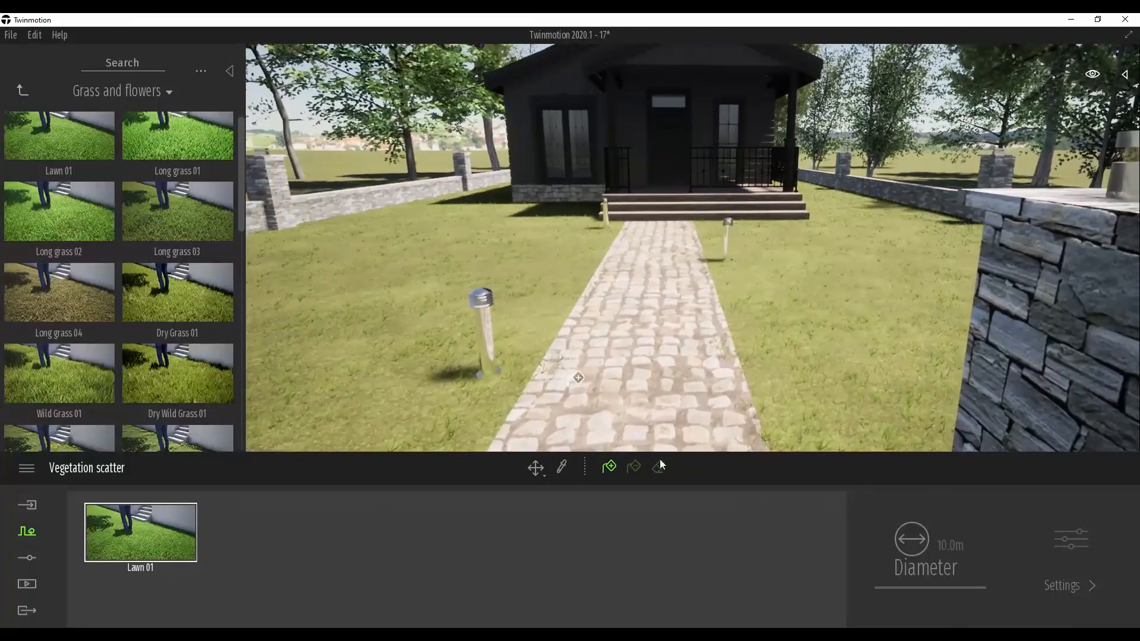
- Erase the scattered lawn from the stone path with a 1 m diameter eraser
{"action": "left_click", "coordinate": [660, 468]}
{"action": "left_click", "coordinate": [949, 553]}
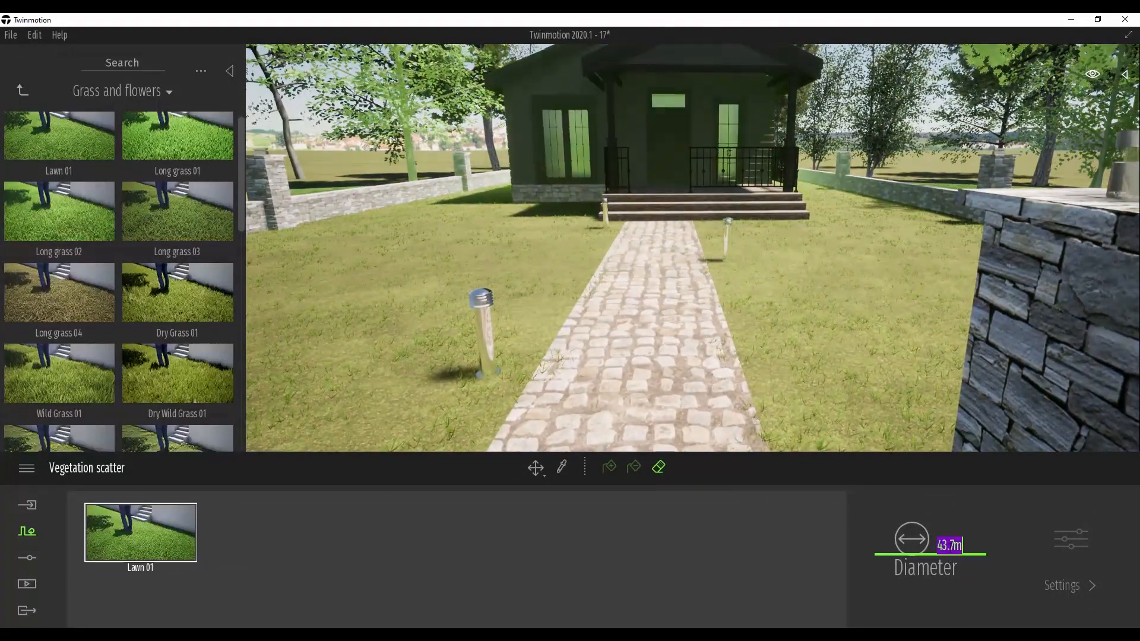
{"action": "type", "text": "1"}
{"action": "key", "text": "Return"}
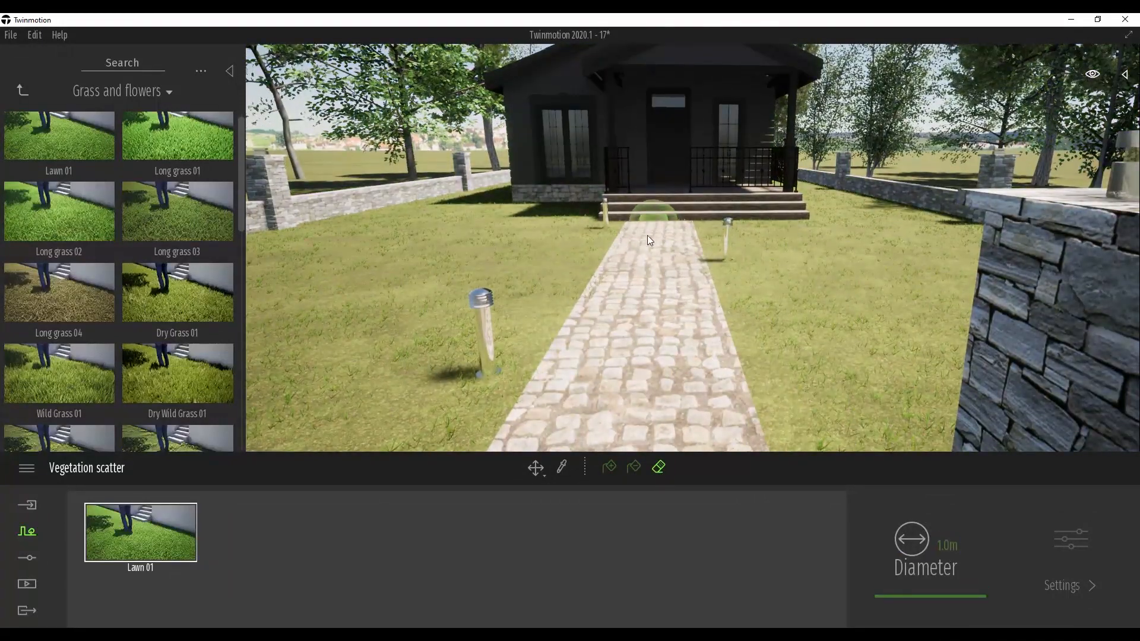
- Scatter the detail grass Lawn 01 borders over the garden and set its size to 79%
{"action": "left_click", "coordinate": [23, 92]}
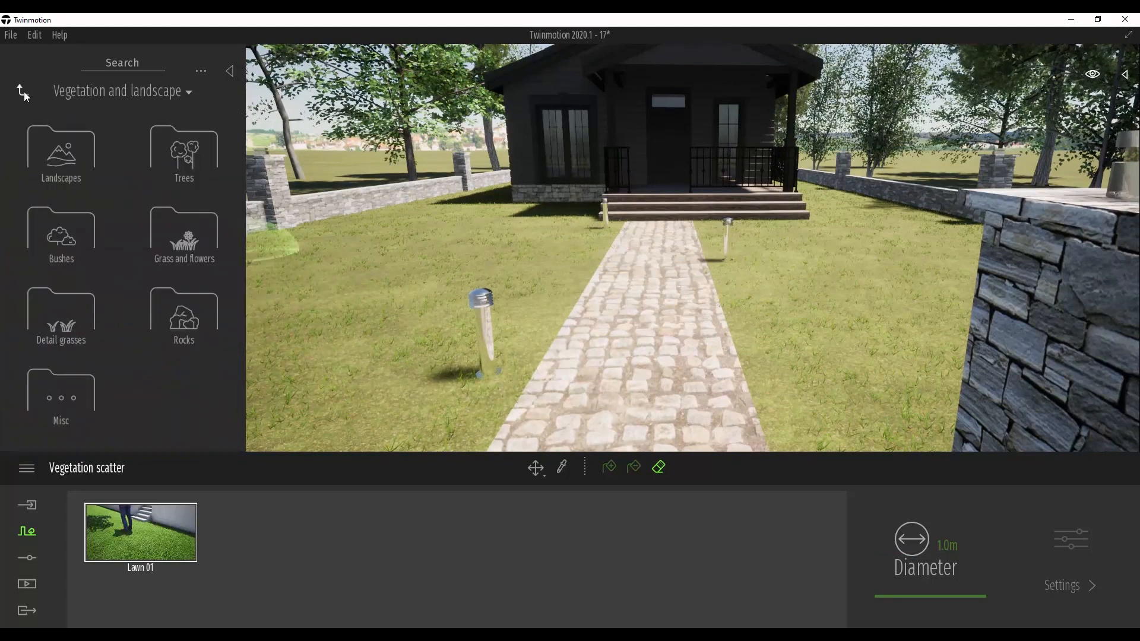
{"action": "left_click", "coordinate": [59, 338]}
{"action": "left_click_drag", "start_coordinate": [61, 146], "coordinate": [284, 547]}
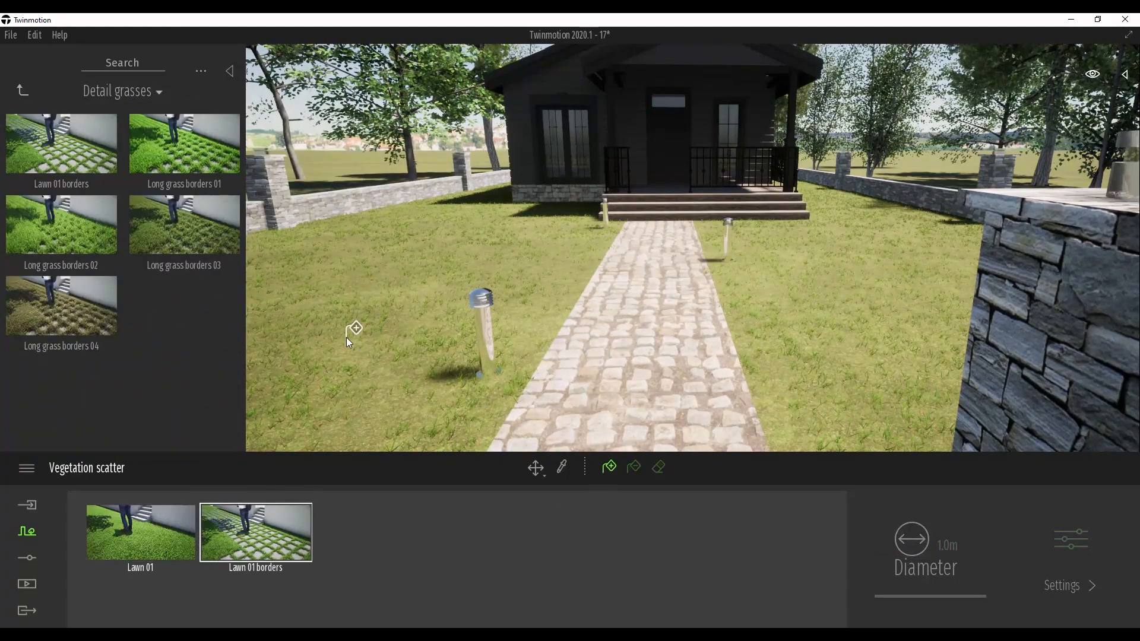
{"action": "left_click", "coordinate": [1063, 550]}
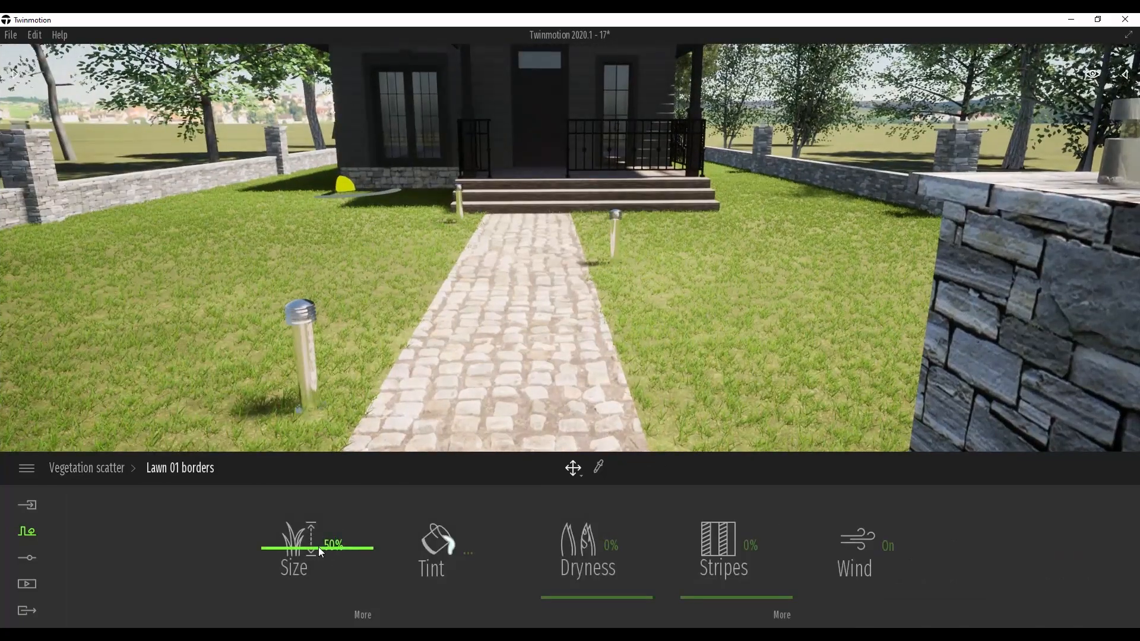
{"action": "left_click_drag", "start_coordinate": [321, 552], "coordinate": [333, 509]}
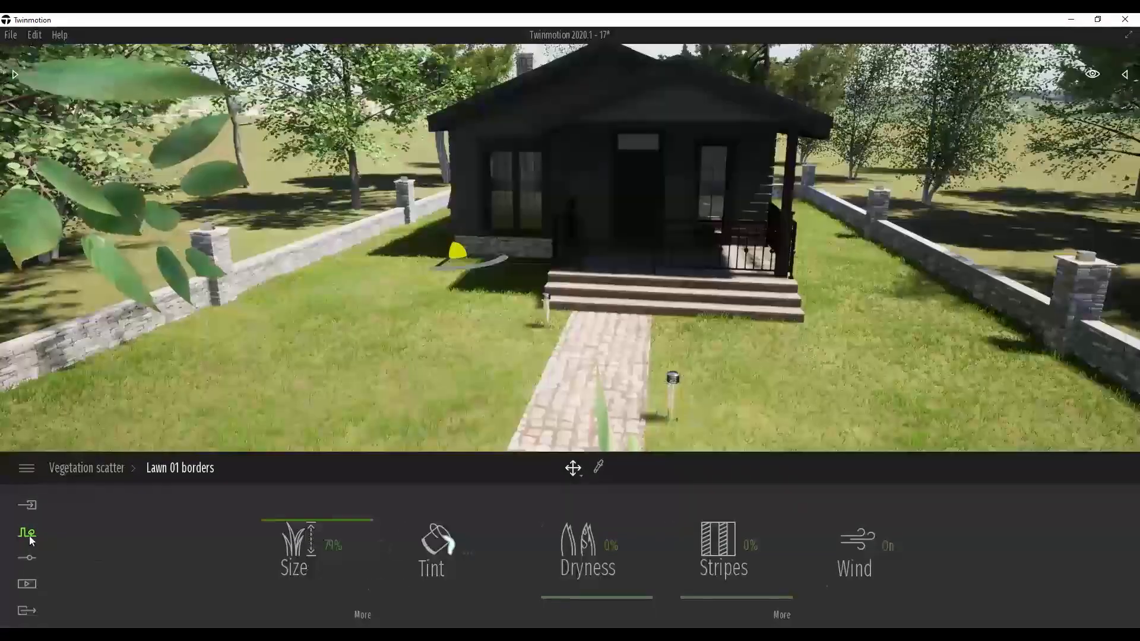
- Load Bush base 1, Bush base 2 and RosaCanina 1, 2 and 3 as models for Vegetation Paint
{"action": "left_click", "coordinate": [28, 533]}
{"action": "left_click", "coordinate": [522, 540]}
{"action": "left_click", "coordinate": [25, 90]}
{"action": "left_click", "coordinate": [59, 229]}
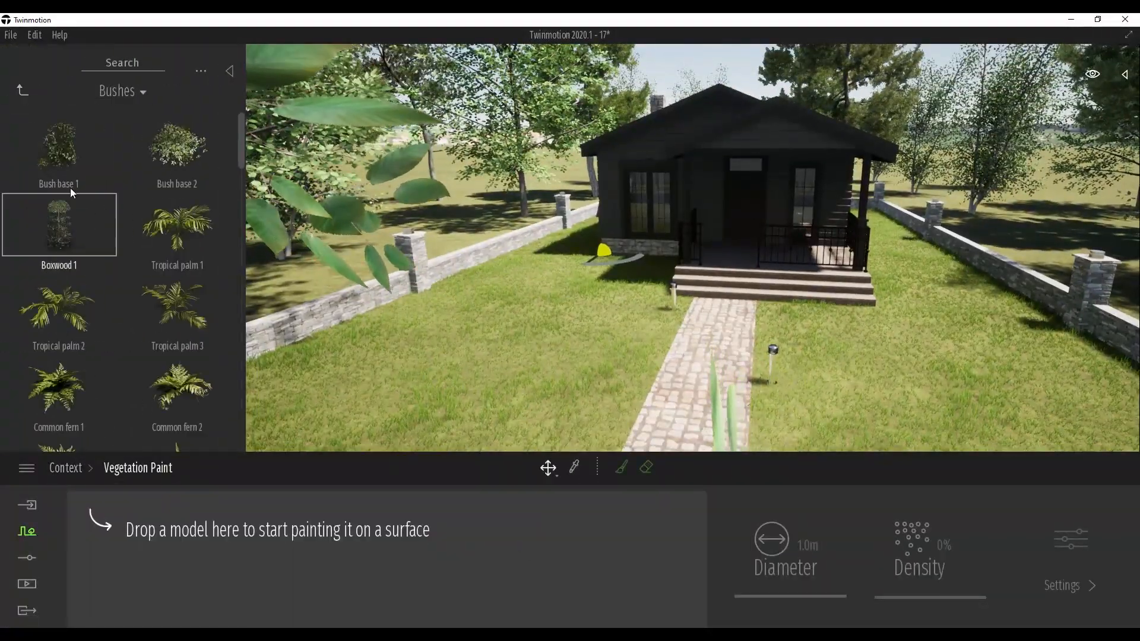
{"action": "mouse_move", "coordinate": [70, 188]}
{"action": "left_mouse_down"}
{"action": "mouse_move", "coordinate": [188, 532]}
{"action": "mouse_move", "coordinate": [143, 534]}
{"action": "left_mouse_up"}
{"action": "left_click_drag", "start_coordinate": [176, 148], "coordinate": [256, 534]}
{"action": "scroll", "coordinate": [124, 305], "scroll_direction": "down", "scroll_amount": 10}
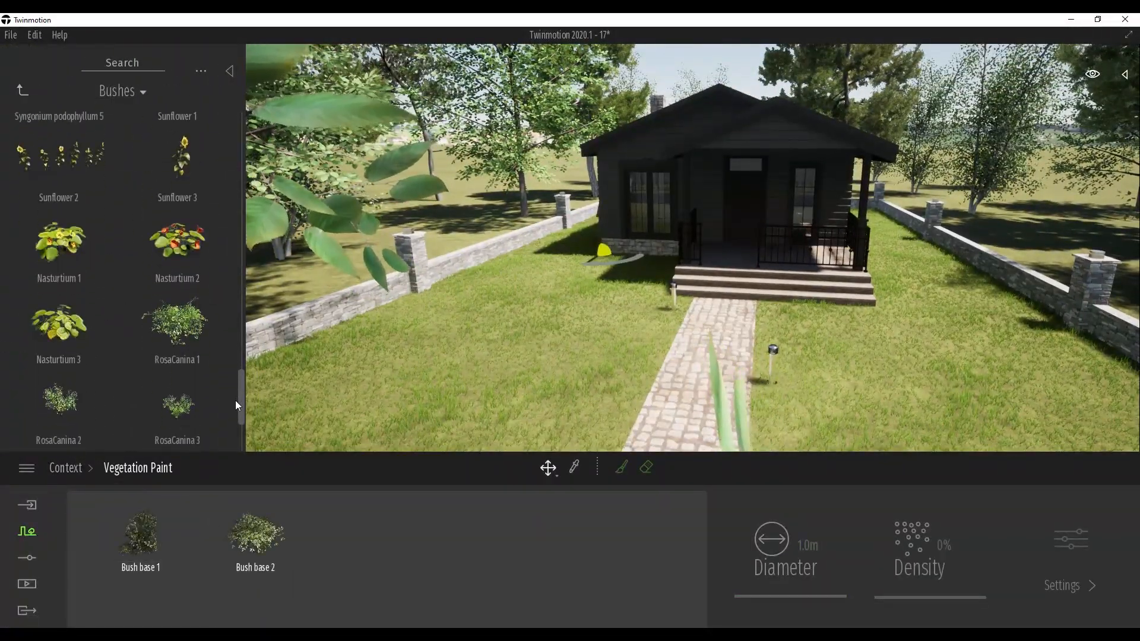
{"action": "left_click_drag", "start_coordinate": [235, 400], "coordinate": [236, 404]}
{"action": "left_click_drag", "start_coordinate": [177, 291], "coordinate": [199, 531]}
{"action": "left_click_drag", "start_coordinate": [178, 342], "coordinate": [204, 553]}
{"action": "left_click_drag", "start_coordinate": [63, 311], "coordinate": [145, 561]}
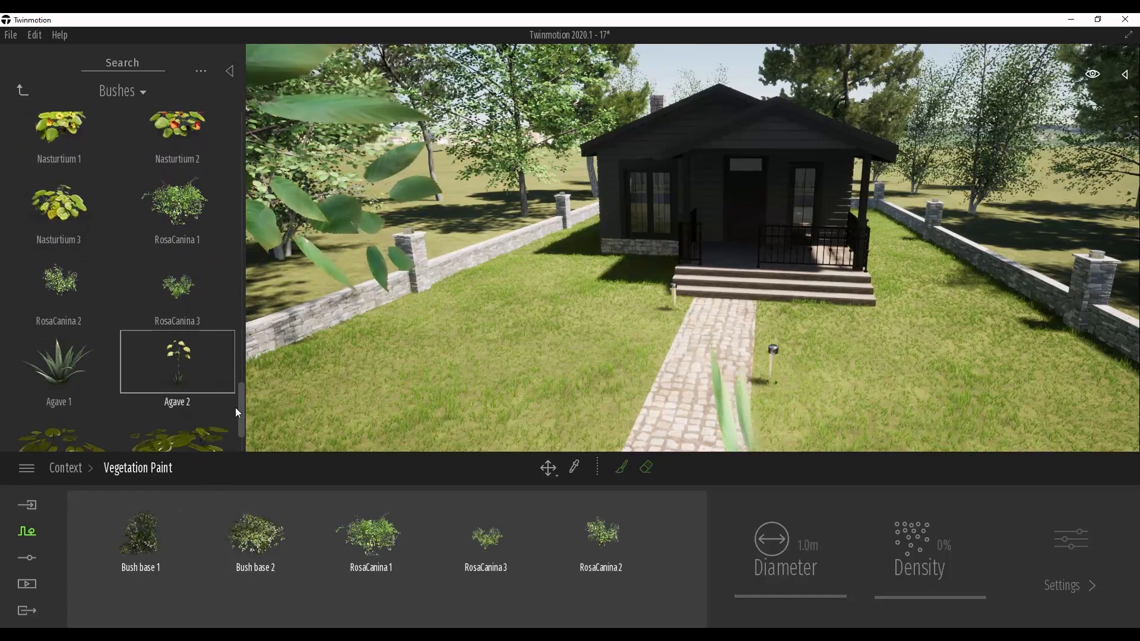
- Paint all five bush types outside the fence around the house with a 5 m brush at 30% density
{"action": "scroll", "coordinate": [235, 407], "scroll_direction": "up", "scroll_amount": 10}
{"action": "key", "text": "ctrl+a"}
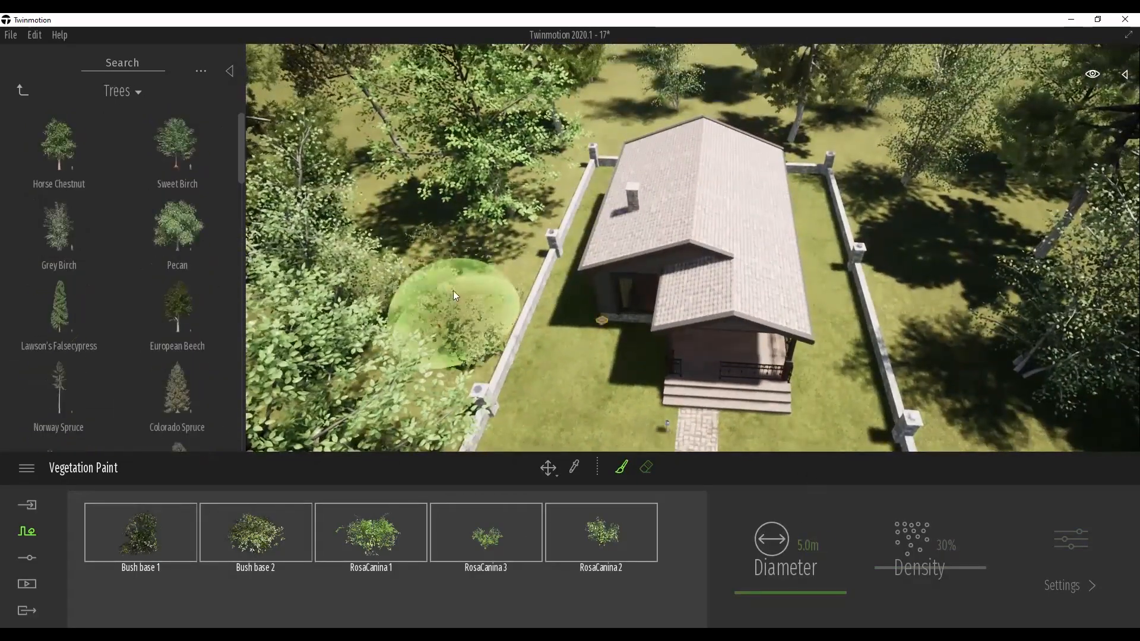
{"action": "left_click", "coordinate": [454, 291]}
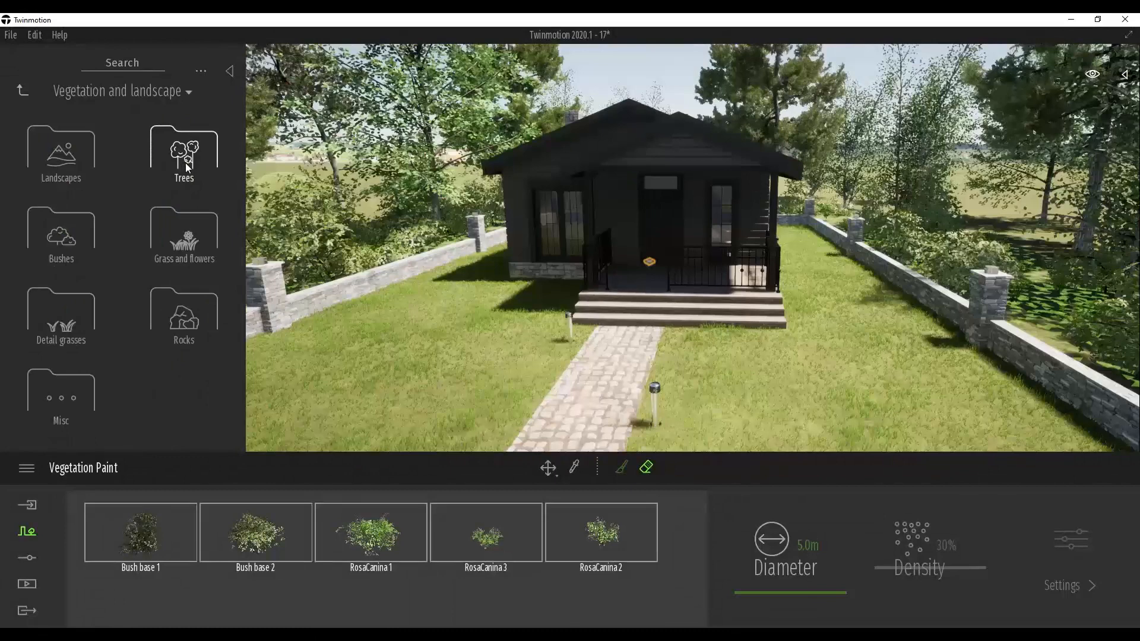
- Place Dead branches 1 on the lawn and several Dead tree 1 and Dead tree 2 models outside the garden's side fences
{"action": "left_click", "coordinate": [183, 158]}
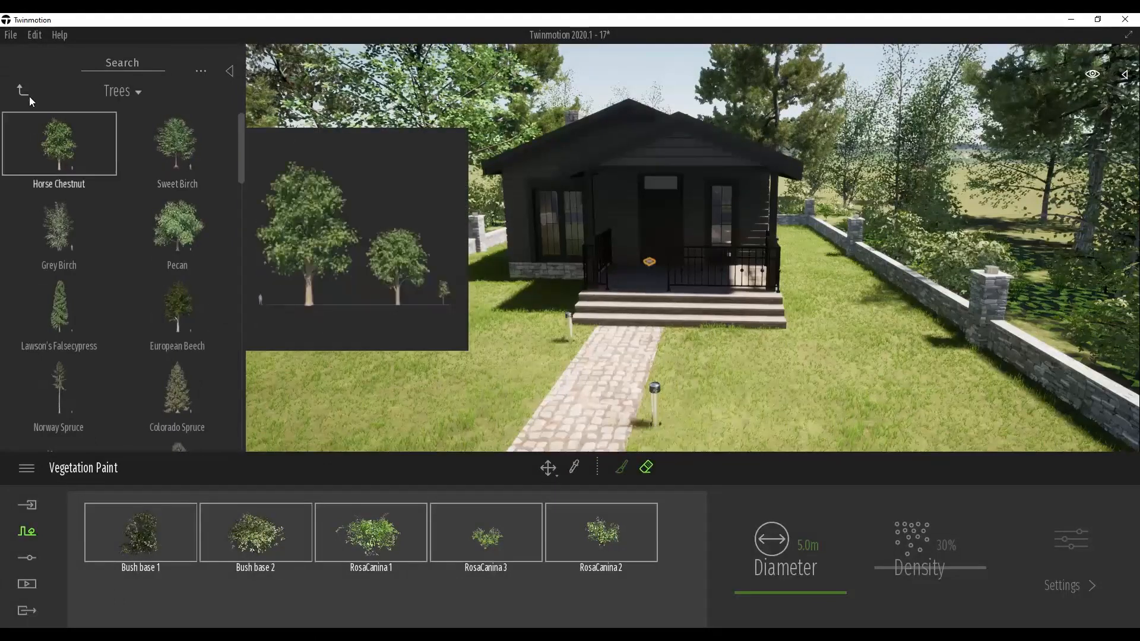
{"action": "left_click", "coordinate": [23, 91]}
{"action": "left_click", "coordinate": [59, 386]}
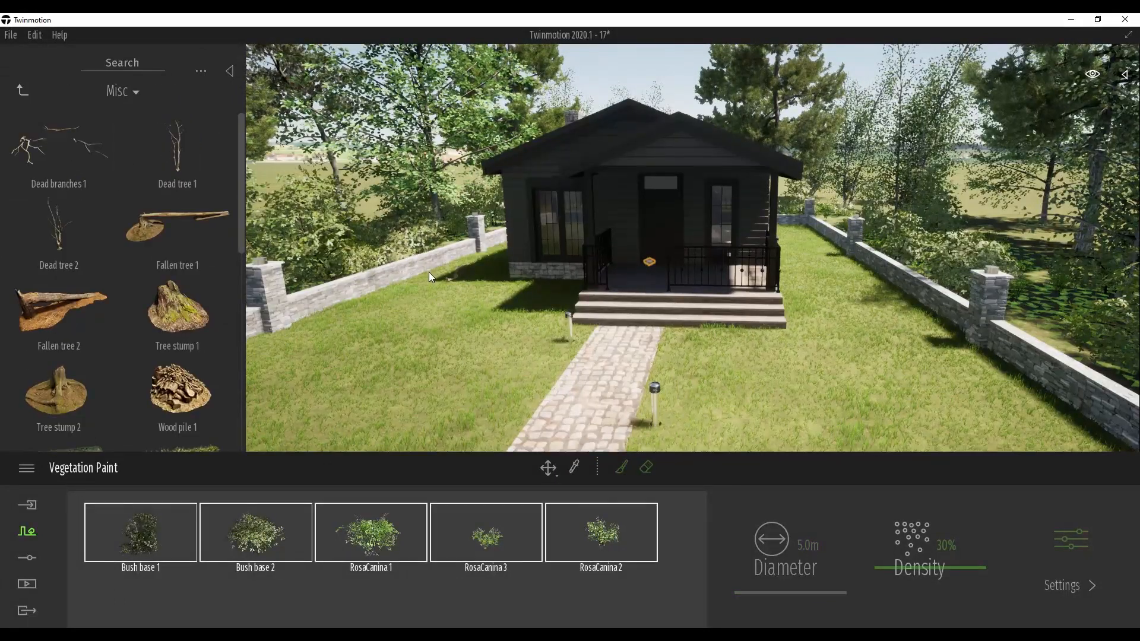
{"action": "left_click_drag", "start_coordinate": [429, 272], "coordinate": [432, 275]}
{"action": "left_click_drag", "start_coordinate": [184, 154], "coordinate": [323, 266]}
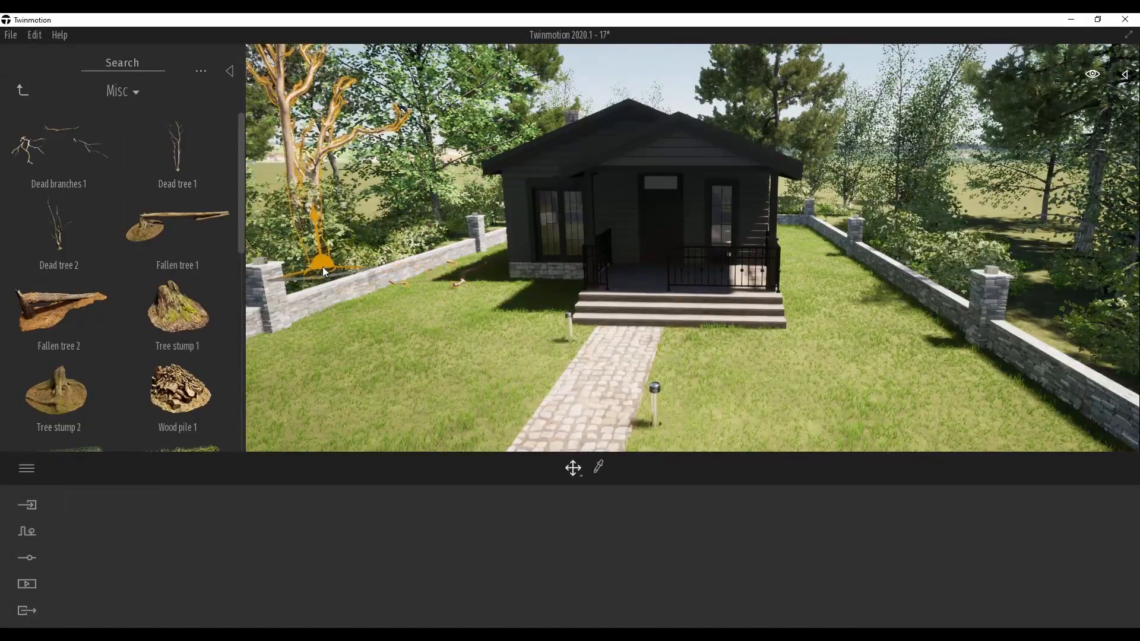
{"action": "left_click_drag", "start_coordinate": [123, 247], "coordinate": [423, 250]}
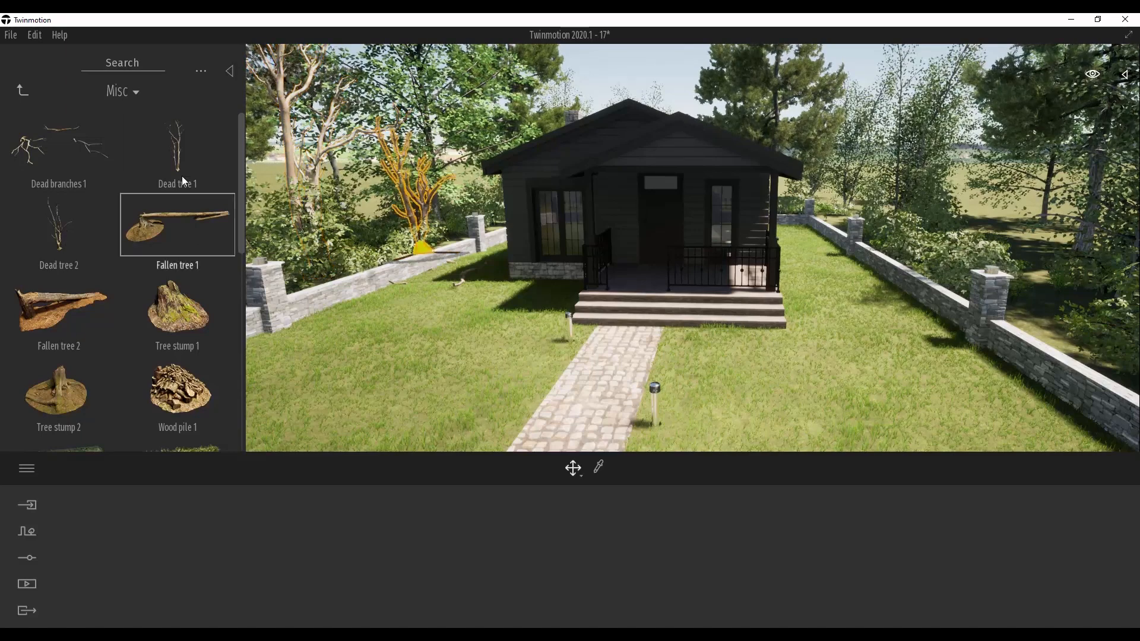
{"action": "left_click_drag", "start_coordinate": [184, 179], "coordinate": [961, 261]}
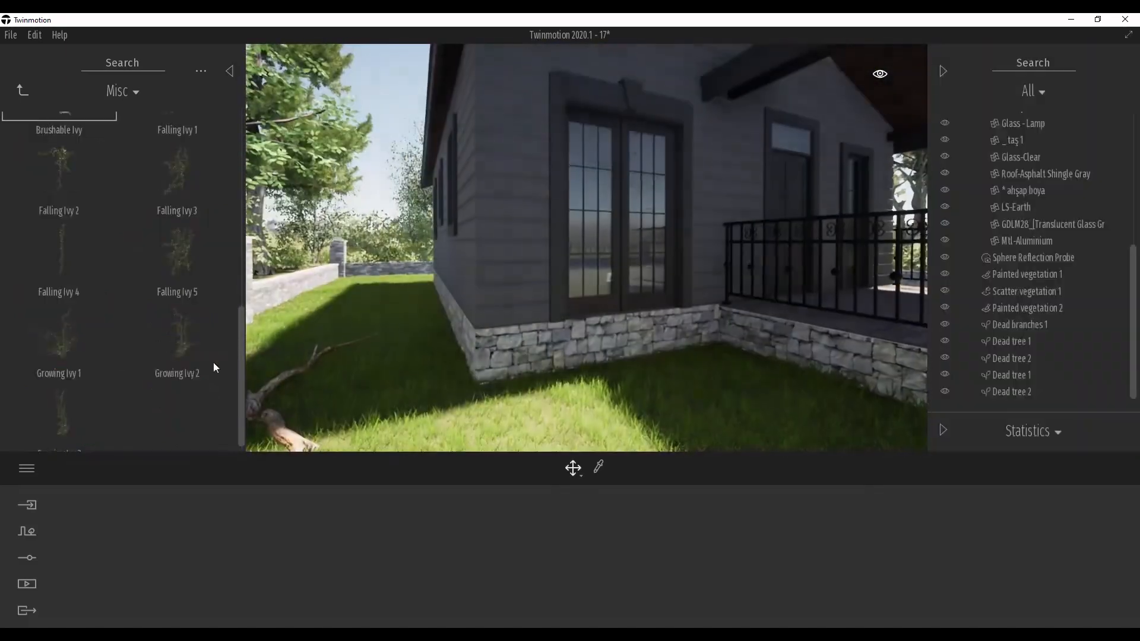
- Place Growing Ivy 2 in front of the house and position it against the wall beside the French door
{"action": "left_click_drag", "start_coordinate": [212, 363], "coordinate": [533, 355]}
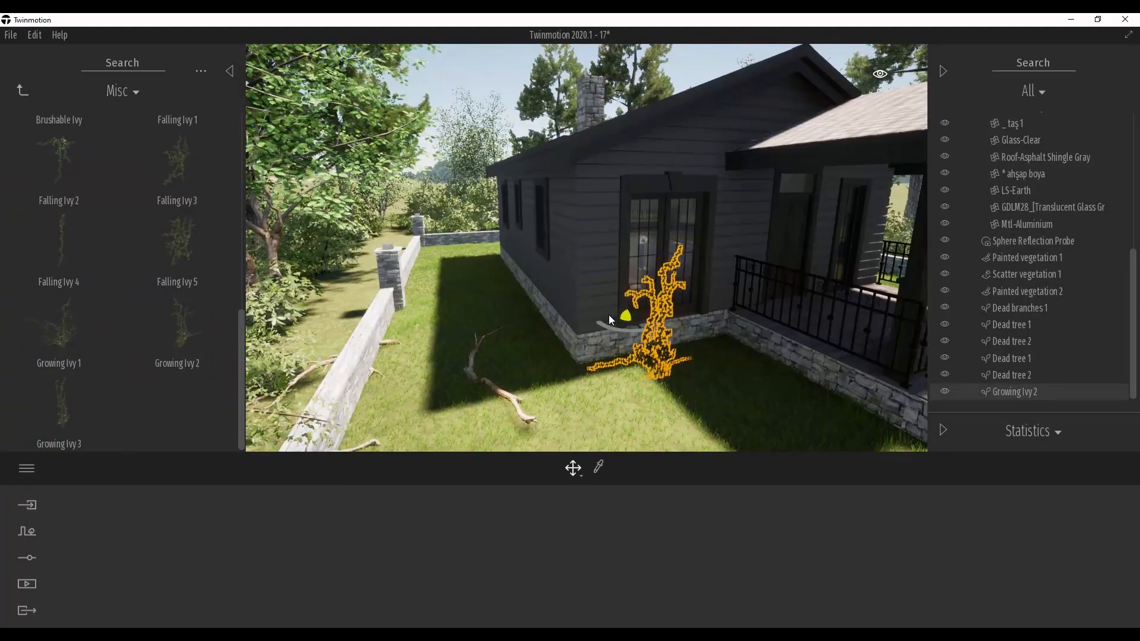
{"action": "left_click_drag", "start_coordinate": [609, 317], "coordinate": [554, 329]}
{"action": "scroll", "coordinate": [690, 291], "scroll_direction": "up", "scroll_amount": 2}
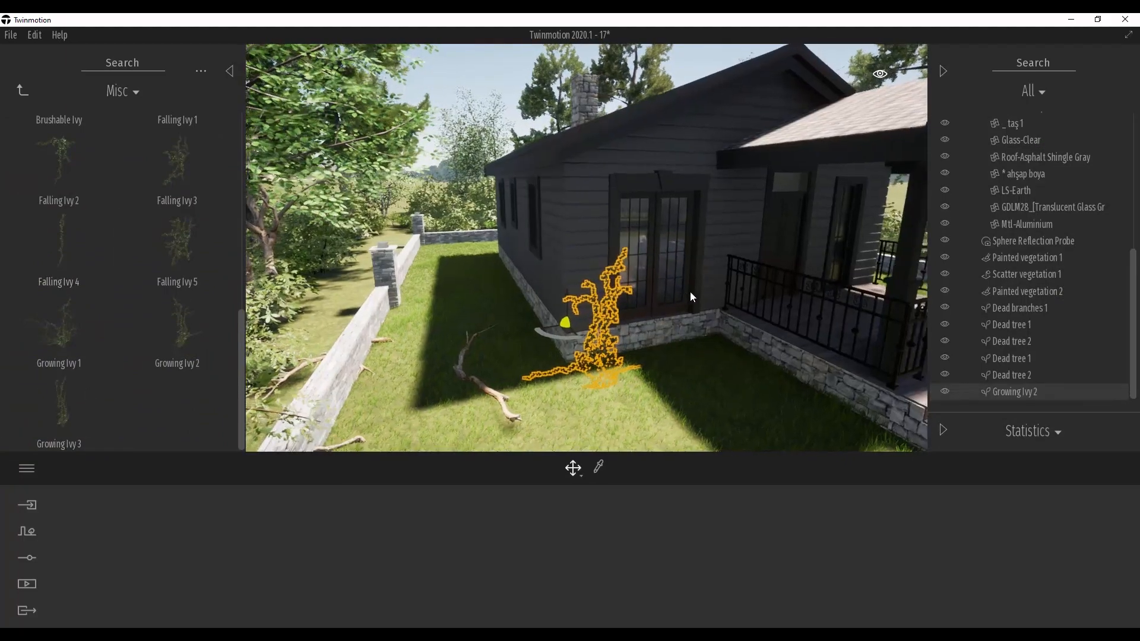
{"action": "scroll", "coordinate": [692, 291], "scroll_direction": "down", "scroll_amount": 2}
{"action": "scroll", "coordinate": [747, 290], "scroll_direction": "up", "scroll_amount": 8}
{"action": "scroll", "coordinate": [747, 290], "scroll_direction": "down", "scroll_amount": 6}
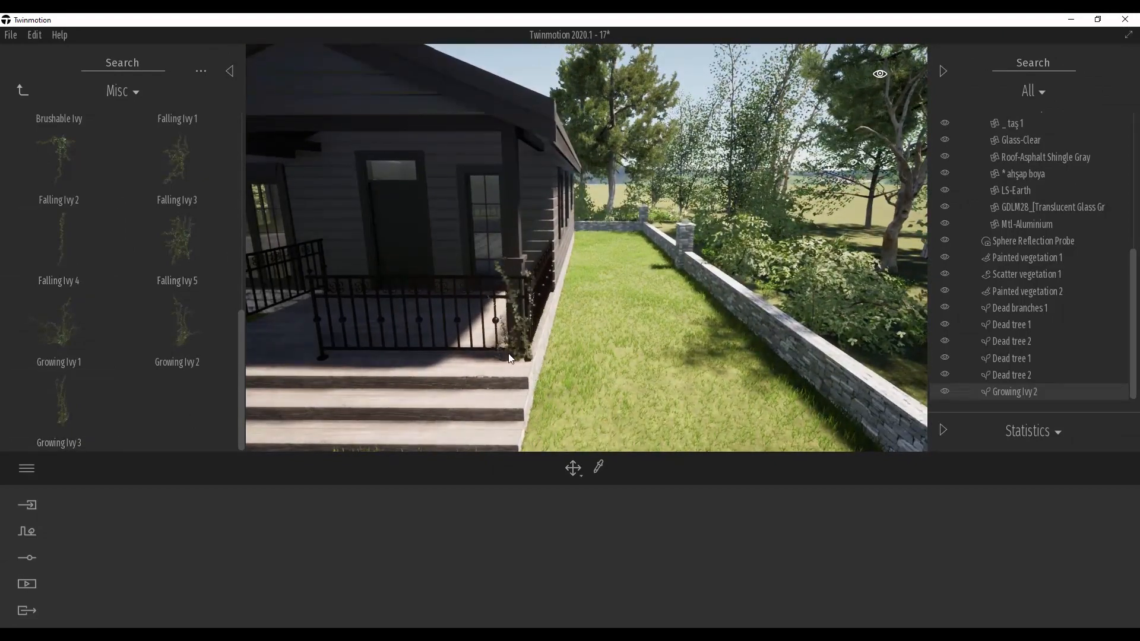
- Place Growing Ivy 3 at the porch's outer corner post and adjust its rotation and position against the railing
{"action": "left_click_drag", "start_coordinate": [508, 353], "coordinate": [512, 256]}
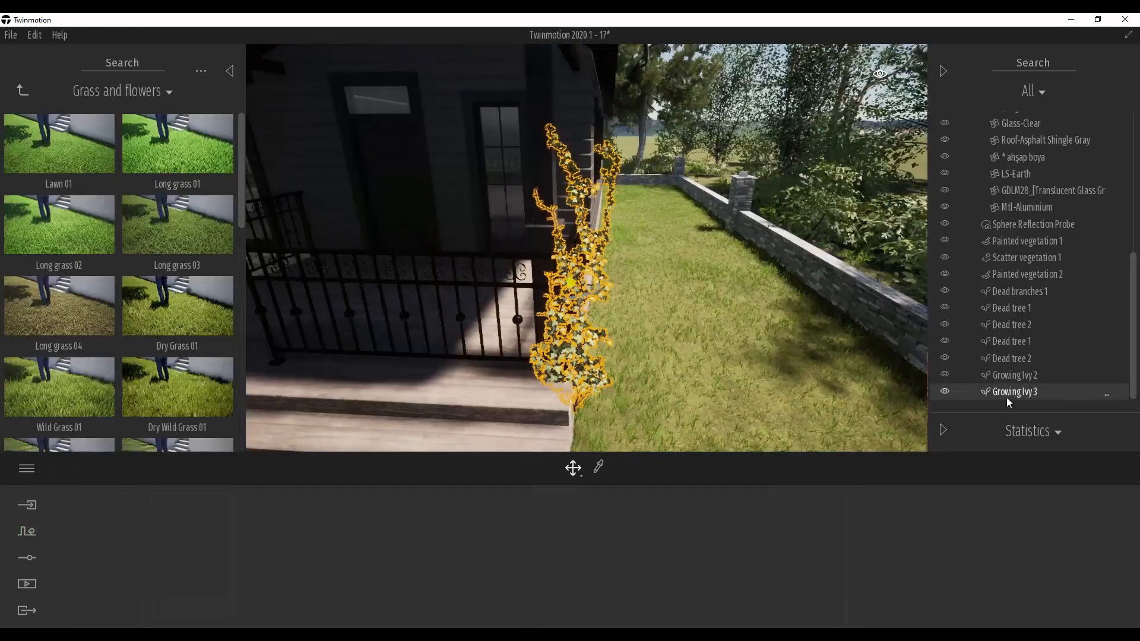
{"action": "middle_click_drag", "start_coordinate": [832, 332], "coordinate": [721, 326], "text": "shift"}
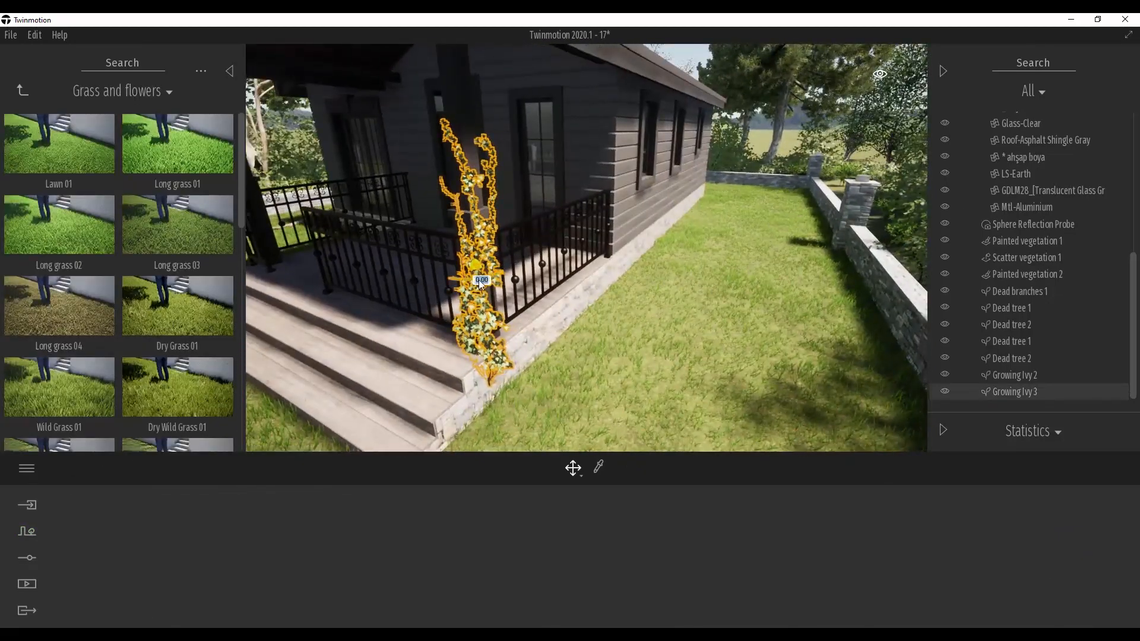
{"action": "left_click_drag", "start_coordinate": [481, 285], "coordinate": [558, 287]}
{"action": "left_click_drag", "start_coordinate": [476, 254], "coordinate": [511, 286]}
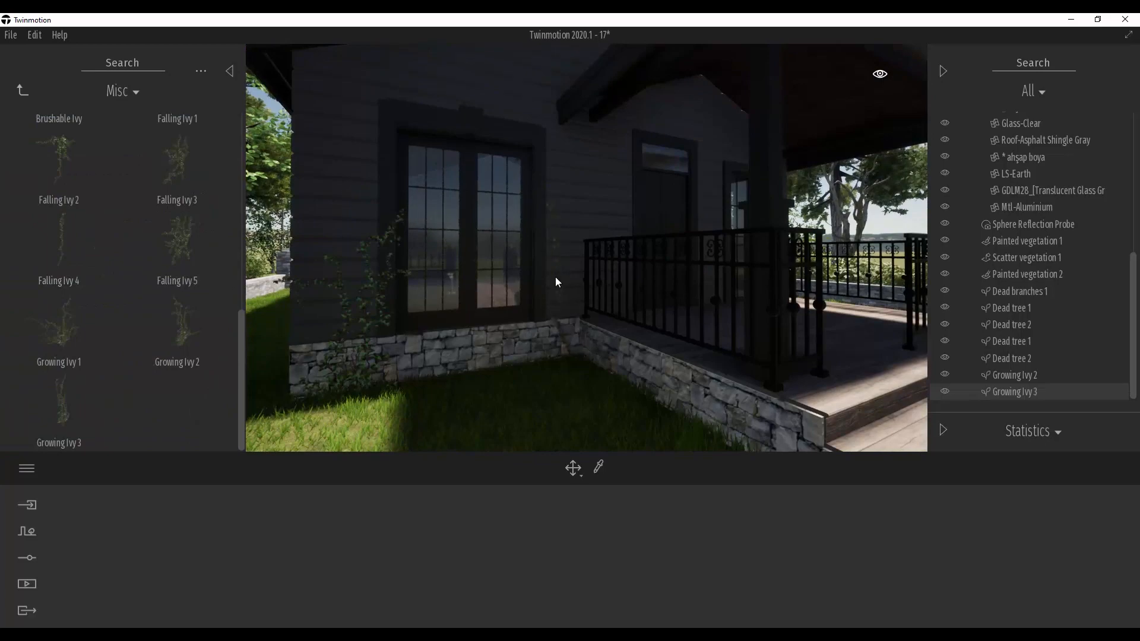
- Place Falling Ivy 4 on the wall between the French door and porch railing, and copy it to the nearest porch post
{"action": "mouse_move", "coordinate": [557, 281]}
{"action": "left_mouse_down"}
{"action": "mouse_move", "coordinate": [611, 311]}
{"action": "mouse_move", "coordinate": [553, 285]}
{"action": "left_mouse_up"}
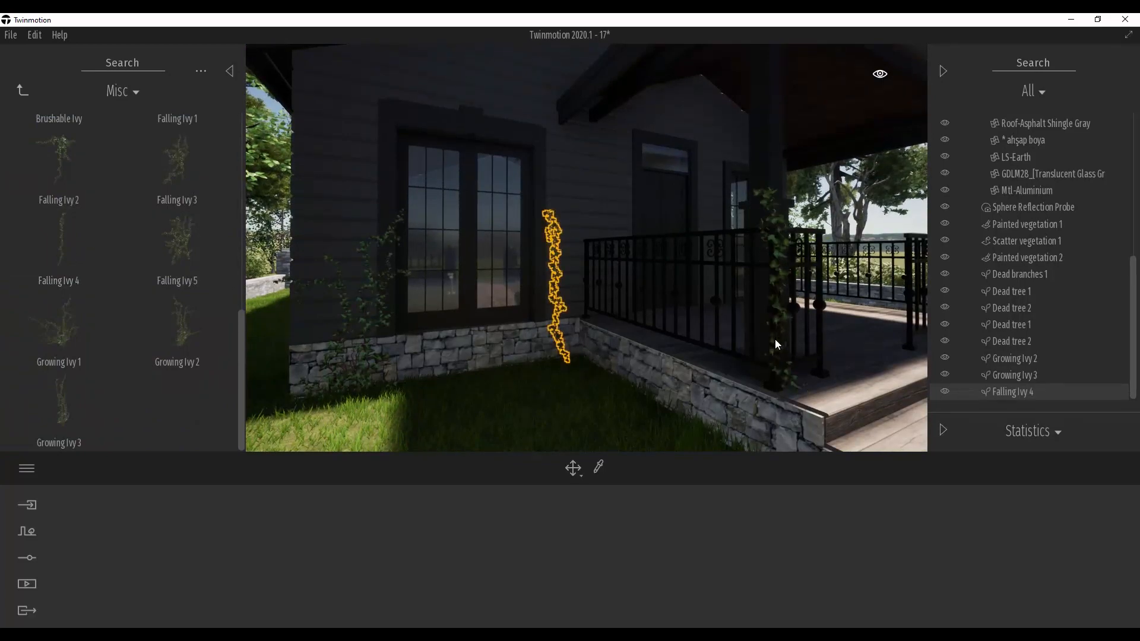
{"action": "key", "text": "ctrl+v"}
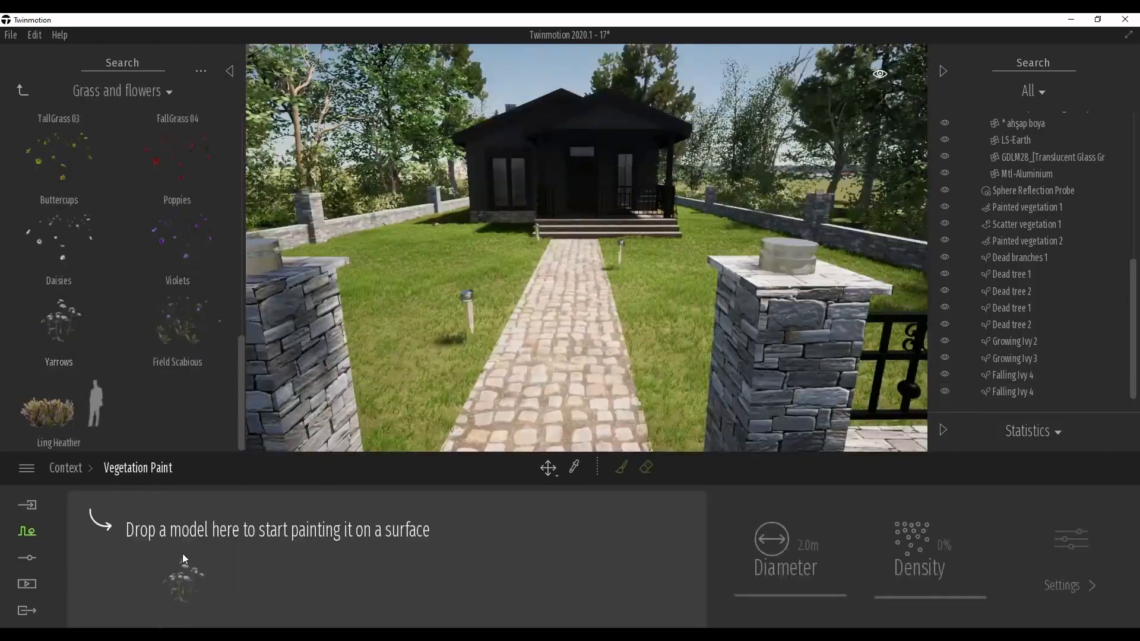
- Load Yarrows for Vegetation Paint and paint them along the front wall and porch with a 1.5 m brush at 30% density
{"action": "left_click_drag", "start_coordinate": [183, 553], "coordinate": [169, 545]}
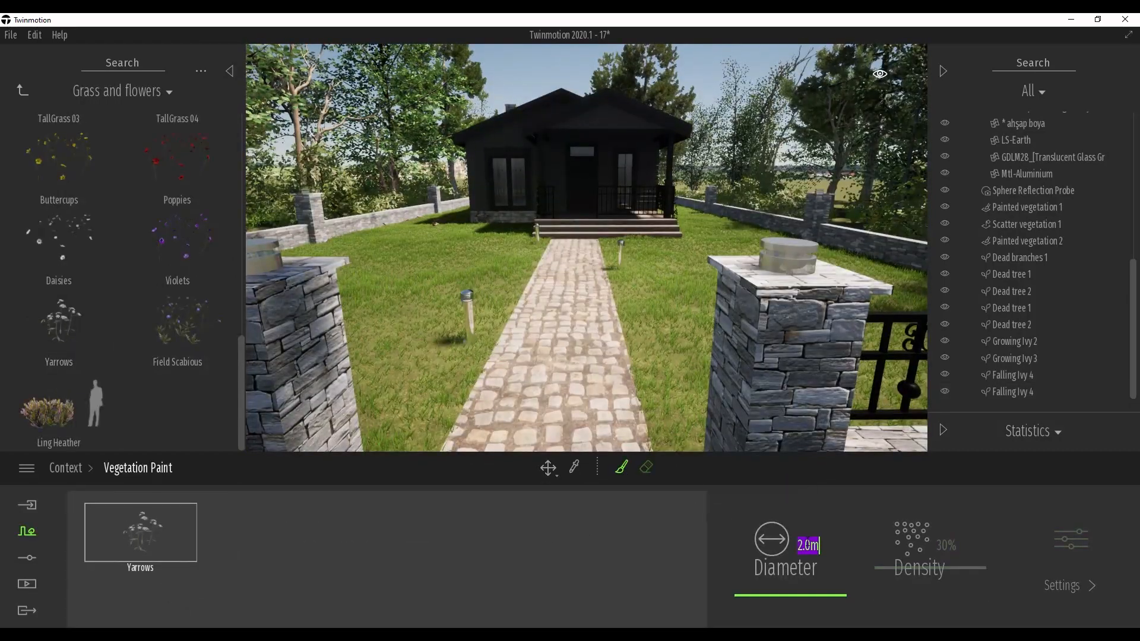
{"action": "key", "text": "Return"}
{"action": "mouse_move", "coordinate": [561, 359]}
{"action": "right_mouse_down"}
{"action": "mouse_move", "coordinate": [591, 363]}
{"action": "mouse_move", "coordinate": [450, 298]}
{"action": "right_mouse_up"}
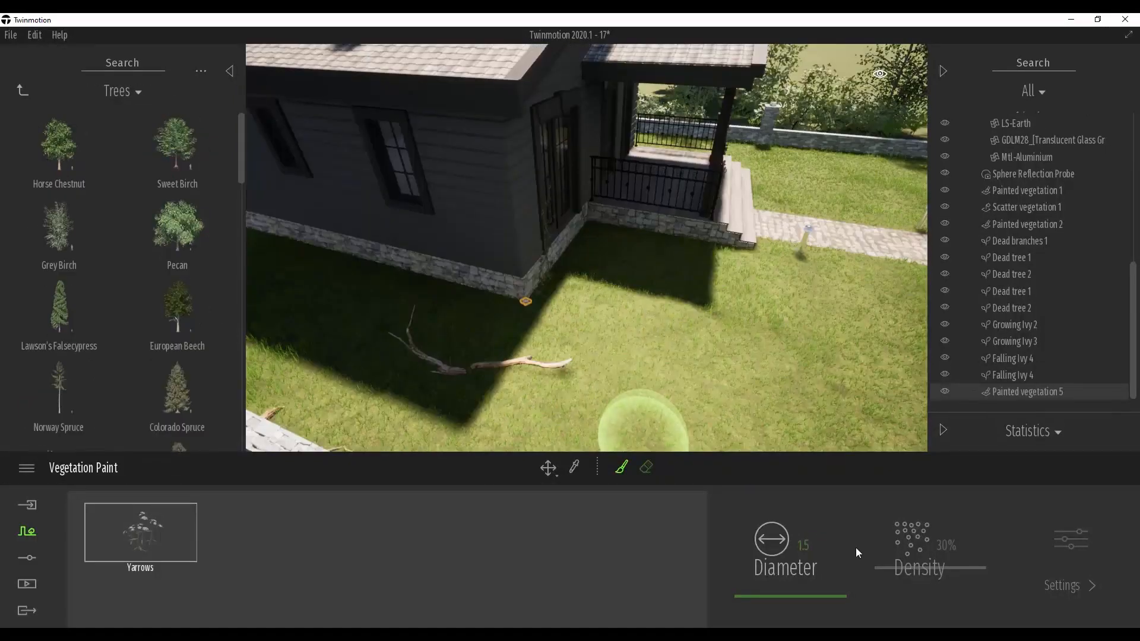
{"action": "mouse_move", "coordinate": [697, 303]}
{"action": "left_mouse_down"}
{"action": "mouse_move", "coordinate": [597, 261]}
{"action": "mouse_move", "coordinate": [531, 346]}
{"action": "left_mouse_up"}
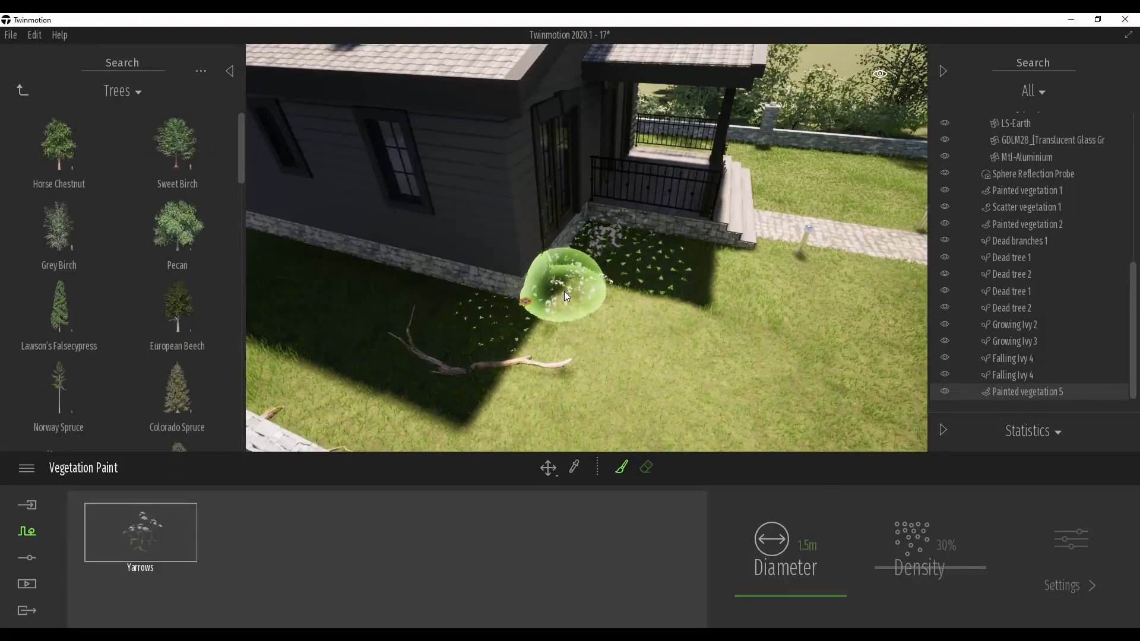
{"action": "mouse_move", "coordinate": [564, 291]}
{"action": "left_mouse_down"}
{"action": "mouse_move", "coordinate": [537, 304]}
{"action": "mouse_move", "coordinate": [451, 284]}
{"action": "mouse_move", "coordinate": [697, 258]}
{"action": "left_mouse_up"}
- Paint more Yarrows on the lawn along the inner side of the stone fence with the 1.5 m brush
{"action": "key", "text": "d"}
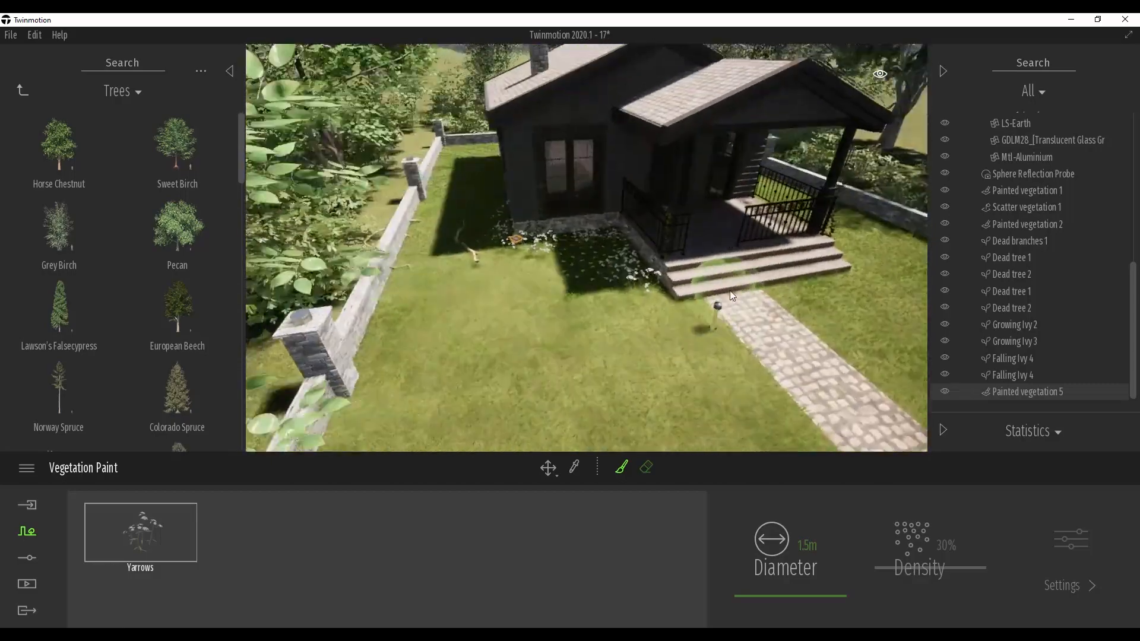
{"action": "key", "text": "w"}
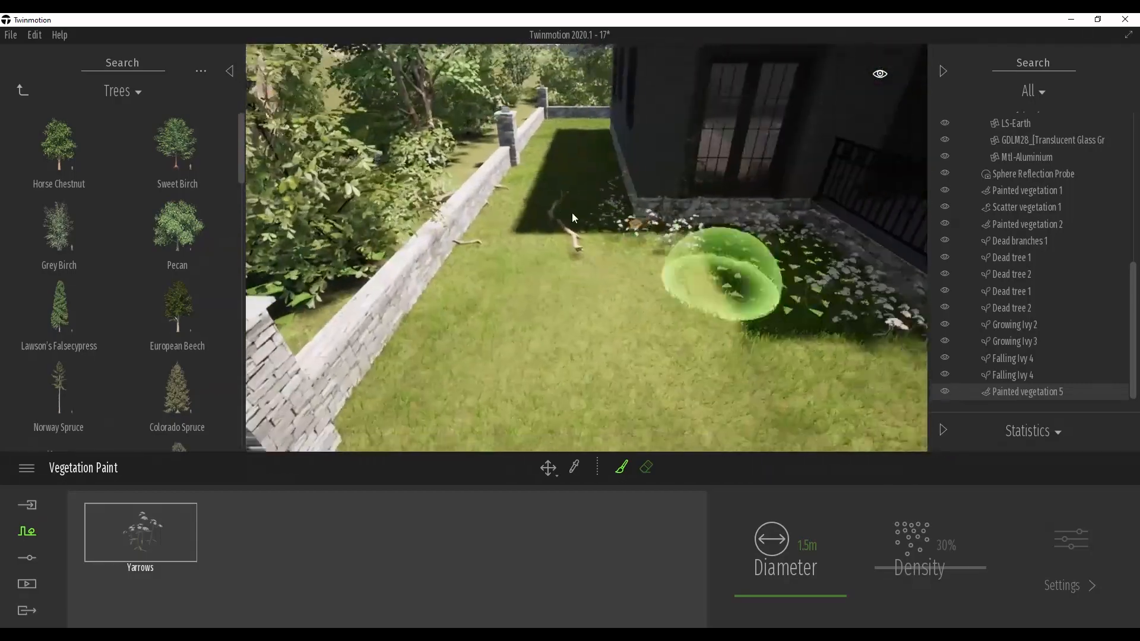
{"action": "key", "text": "s"}
{"action": "left_click_drag", "start_coordinate": [497, 237], "coordinate": [402, 395]}
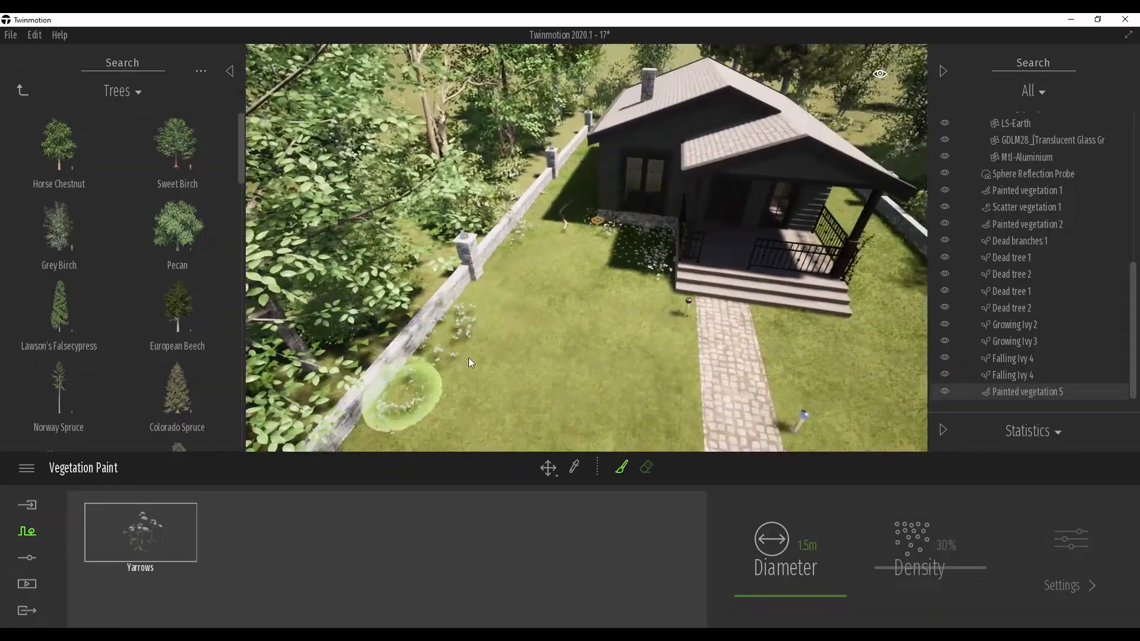
- Set the scene's day time to 20:52 and the north offset to 270° for low evening sunlight
{"action": "left_click", "coordinate": [27, 558]}
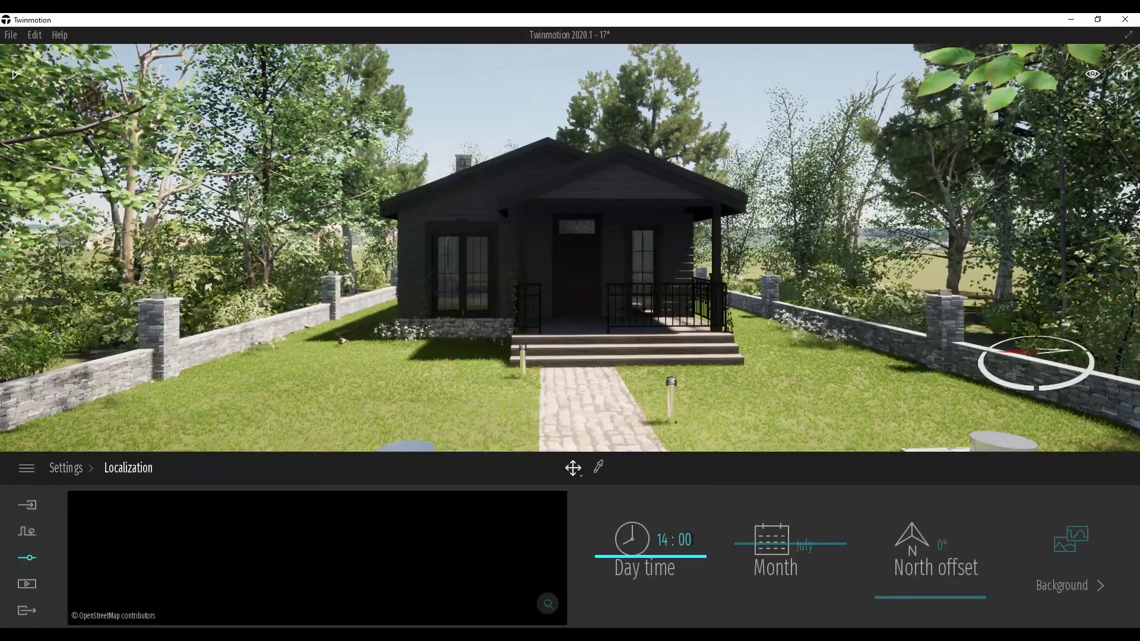
{"action": "left_click_drag", "start_coordinate": [660, 577], "coordinate": [684, 586]}
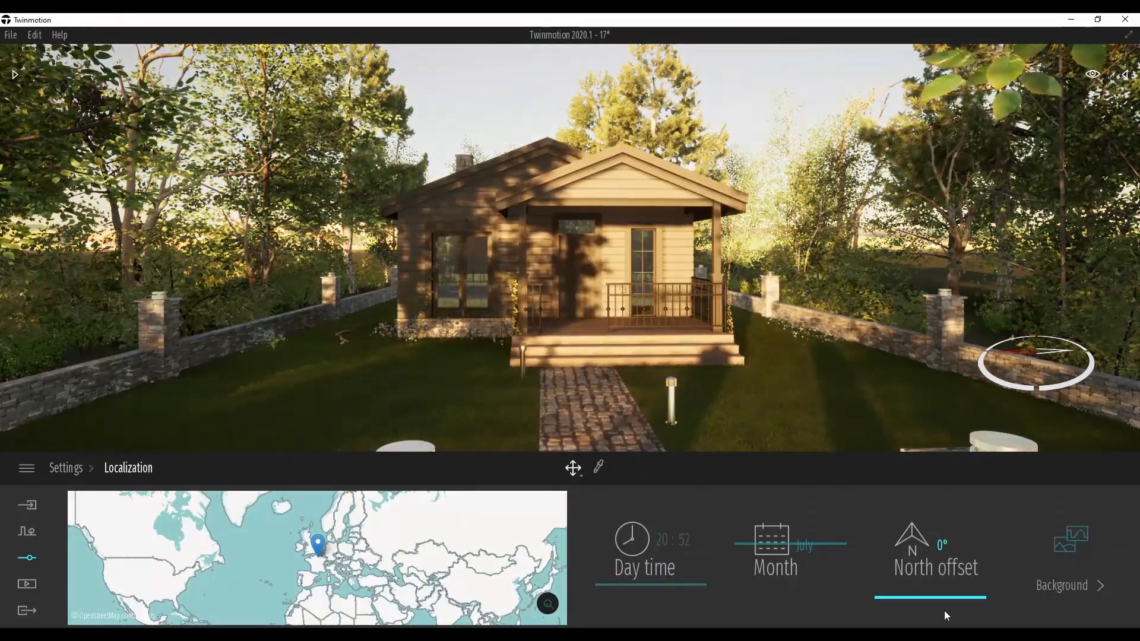
{"action": "left_click_drag", "start_coordinate": [939, 612], "coordinate": [939, 523]}
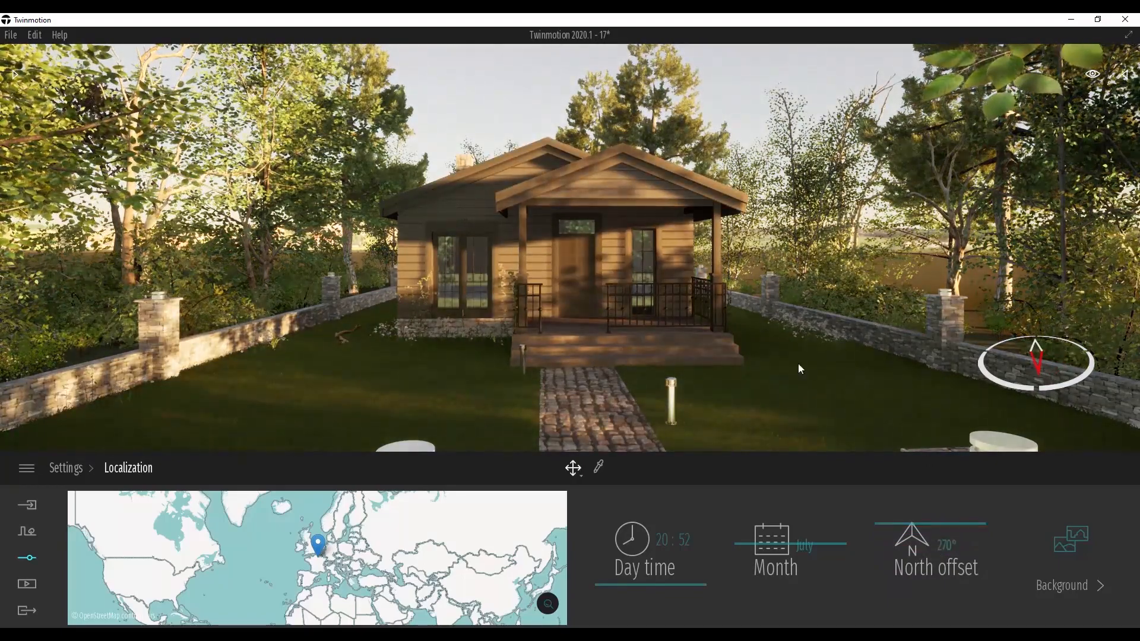
{"action": "key", "text": "s"}
{"action": "key", "text": "a"}
{"action": "right_click_drag", "start_coordinate": [799, 363], "coordinate": [806, 366]}
{"action": "key", "text": "w"}
- Set the lighting's shadow distance to 50 m, white balance to 5208K and exposure to -1.78
{"action": "left_click", "coordinate": [54, 469]}
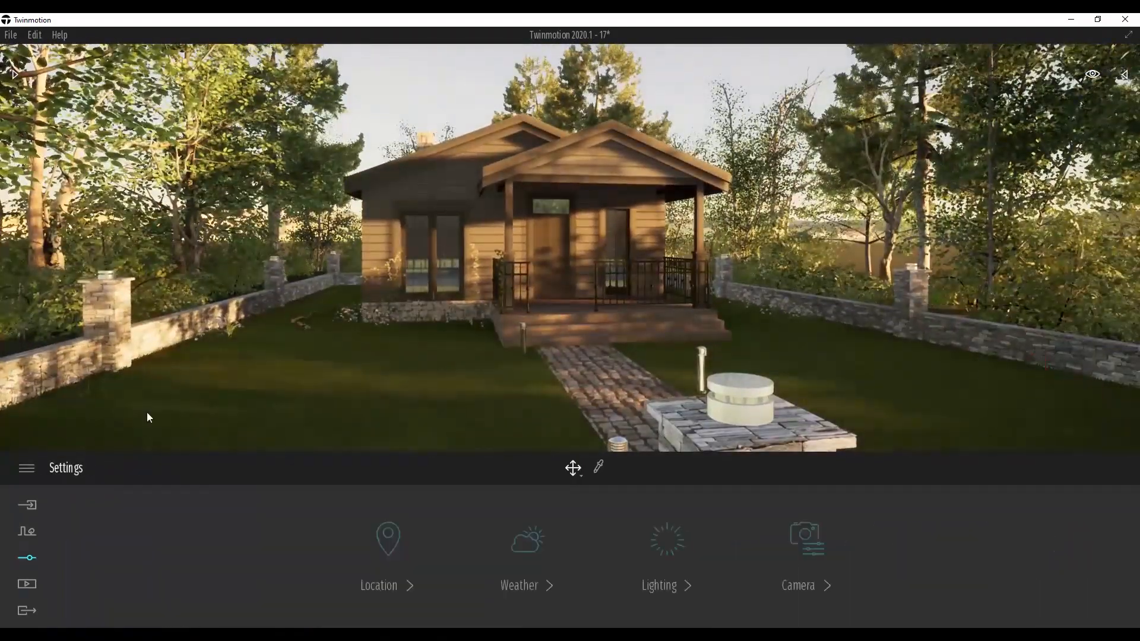
{"action": "left_click", "coordinate": [676, 541]}
{"action": "left_click", "coordinate": [753, 546]}
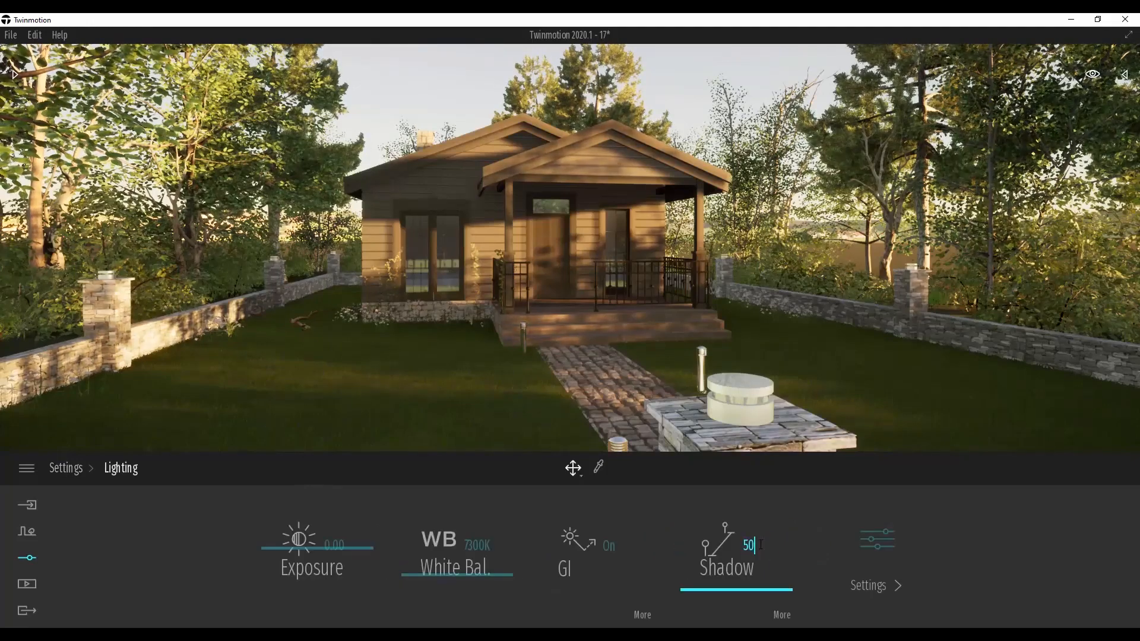
{"action": "left_click_drag", "start_coordinate": [504, 565], "coordinate": [477, 582]}
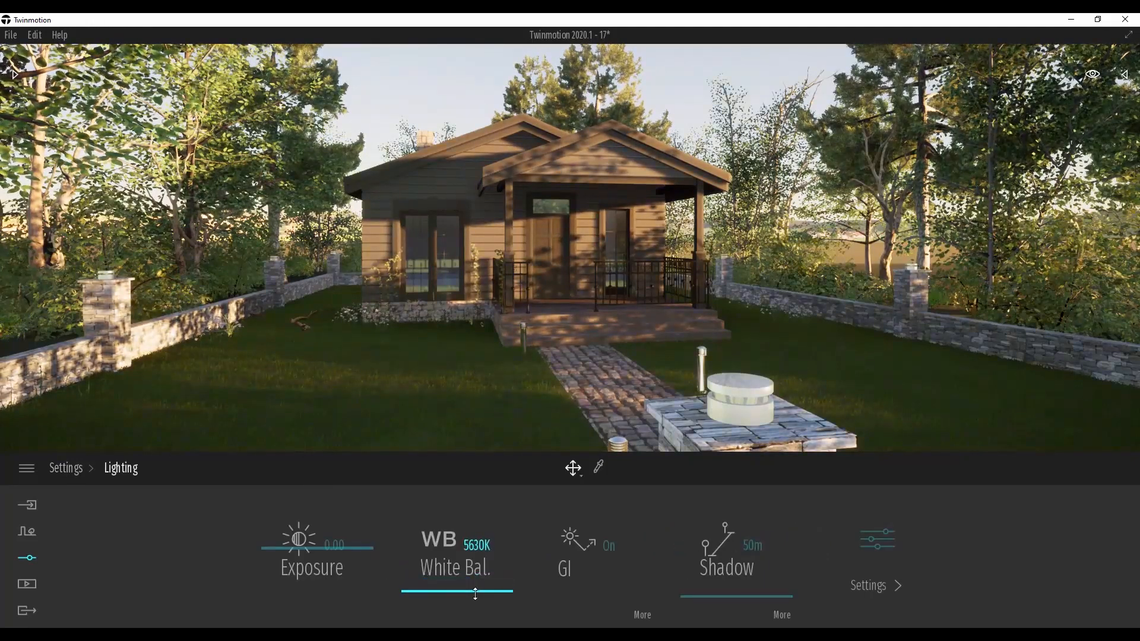
{"action": "left_click_drag", "start_coordinate": [364, 552], "coordinate": [358, 565]}
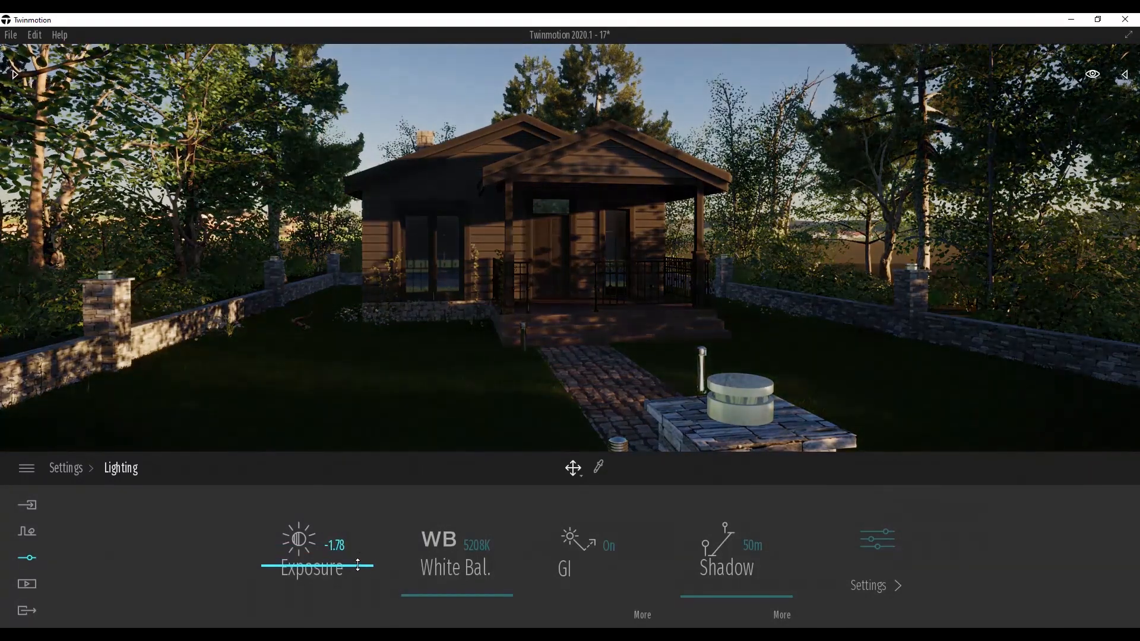
- Set the ambient light to 1.59, the sun reflection to 0.00 and the exposure to -0.51
{"action": "left_click", "coordinate": [876, 543]}
{"action": "left_click_drag", "start_coordinate": [746, 568], "coordinate": [777, 520]}
{"action": "right_click_drag", "start_coordinate": [785, 361], "coordinate": [785, 362]}
{"action": "scroll", "coordinate": [786, 363], "scroll_direction": "down", "scroll_amount": 3}
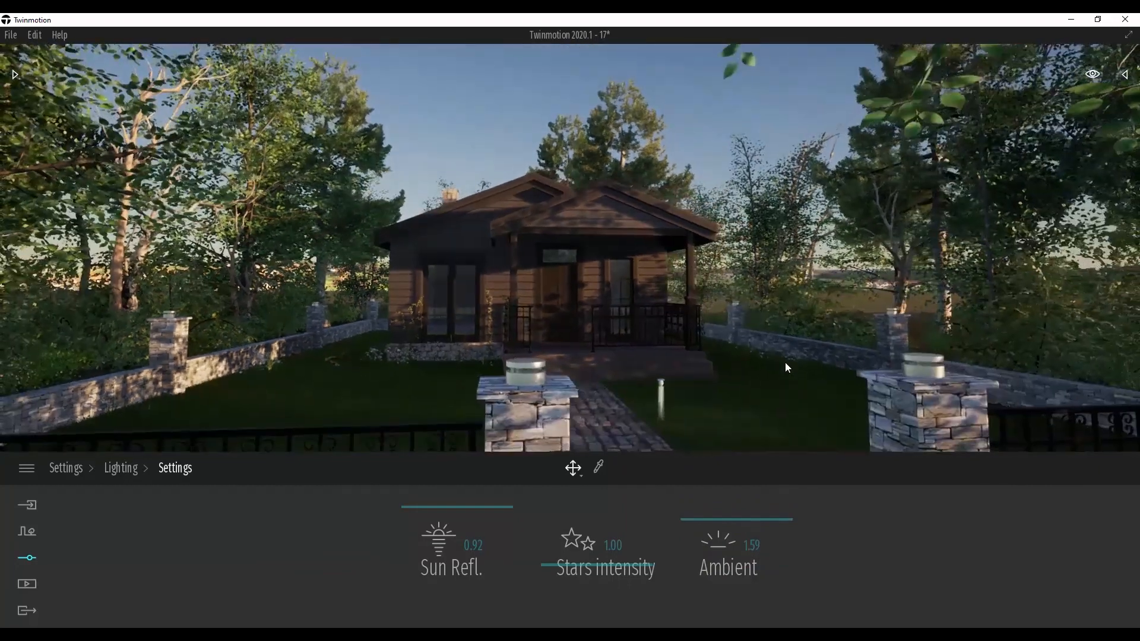
{"action": "scroll", "coordinate": [785, 363], "scroll_direction": "up", "scroll_amount": 3}
{"action": "left_click_drag", "start_coordinate": [493, 529], "coordinate": [493, 574]}
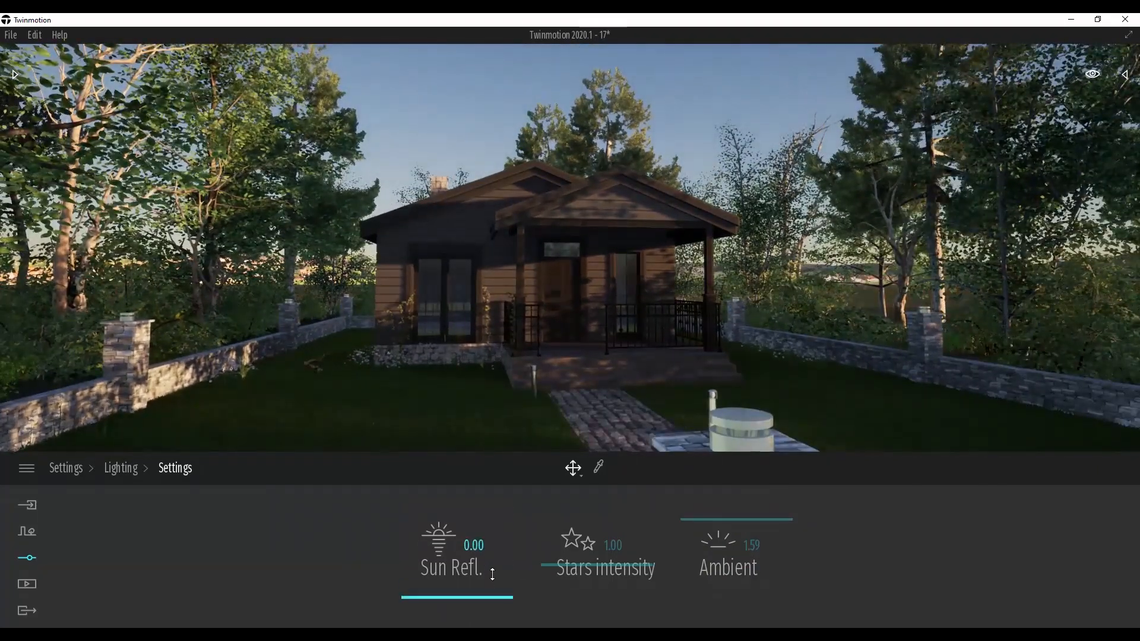
{"action": "right_click", "coordinate": [368, 544]}
{"action": "left_click_drag", "start_coordinate": [345, 561], "coordinate": [350, 553]}
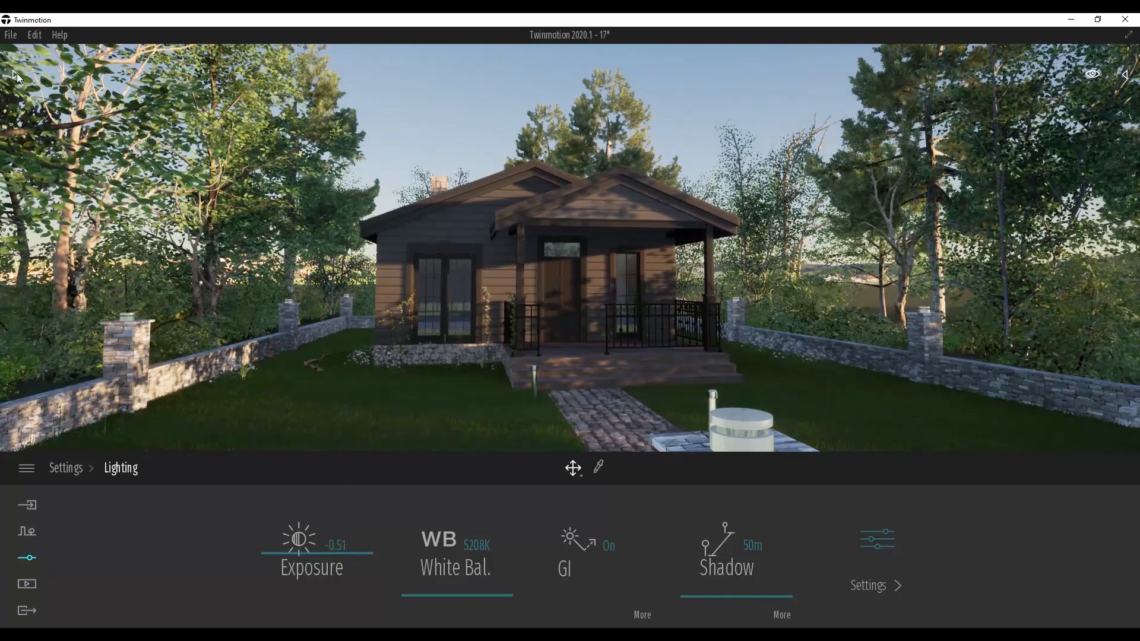
- Place an omnidirectional light at the garden lamp beside the porch steps and set its radius to 1 m
{"action": "left_click", "coordinate": [15, 74]}
{"action": "left_click", "coordinate": [21, 92]}
{"action": "left_click", "coordinate": [183, 232]}
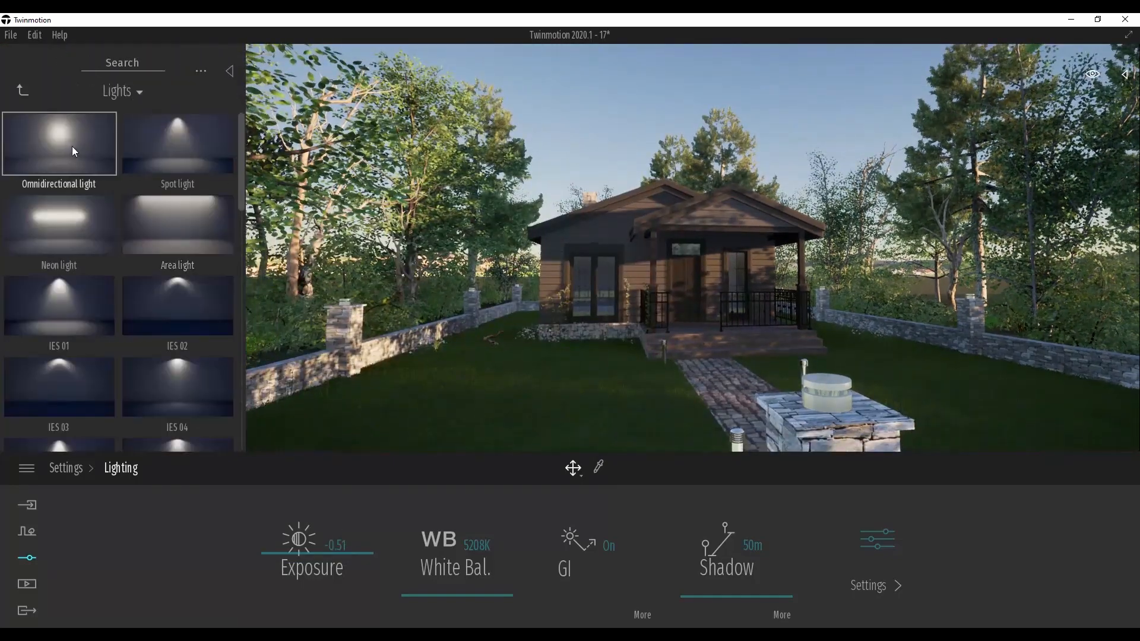
{"action": "left_click_drag", "start_coordinate": [72, 147], "coordinate": [533, 374]}
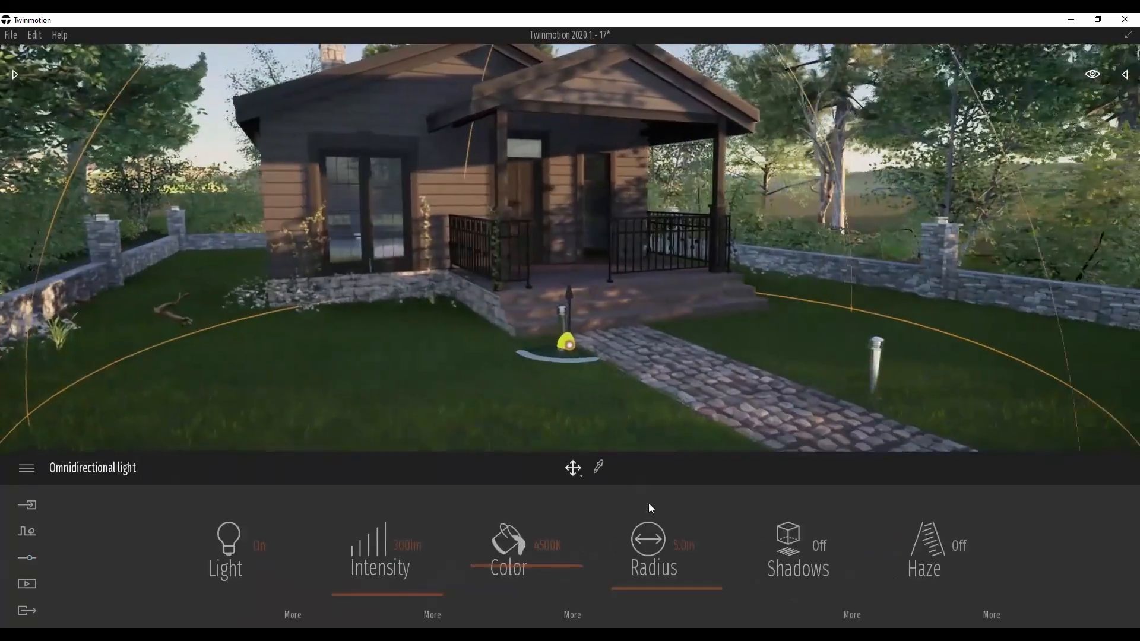
{"action": "left_click", "coordinate": [684, 545]}
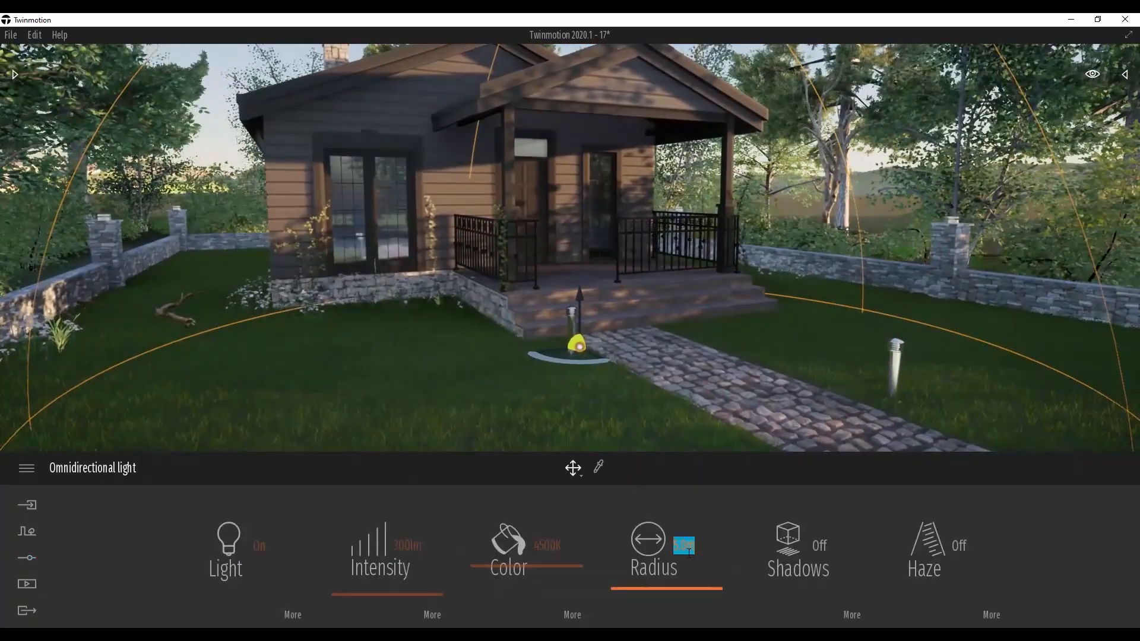
{"action": "type", "text": "1"}
{"action": "key", "text": "Return"}
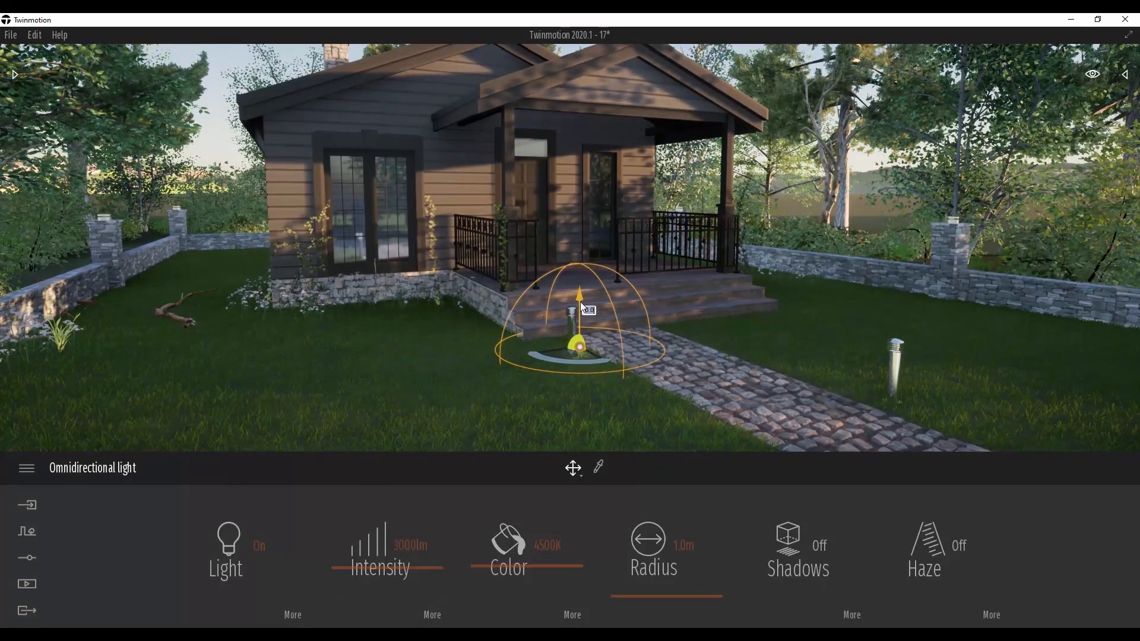
- Raise the omnidirectional light to the garden lamp's head and centre it on the lamp
{"action": "left_click_drag", "start_coordinate": [572, 260], "coordinate": [573, 263]}
{"action": "scroll", "coordinate": [574, 295], "scroll_direction": "up", "scroll_amount": 4}
{"action": "left_click_drag", "start_coordinate": [552, 347], "coordinate": [536, 355]}
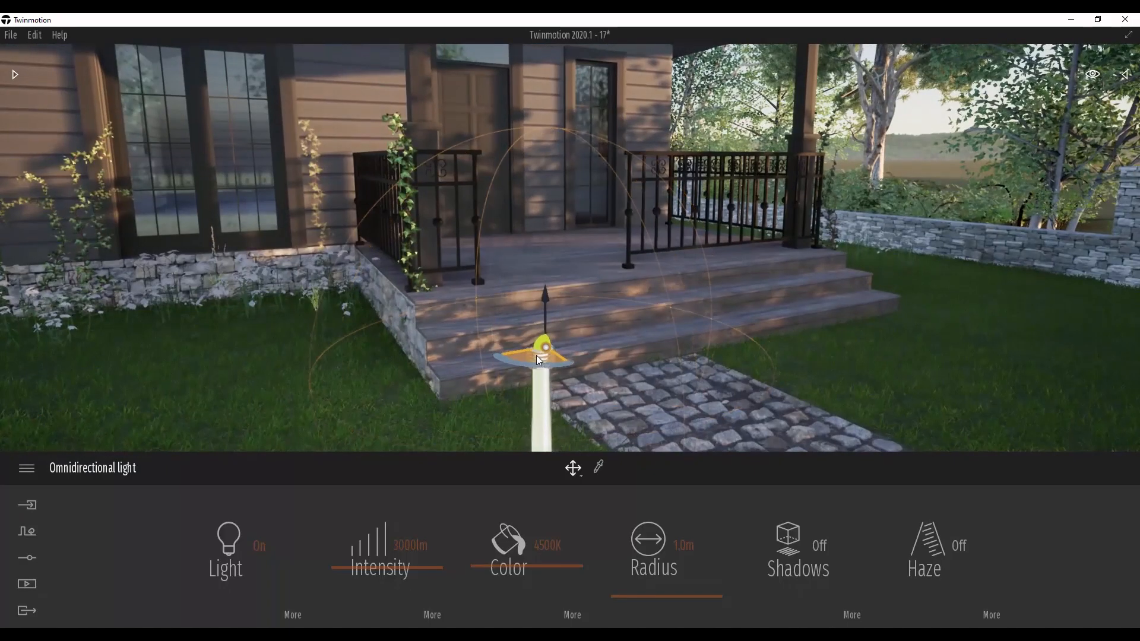
{"action": "scroll", "coordinate": [537, 355], "scroll_direction": "down", "scroll_amount": 3}
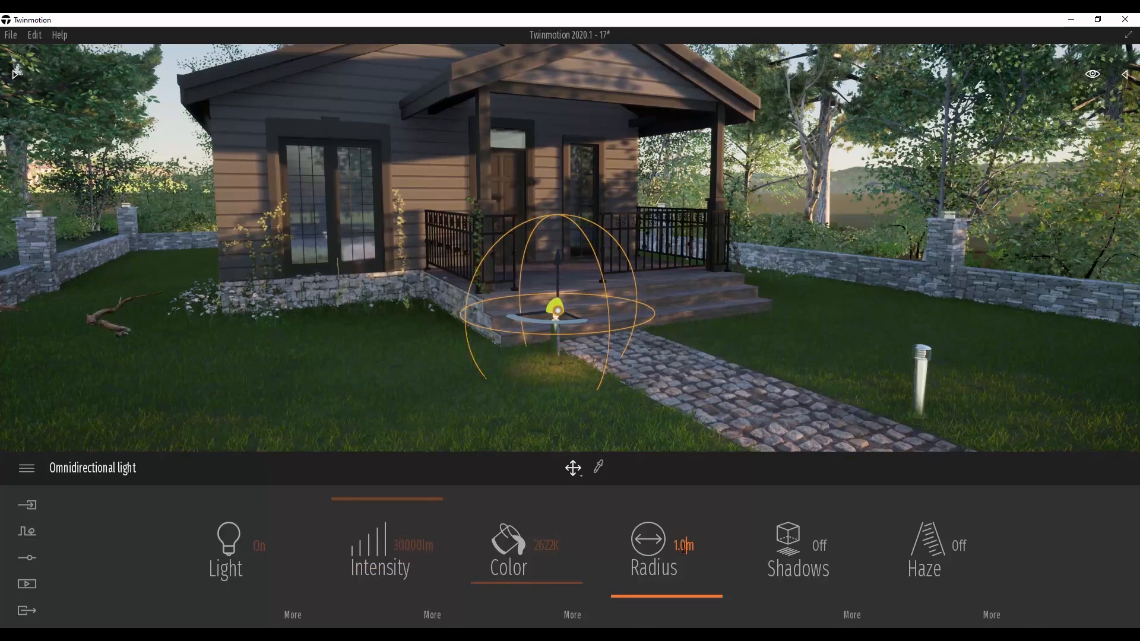
- Set the radius of the garden lamp's omnidirectional light to 1.5 m
{"action": "left_click", "coordinate": [683, 545]}
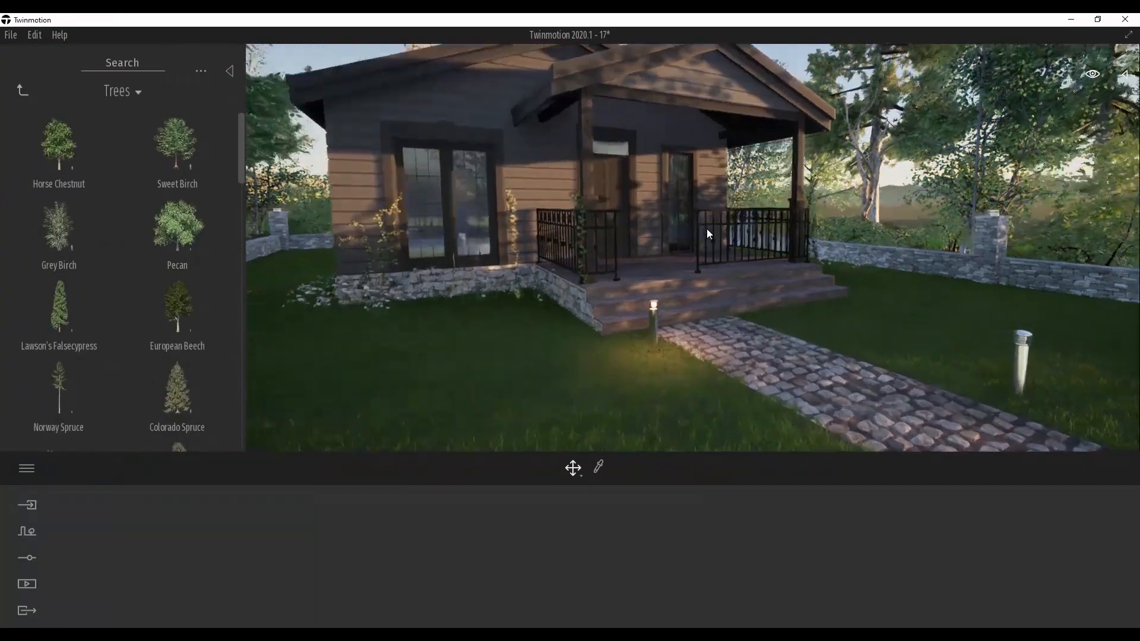
{"action": "key", "text": "w"}
{"action": "key", "text": "s"}
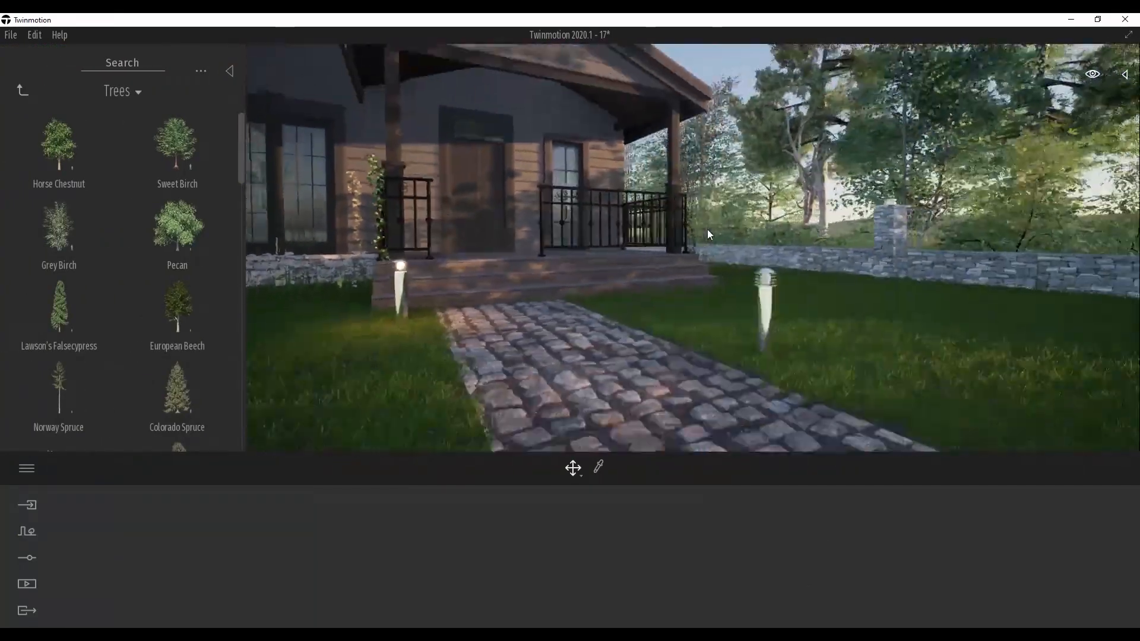
- Apply the Neon 02 material to the bulb of the garden lamp beside the porch steps and give it a warm colour
{"action": "key", "text": "d"}
{"action": "key", "text": "w"}
{"action": "key", "text": "a"}
{"action": "key", "text": "w"}
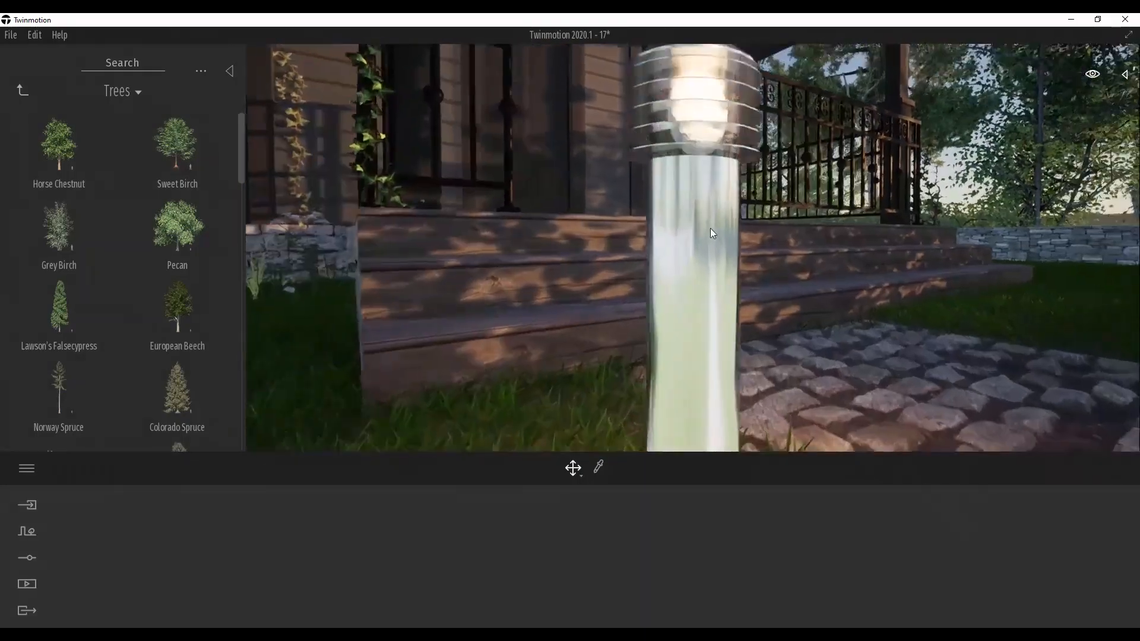
{"action": "key", "text": "d"}
{"action": "key", "text": "e"}
{"action": "left_click", "coordinate": [22, 91]}
{"action": "left_click", "coordinate": [22, 91]}
{"action": "left_click", "coordinate": [58, 156]}
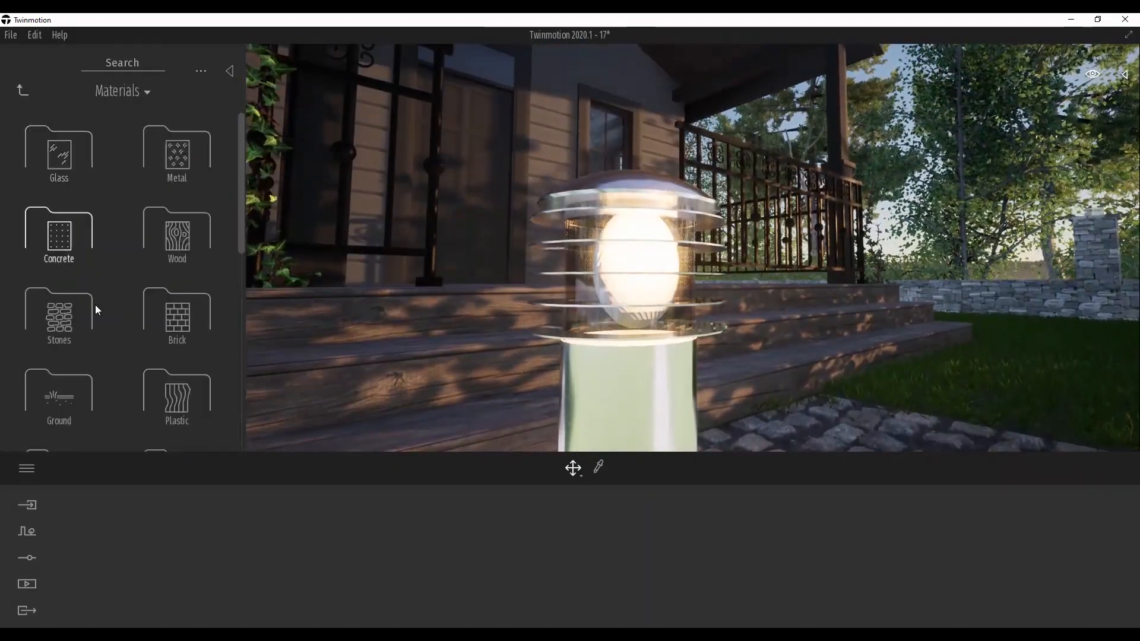
{"action": "scroll", "coordinate": [110, 313], "scroll_direction": "down", "scroll_amount": 8}
{"action": "left_click", "coordinate": [59, 247]}
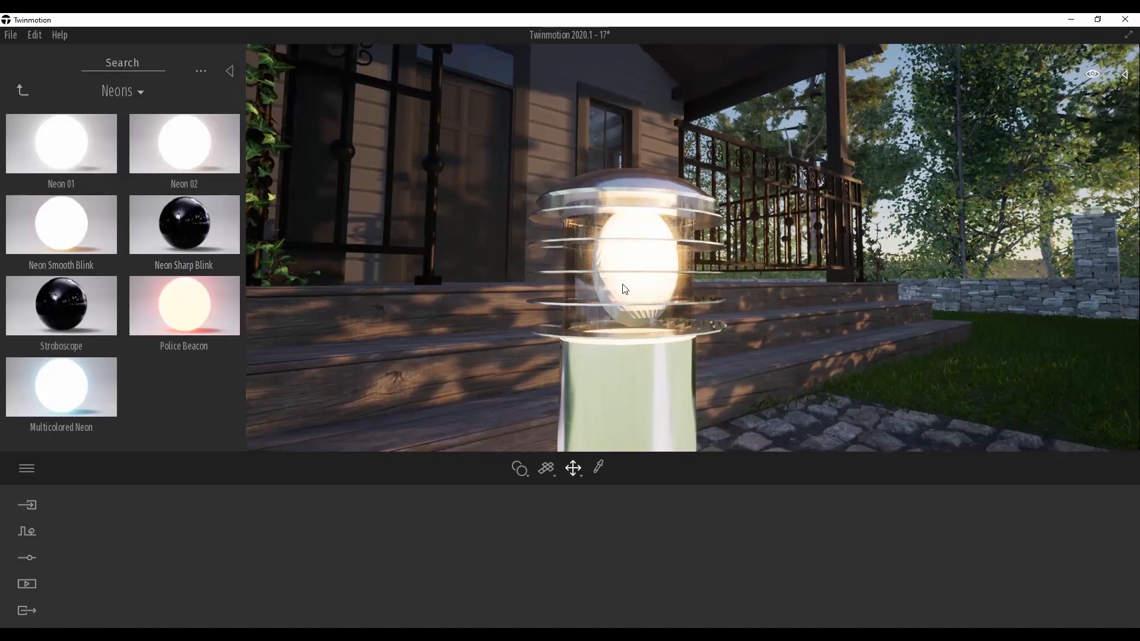
{"action": "key", "text": "w"}
{"action": "left_click_drag", "start_coordinate": [608, 234], "coordinate": [622, 236]}
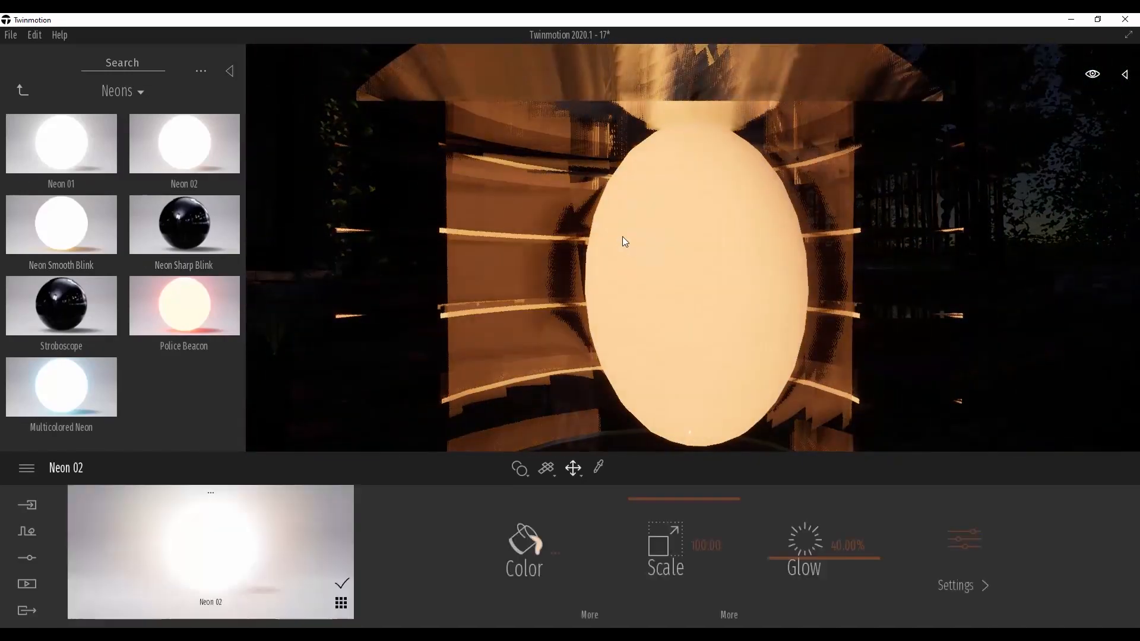
- Set the glow of the bulb's Neon 02 material to 100%
{"action": "key", "text": "s"}
{"action": "key", "text": "s"}
{"action": "key", "text": "s"}
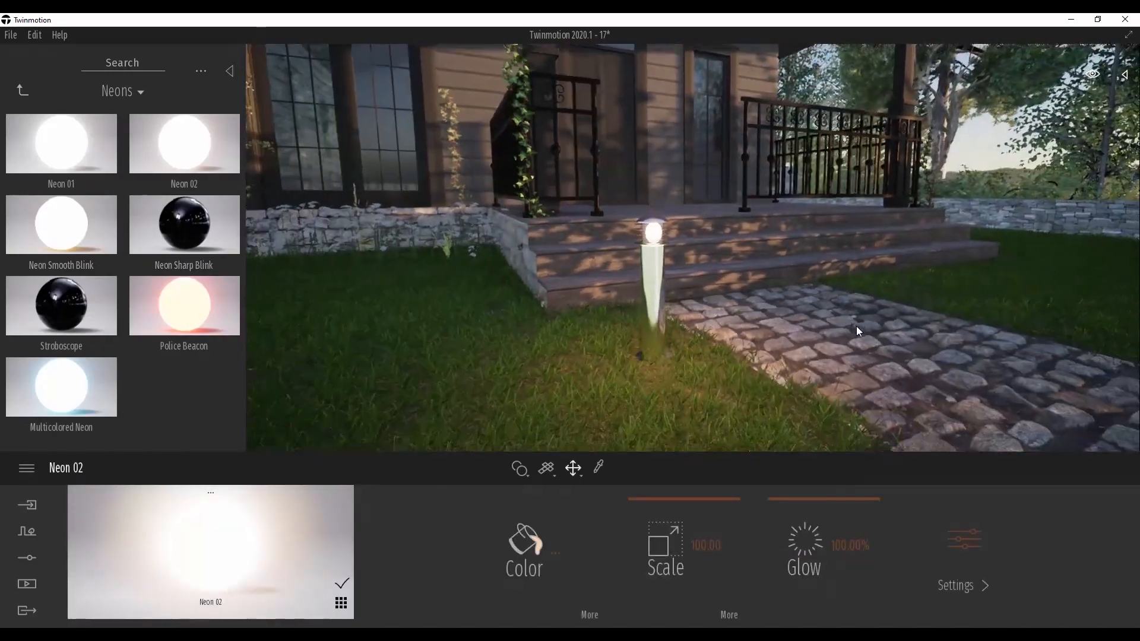
- Copy the omnidirectional light as one instance from the lamp beside the porch steps to the garden lamp across the path
{"action": "key", "text": "d"}
{"action": "left_click", "coordinate": [579, 227]}
{"action": "key", "text": "a"}
{"action": "key", "text": "e"}
{"action": "right_click_drag", "start_coordinate": [578, 227], "coordinate": [560, 208]}
{"action": "left_click_drag", "start_coordinate": [374, 287], "coordinate": [641, 259], "text": "shift"}
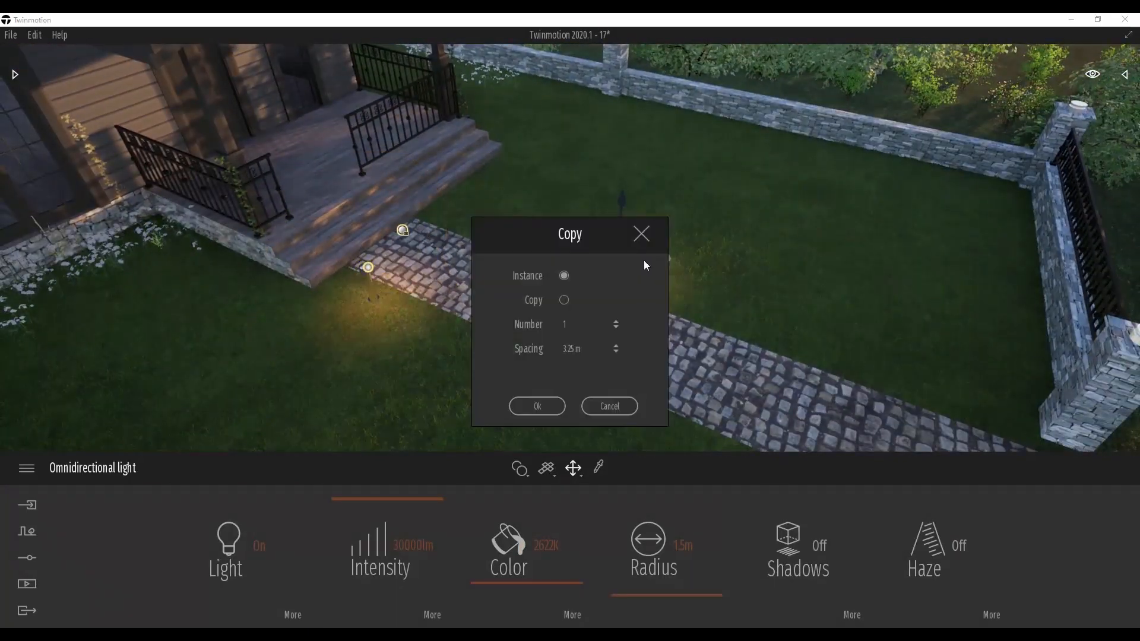
{"action": "left_click", "coordinate": [536, 406]}
- Copy the omnidirectional light again to the garden lamp beside the path near the gate
{"action": "key", "text": "s"}
{"action": "right_click_drag", "start_coordinate": [561, 381], "coordinate": [577, 376]}
{"action": "left_click_drag", "start_coordinate": [570, 221], "coordinate": [745, 386], "text": "shift"}
{"action": "left_click", "coordinate": [534, 405]}
- Copy the omnidirectional light to the right gate pillar and move it onto the lamp on the pillar's top
{"action": "key", "text": "q"}
{"action": "mouse_move", "coordinate": [674, 354]}
{"action": "right_mouse_down"}
{"action": "mouse_move", "coordinate": [649, 356]}
{"action": "mouse_move", "coordinate": [673, 355]}
{"action": "right_mouse_up"}
{"action": "key", "text": "s"}
{"action": "key", "text": "q"}
{"action": "key", "text": "w"}
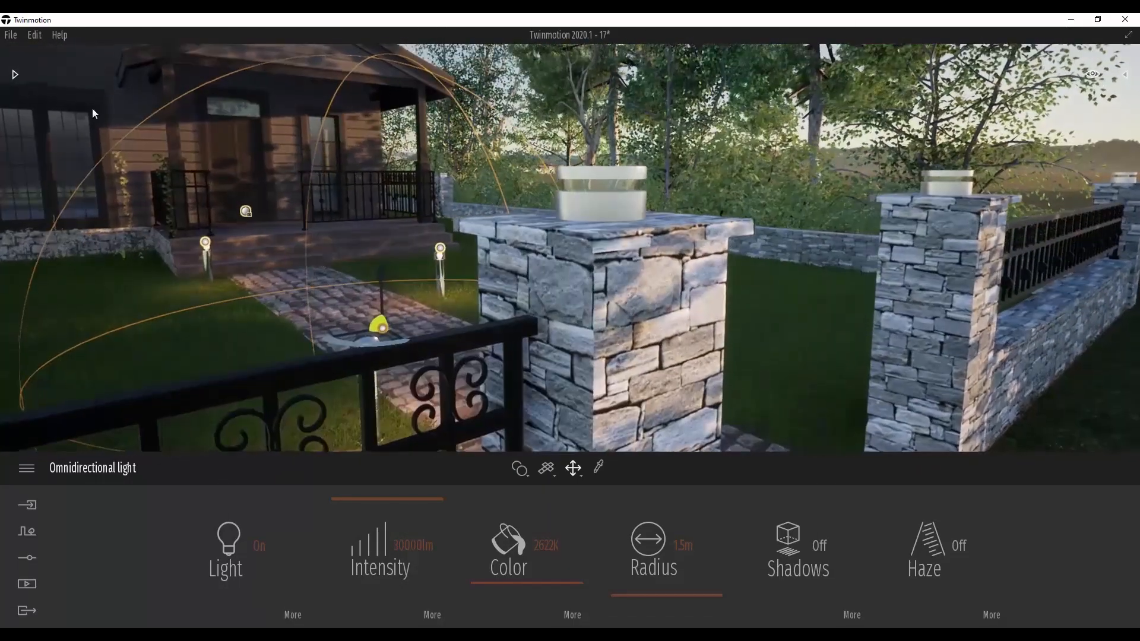
{"action": "left_click", "coordinate": [14, 74]}
{"action": "left_click_drag", "start_coordinate": [734, 193], "coordinate": [731, 198]}
{"action": "key", "text": "e"}
{"action": "right_click_drag", "start_coordinate": [839, 342], "coordinate": [839, 358]}
{"action": "key", "text": "s"}
{"action": "left_click_drag", "start_coordinate": [609, 355], "coordinate": [703, 438], "text": "shift"}
{"action": "left_click", "coordinate": [538, 406]}
{"action": "left_click_drag", "start_coordinate": [692, 371], "coordinate": [729, 227]}
- Copy the gate pillar's omnidirectional light to the stone pillar midway along the left boundary wall
{"action": "right_click_drag", "start_coordinate": [719, 253], "coordinate": [666, 278]}
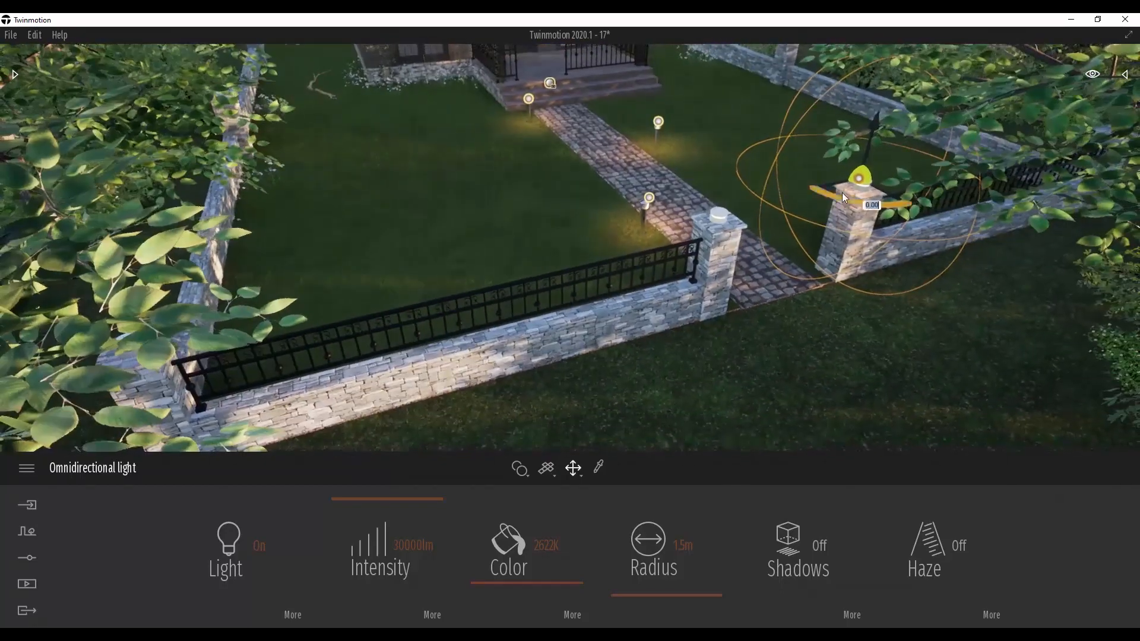
{"action": "left_click_drag", "start_coordinate": [842, 192], "coordinate": [208, 100], "text": "shift"}
{"action": "left_click", "coordinate": [537, 406]}
{"action": "left_click", "coordinate": [538, 407]}
{"action": "key", "text": "w"}
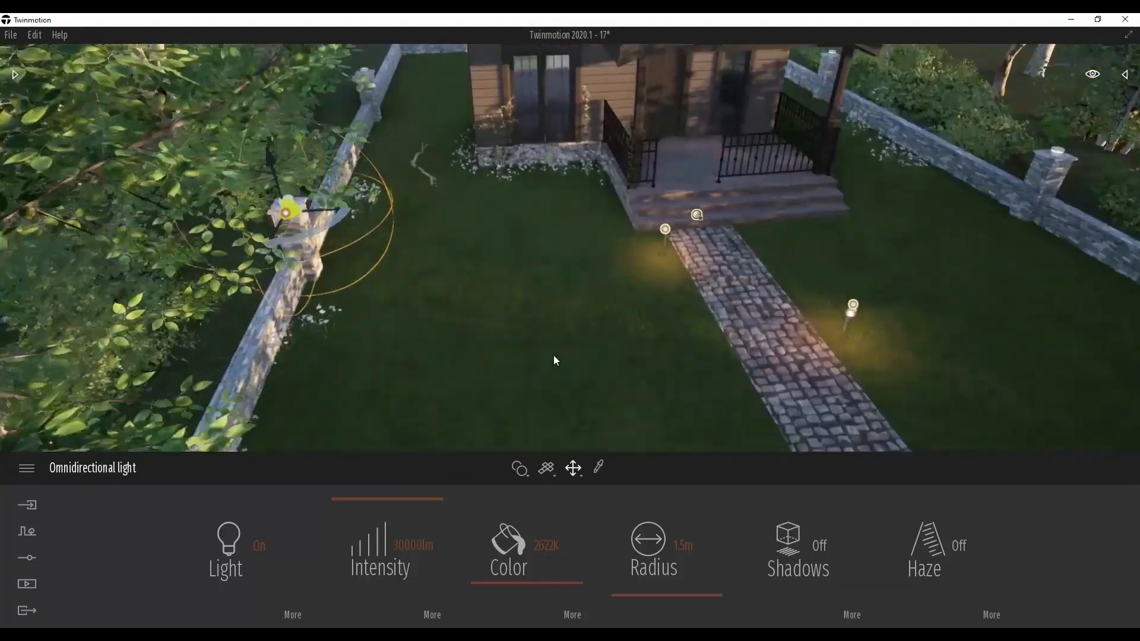
- Copy the light as one instance to the opposite boundary wall and position it on top of the wall's middle pillar
{"action": "left_click_drag", "start_coordinate": [233, 344], "coordinate": [890, 228]}
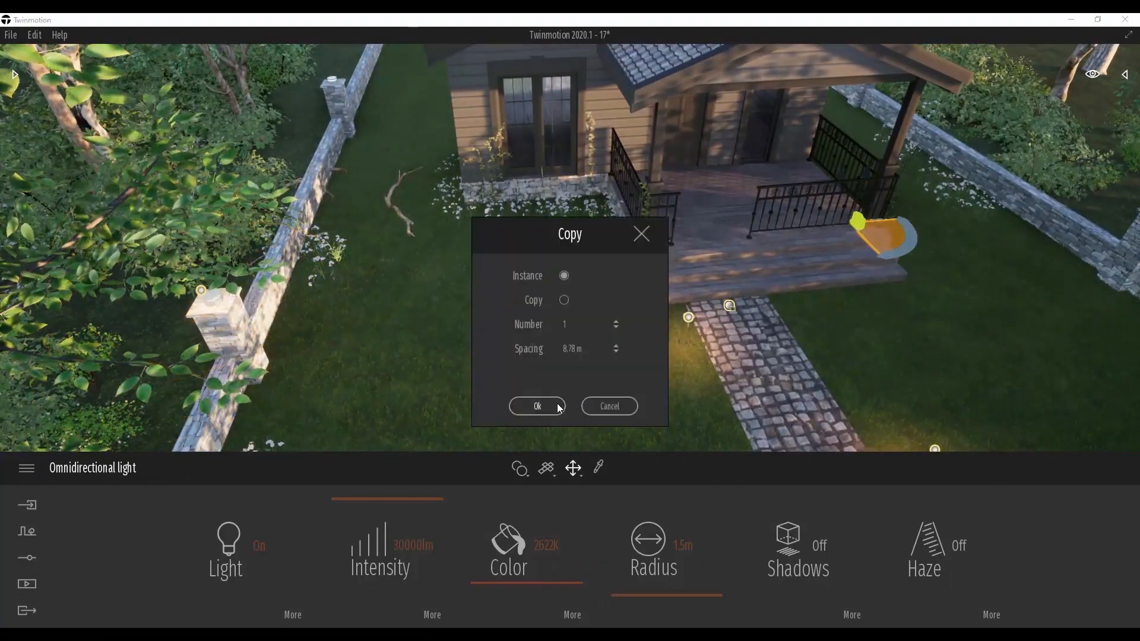
{"action": "left_click", "coordinate": [557, 406]}
{"action": "right_click_drag", "start_coordinate": [422, 367], "coordinate": [485, 343]}
{"action": "left_click_drag", "start_coordinate": [601, 294], "coordinate": [779, 232]}
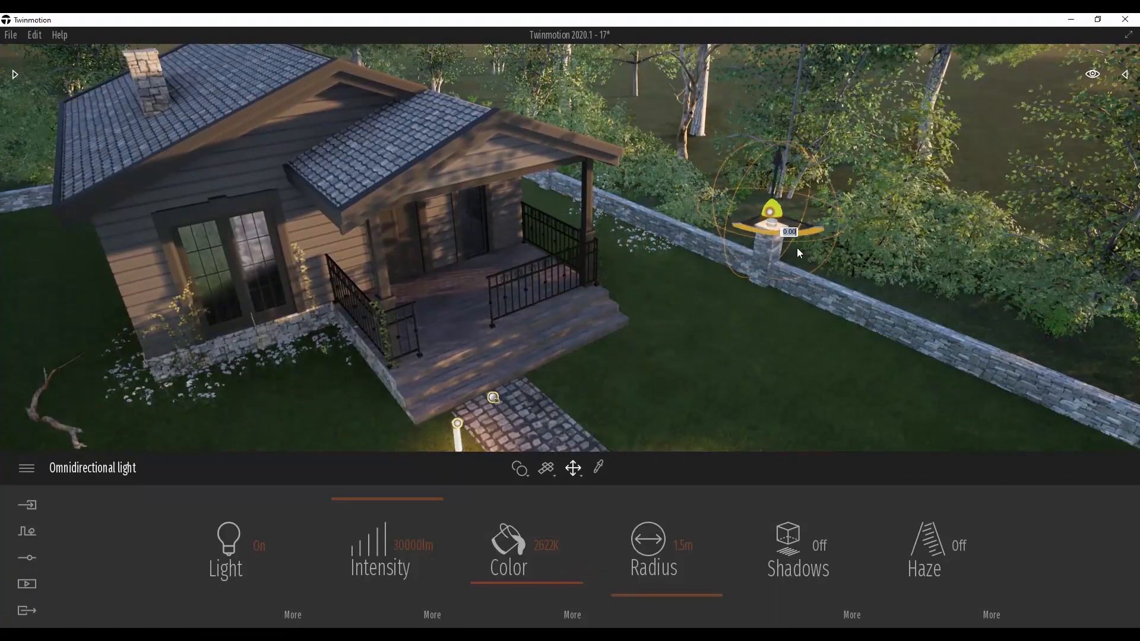
- Set the right wall pillar light's radius to 3 m and its intensity to 90000 lm
{"action": "right_click_drag", "start_coordinate": [797, 247], "coordinate": [650, 207]}
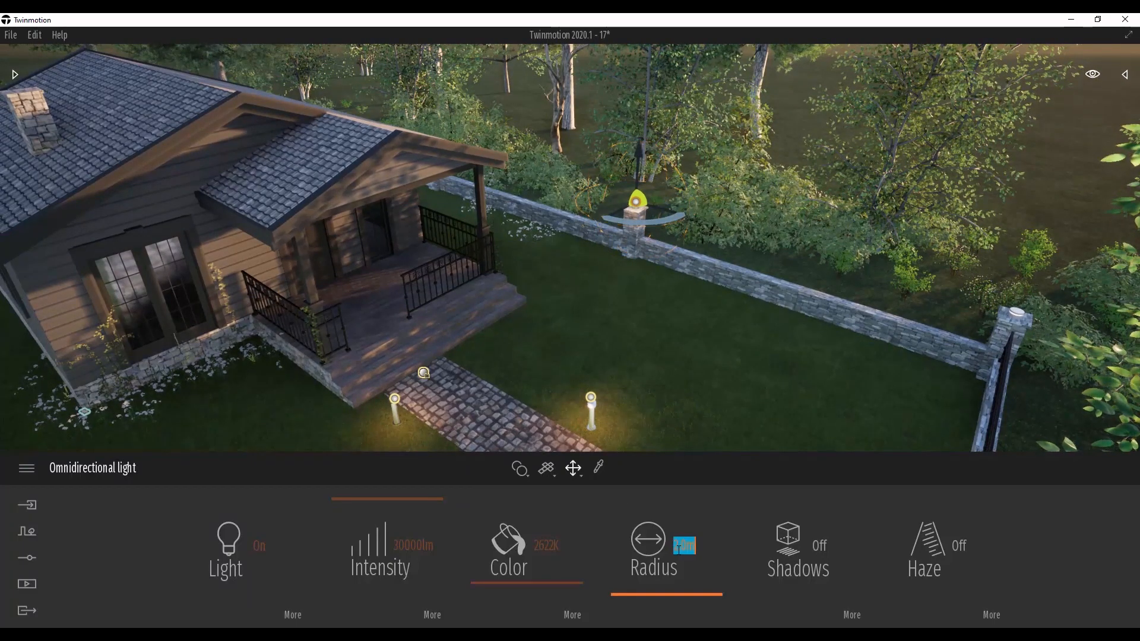
{"action": "type", "text": "3"}
{"action": "key", "text": "Return"}
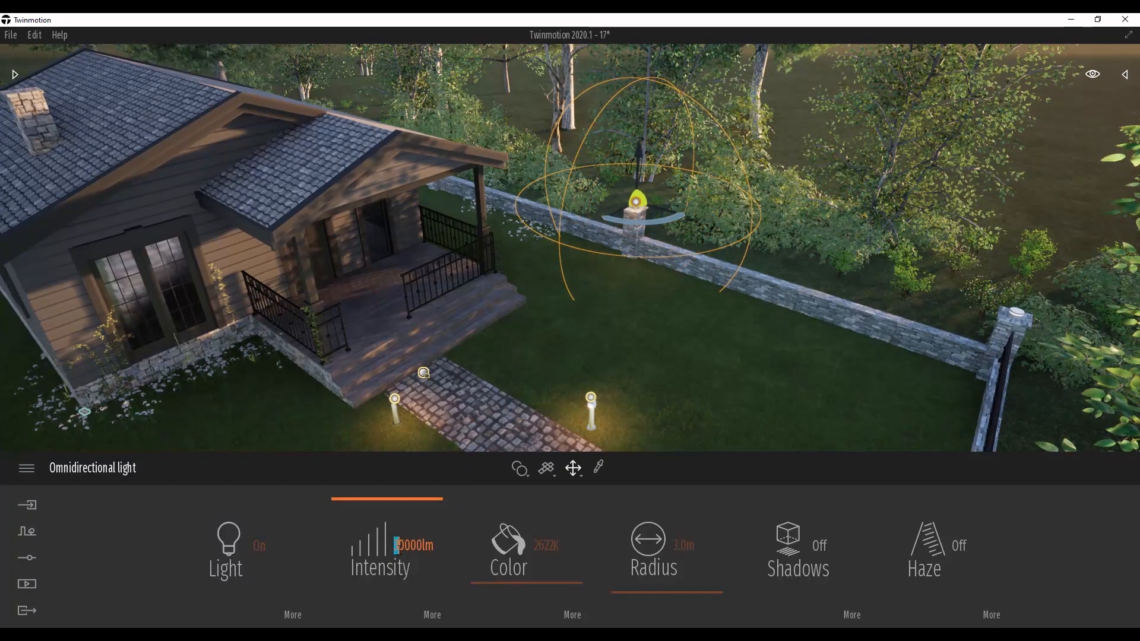
- Copy the omnidirectional light from the right wall's middle pillar to the front corner pillar of the fence
{"action": "scroll", "coordinate": [546, 250], "scroll_direction": "down", "scroll_amount": 3}
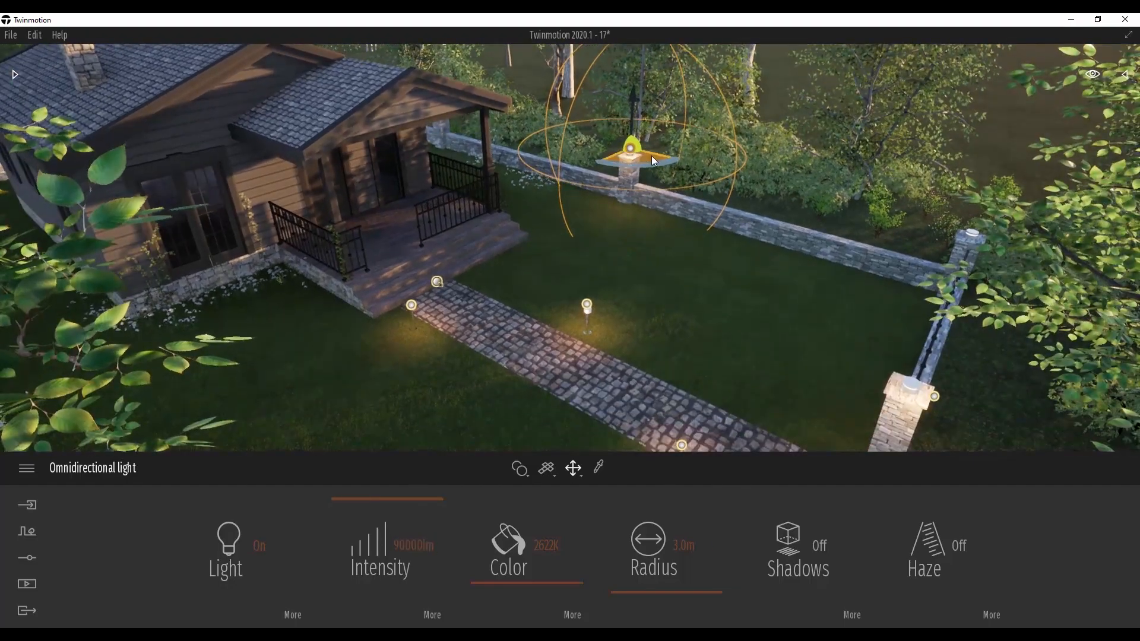
{"action": "left_click_drag", "start_coordinate": [651, 156], "coordinate": [1019, 238], "text": "shift"}
{"action": "left_click", "coordinate": [537, 408]}
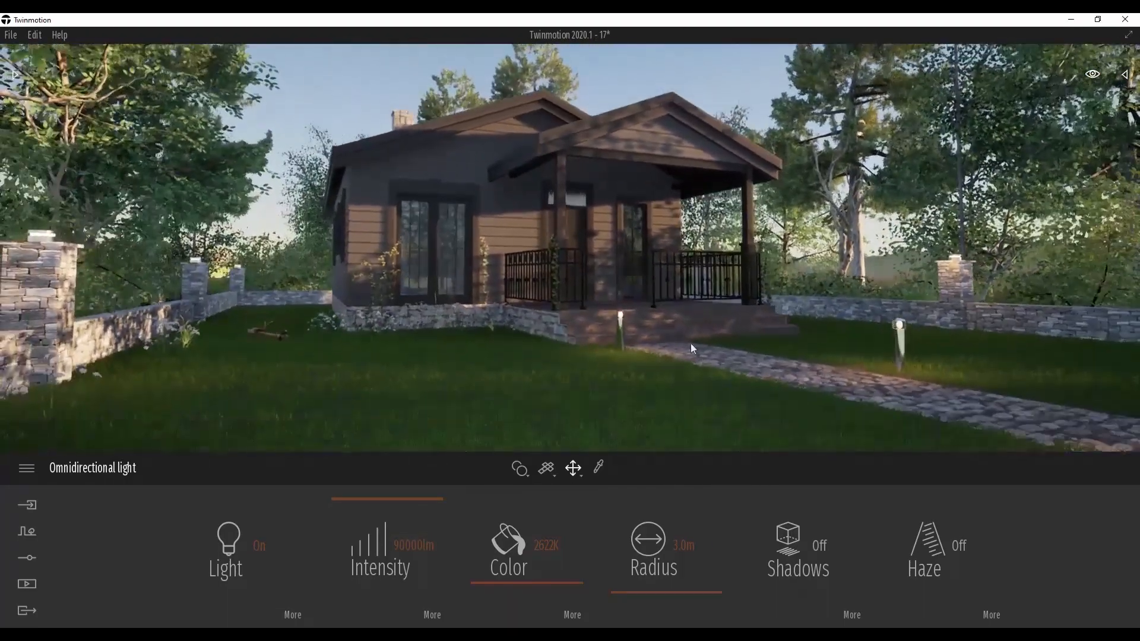
- Turn on shadows for the selected omnidirectional light
{"action": "left_click", "coordinate": [818, 550]}
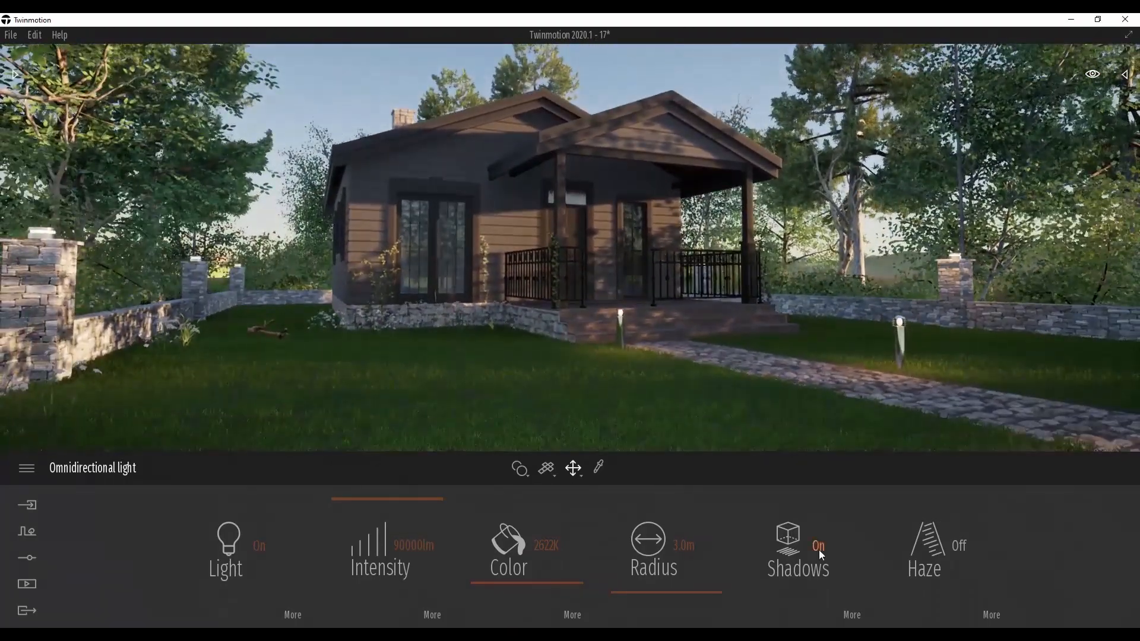
{"action": "left_click", "coordinate": [819, 552]}
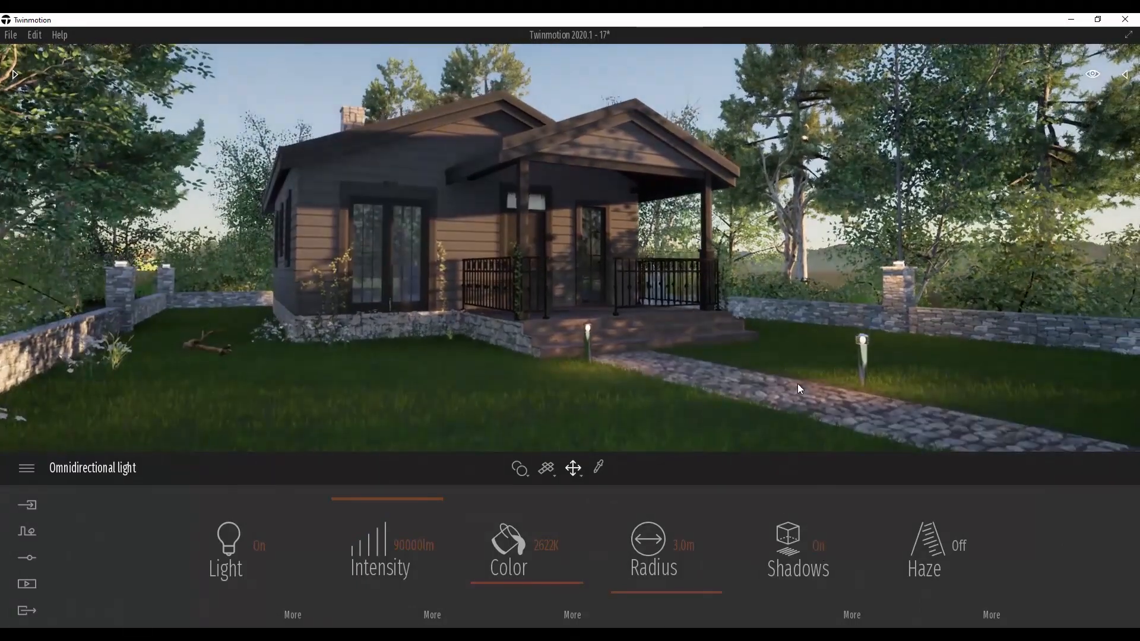
{"action": "right_click_drag", "start_coordinate": [797, 383], "coordinate": [797, 383]}
{"action": "key", "text": "d"}
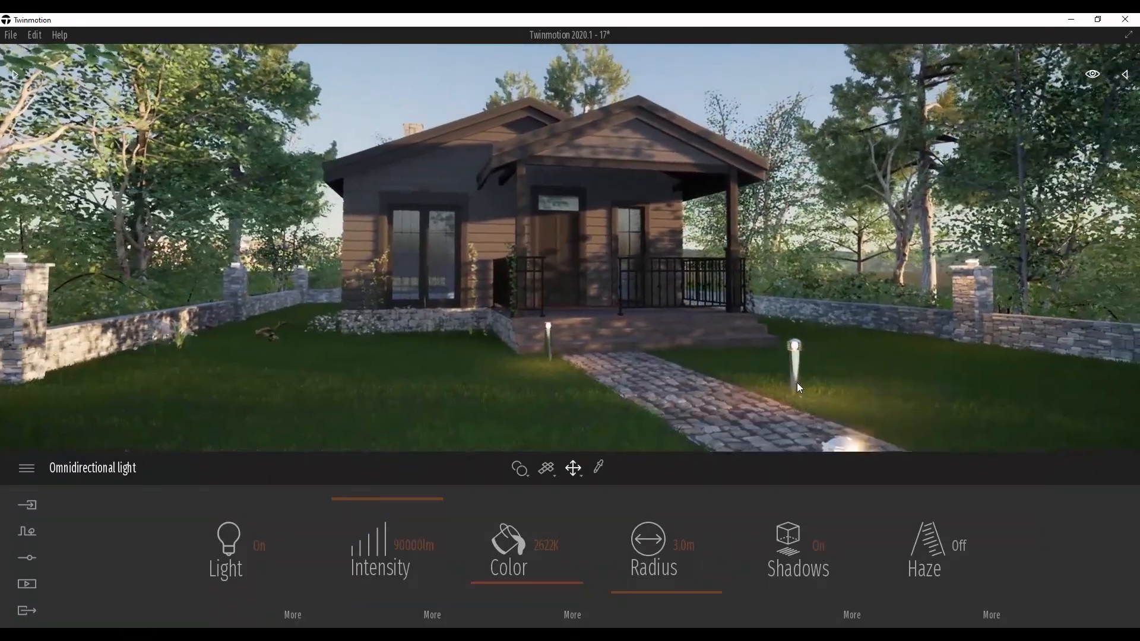
- Set the porch's sphere reflection probe brightness to 2.00 and update the probe
{"action": "left_click", "coordinate": [585, 292]}
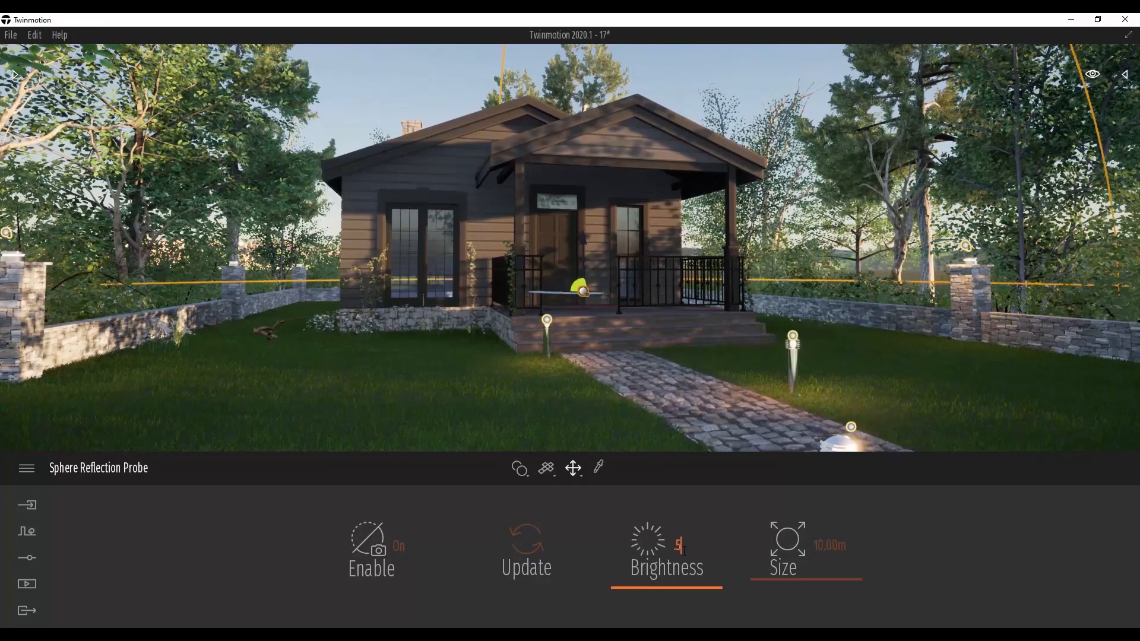
{"action": "type", "text": "2"}
{"action": "key", "text": "Return"}
{"action": "left_click", "coordinate": [525, 555]}
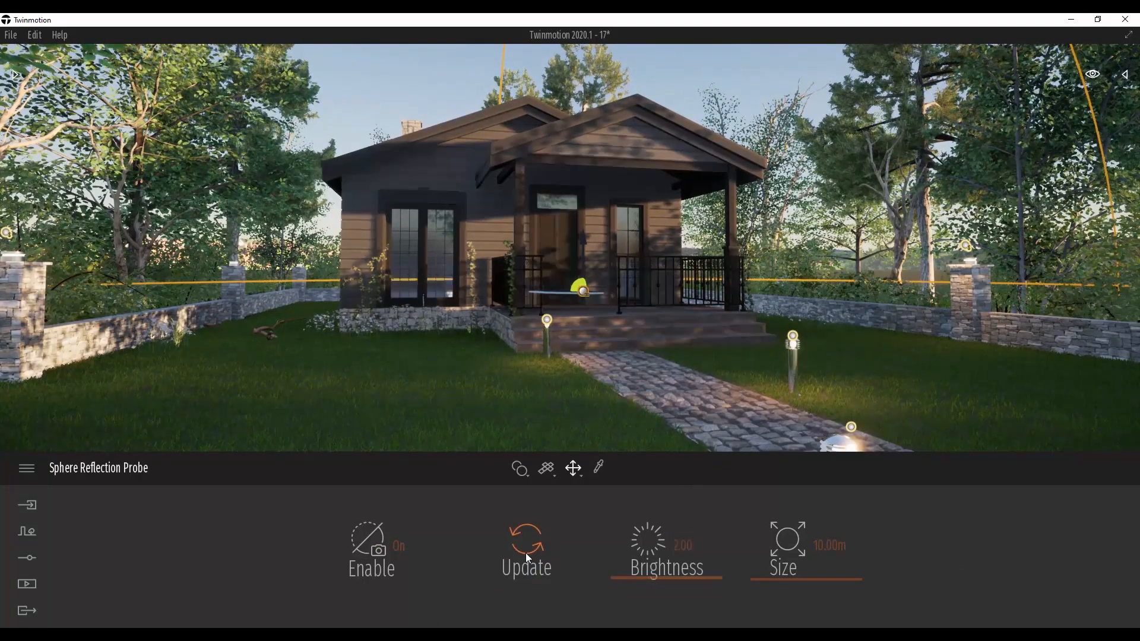
{"action": "left_click", "coordinate": [731, 72]}
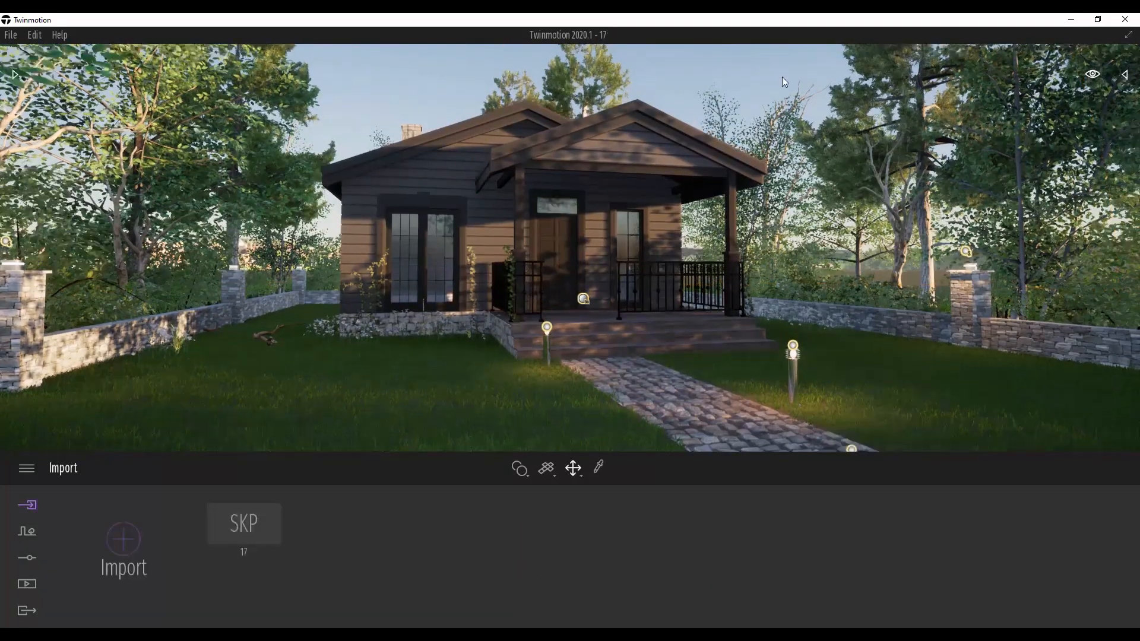
- Set the lighting's shadow bias to 0.25
{"action": "left_click", "coordinate": [28, 533]}
{"action": "left_click", "coordinate": [28, 557]}
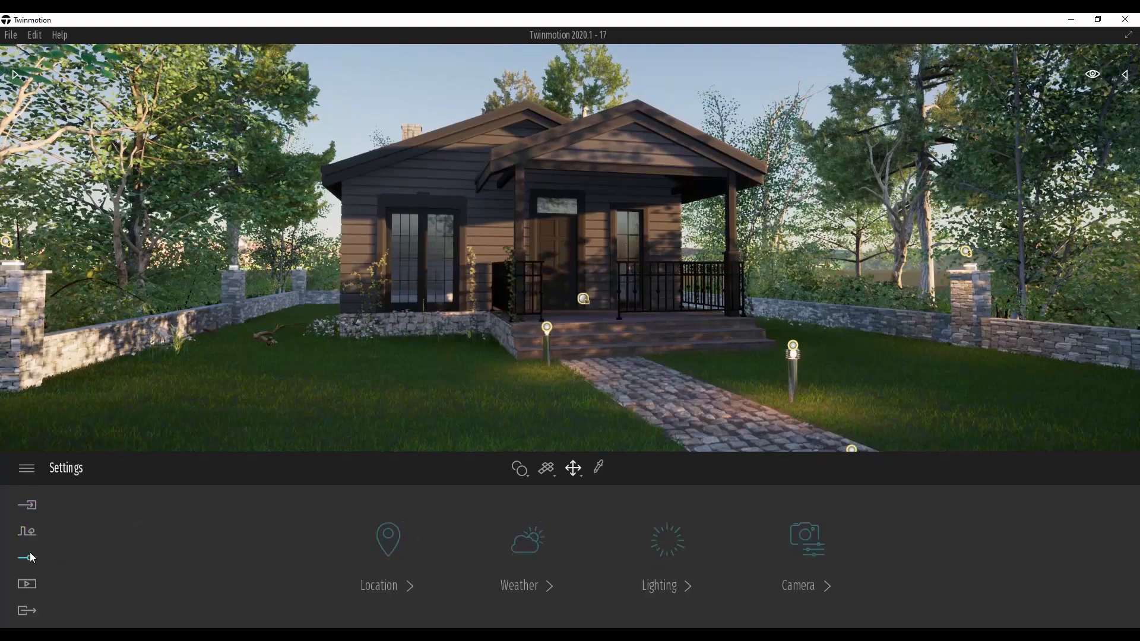
{"action": "left_click", "coordinate": [658, 541]}
{"action": "left_click", "coordinate": [776, 617]}
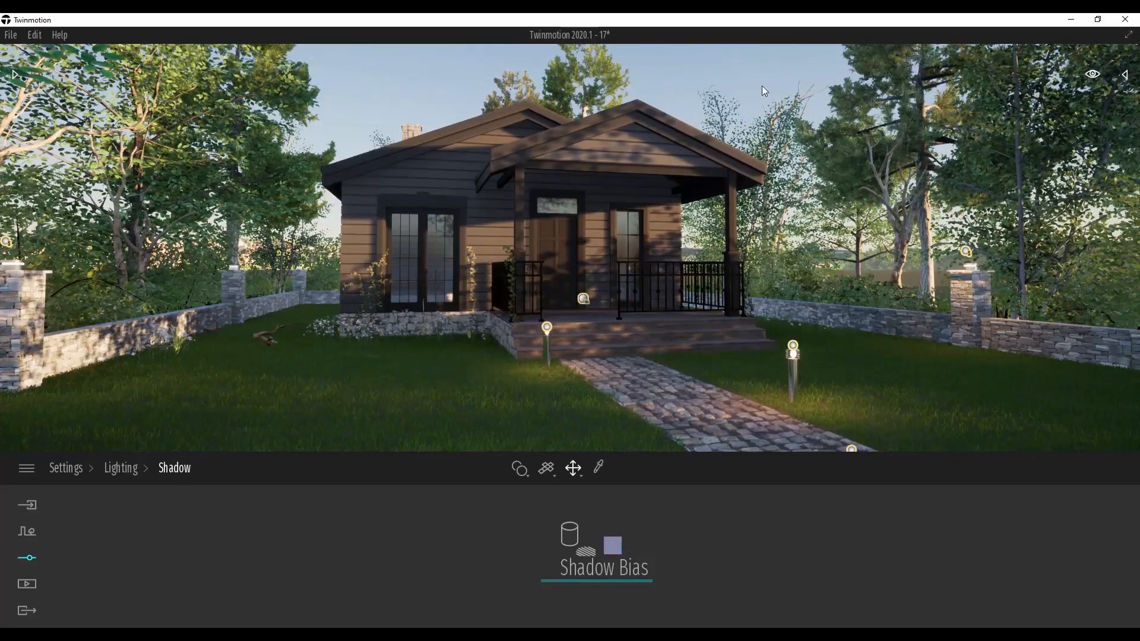
- Remove the surrounding landscape and the painted trees and vegetation from around the property
{"action": "key", "text": "s"}
{"action": "right_click_drag", "start_coordinate": [757, 139], "coordinate": [753, 147]}
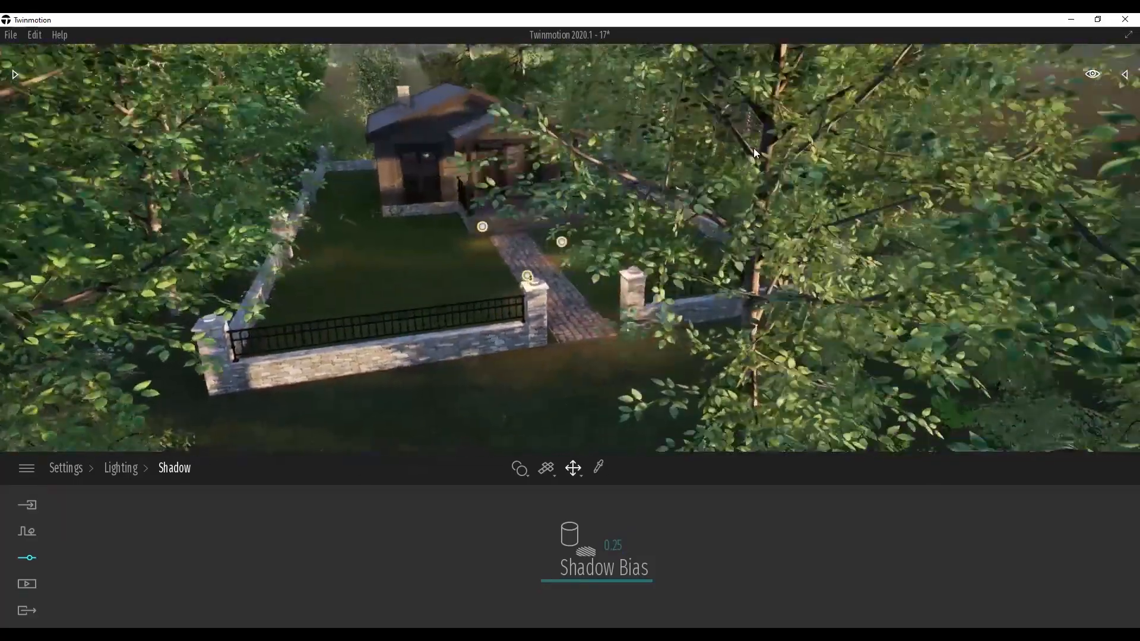
{"action": "right_click_drag", "start_coordinate": [583, 387], "coordinate": [592, 362]}
{"action": "key", "text": "s"}
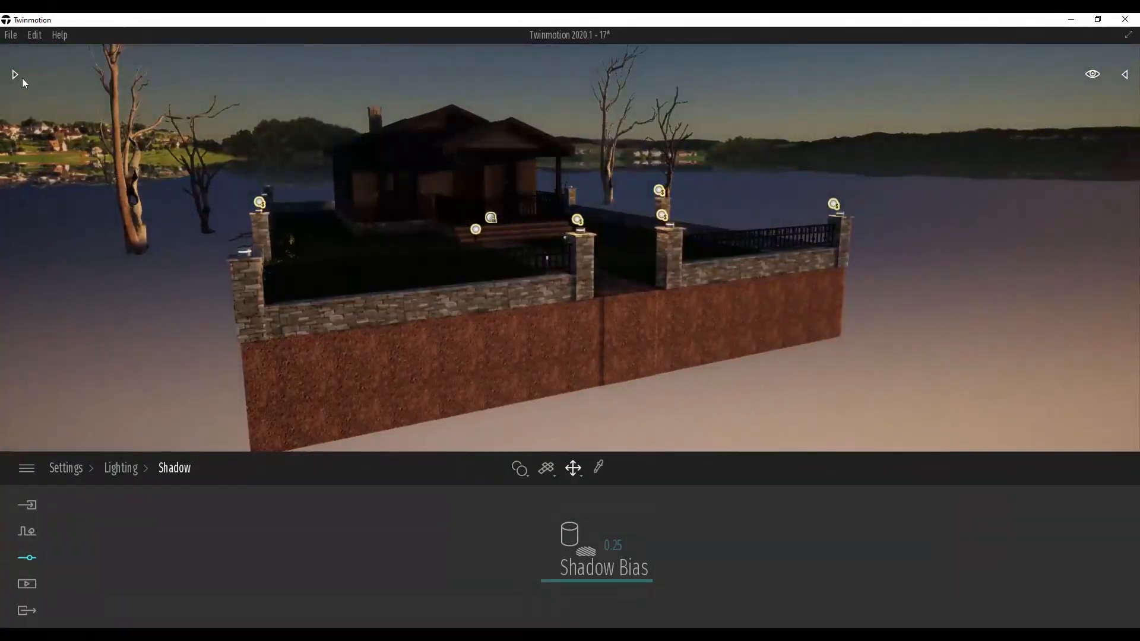
- Add the Flat landscape from the vegetation and landscape library around the house
{"action": "left_click", "coordinate": [15, 75]}
{"action": "left_click", "coordinate": [18, 93]}
{"action": "left_click", "coordinate": [166, 132]}
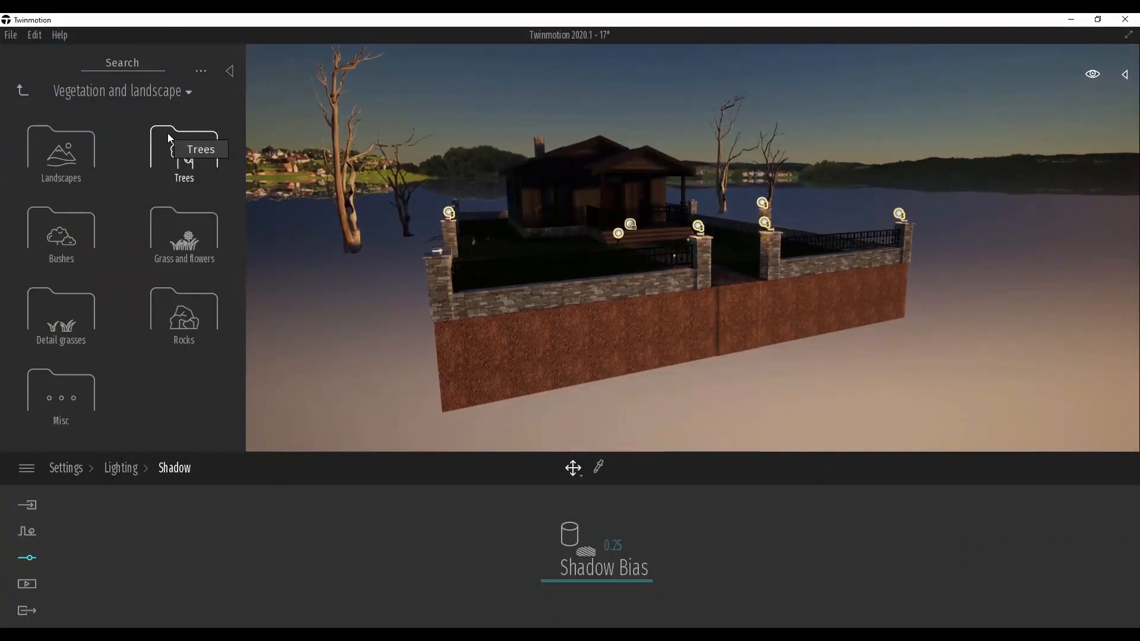
{"action": "left_click", "coordinate": [34, 158]}
{"action": "left_click_drag", "start_coordinate": [33, 158], "coordinate": [291, 315]}
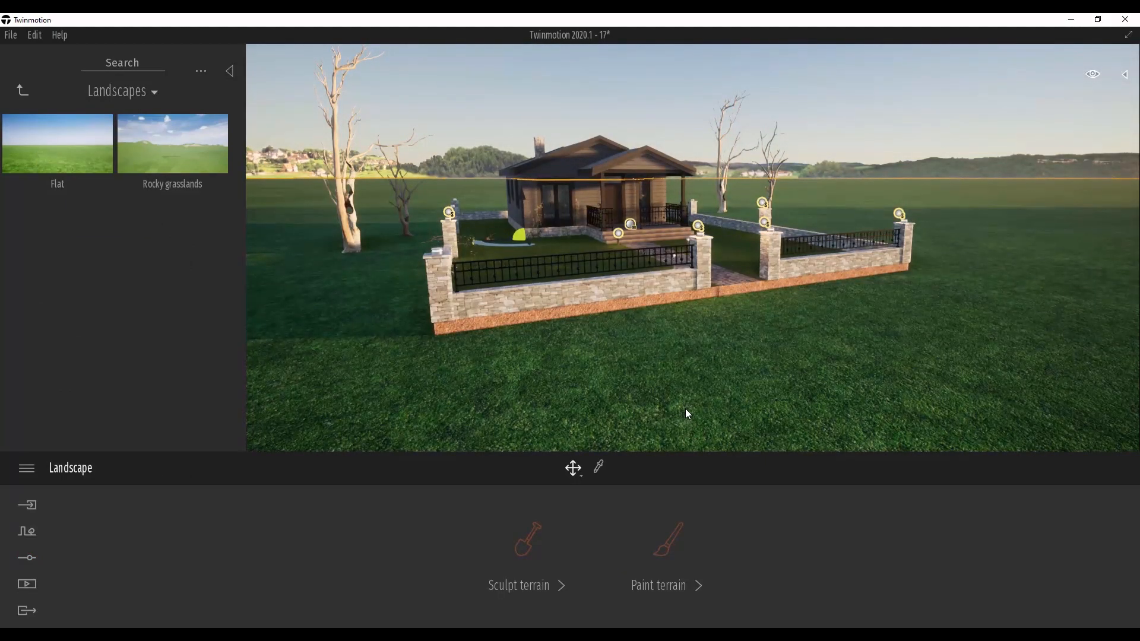
- Raise the flat landscape to the foot of the stone boundary wall so it covers the exposed earth base
{"action": "middle_click_drag", "start_coordinate": [685, 408], "coordinate": [685, 408], "text": "shift"}
{"action": "key", "text": "w"}
{"action": "right_click_drag", "start_coordinate": [685, 408], "coordinate": [685, 409]}
{"action": "key", "text": "s"}
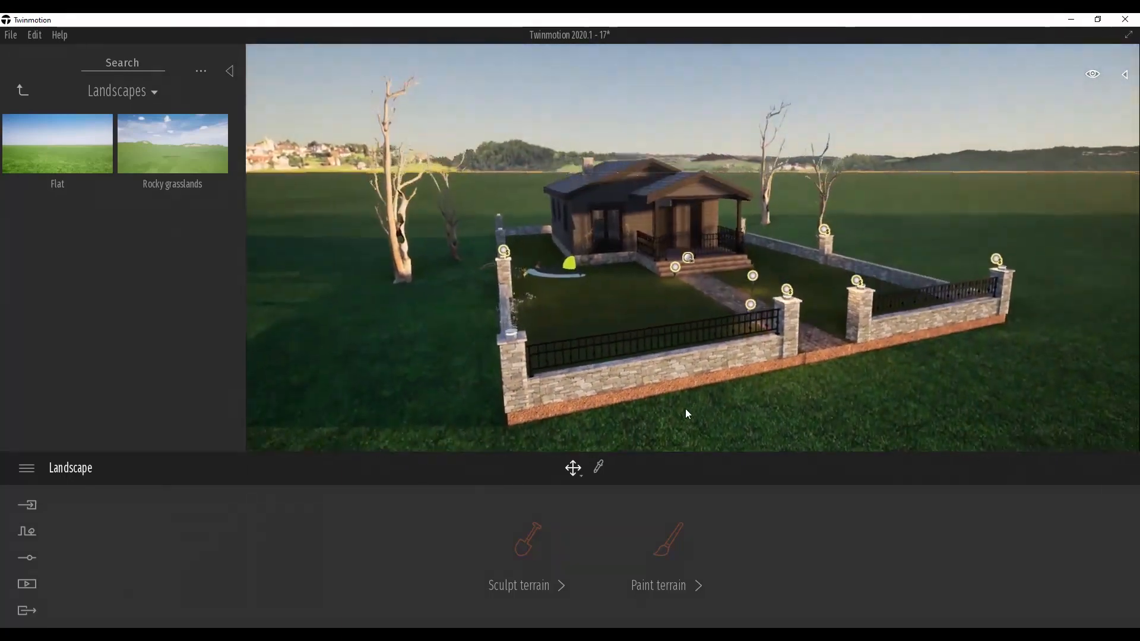
{"action": "key", "text": "w"}
{"action": "key", "text": "d"}
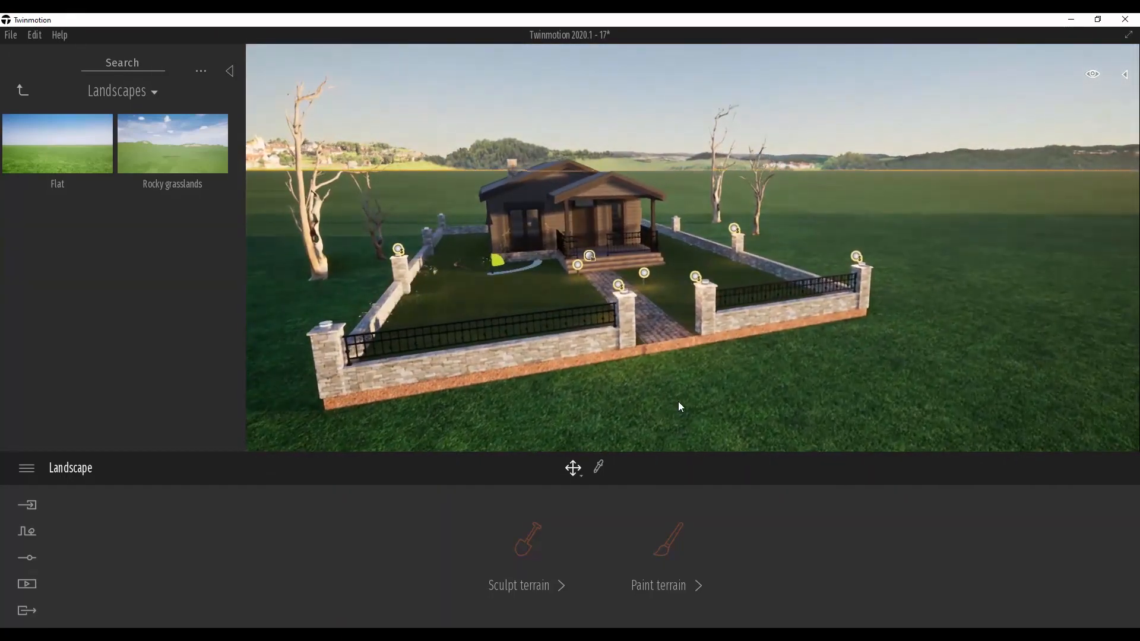
{"action": "left_click_drag", "start_coordinate": [489, 218], "coordinate": [488, 213]}
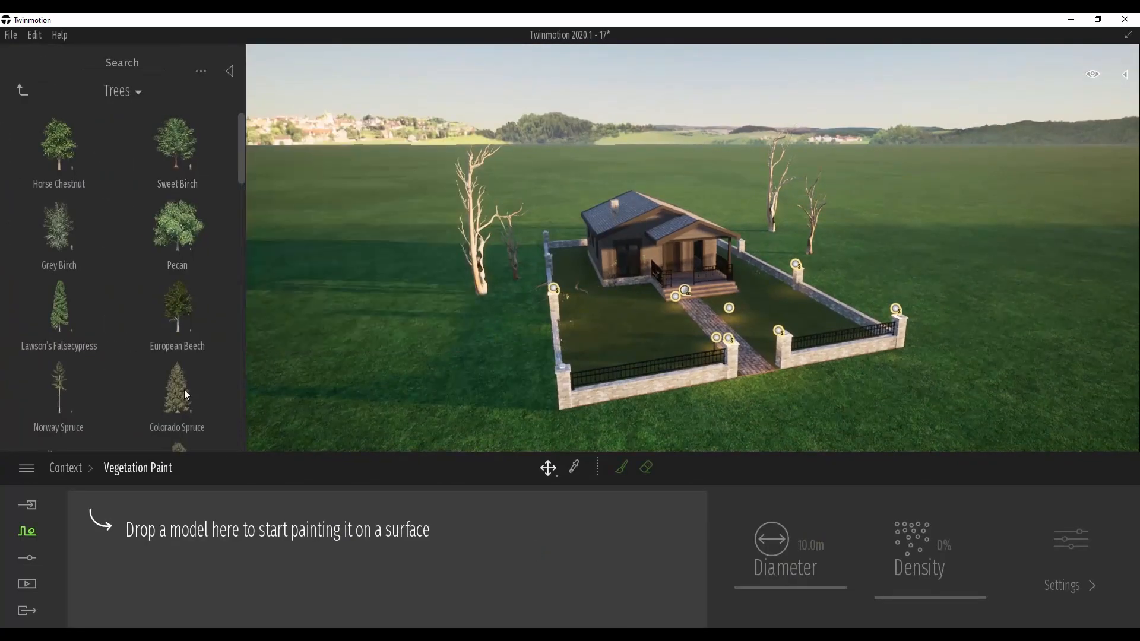
- Add Colorado Spruce, English Yew, Olive and Cork Oak from the tree library to the vegetation paint palette
{"action": "left_click_drag", "start_coordinate": [187, 395], "coordinate": [185, 541]}
{"action": "scroll", "coordinate": [158, 379], "scroll_direction": "down", "scroll_amount": 6}
{"action": "left_click_drag", "start_coordinate": [183, 279], "coordinate": [246, 552]}
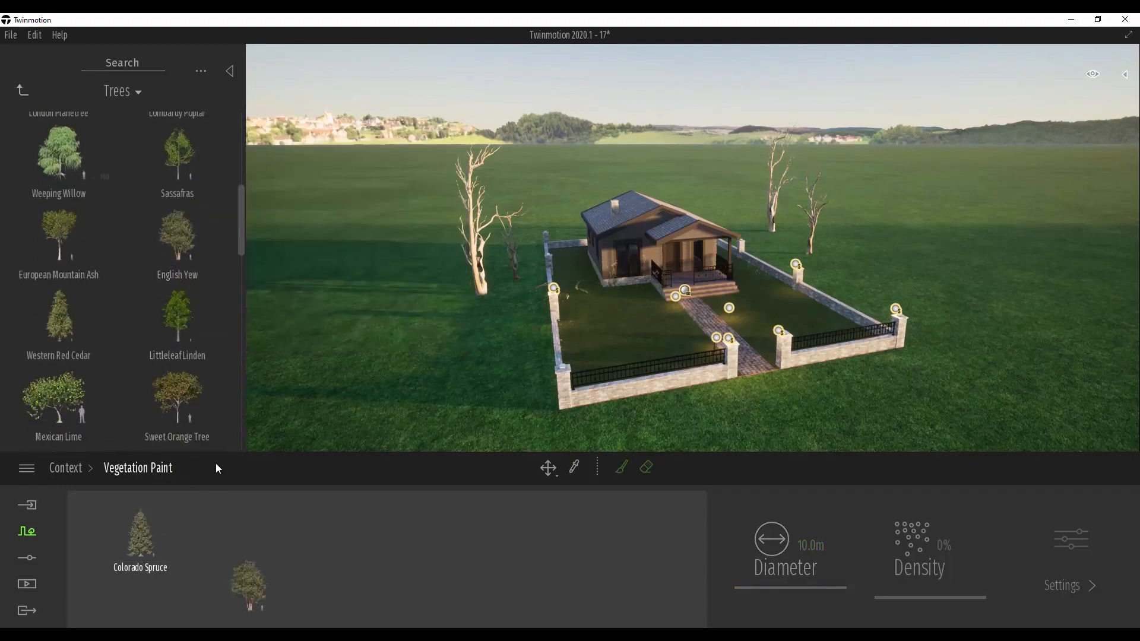
{"action": "scroll", "coordinate": [173, 383], "scroll_direction": "down", "scroll_amount": 8}
{"action": "left_click_drag", "start_coordinate": [76, 335], "coordinate": [371, 537]}
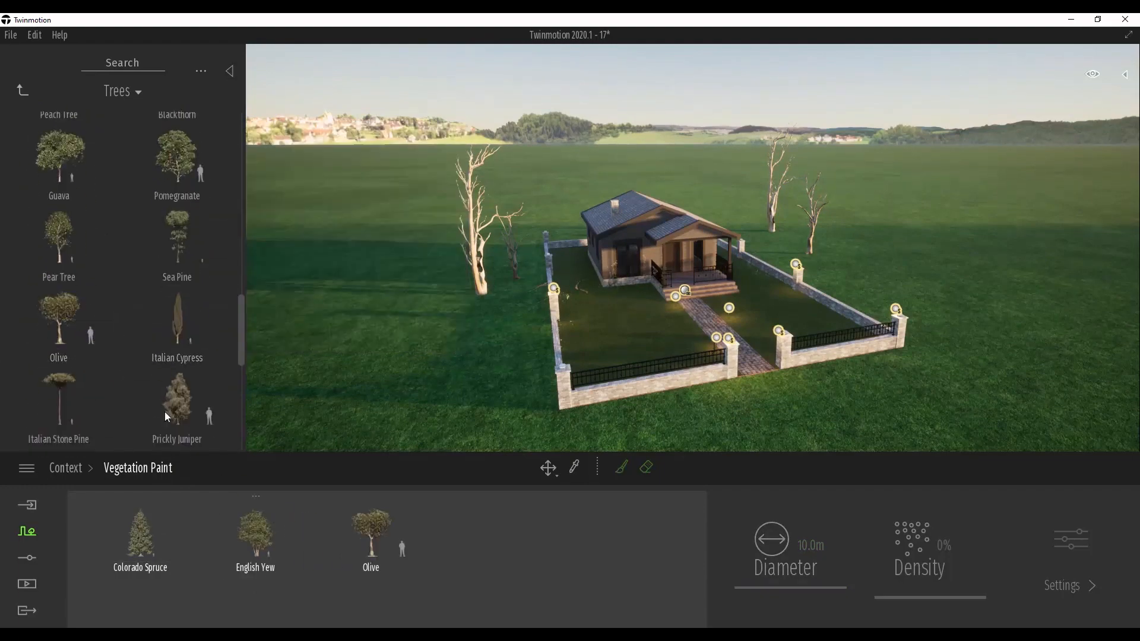
{"action": "scroll", "coordinate": [156, 373], "scroll_direction": "down", "scroll_amount": 5}
{"action": "left_click_drag", "start_coordinate": [241, 324], "coordinate": [244, 373]}
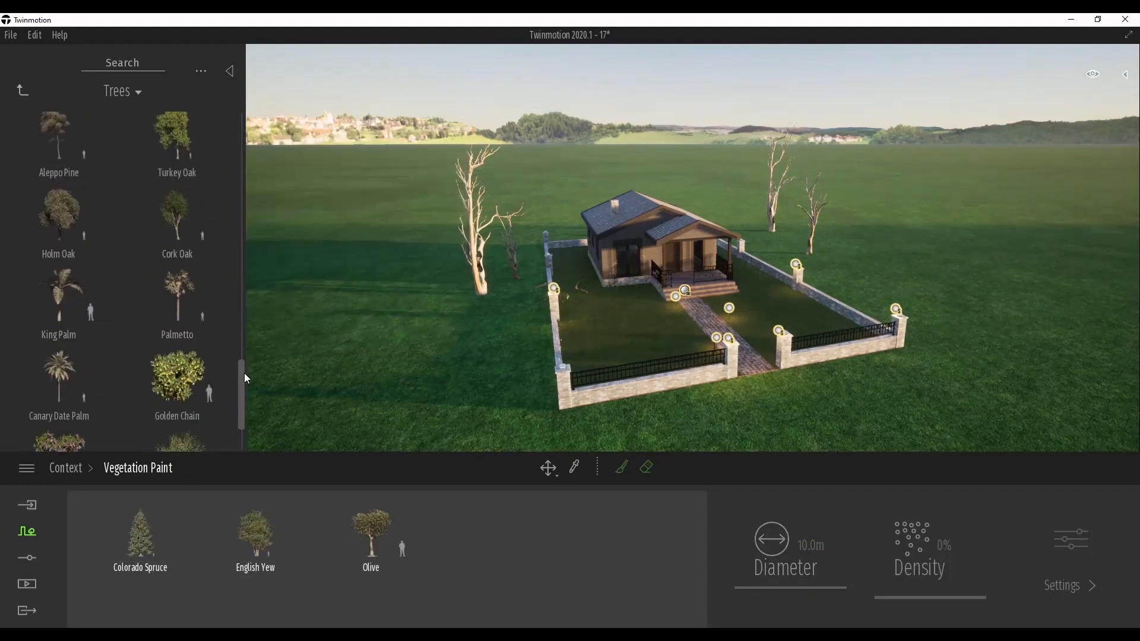
{"action": "mouse_move", "coordinate": [177, 213]}
{"action": "left_mouse_down"}
{"action": "mouse_move", "coordinate": [361, 470]}
{"action": "mouse_move", "coordinate": [484, 538]}
{"action": "left_mouse_up"}
- Add Bush base 1, a second base bush and the RosaCanina 1, 3 and 2 bushes to the vegetation paint palette
{"action": "left_click", "coordinate": [22, 95]}
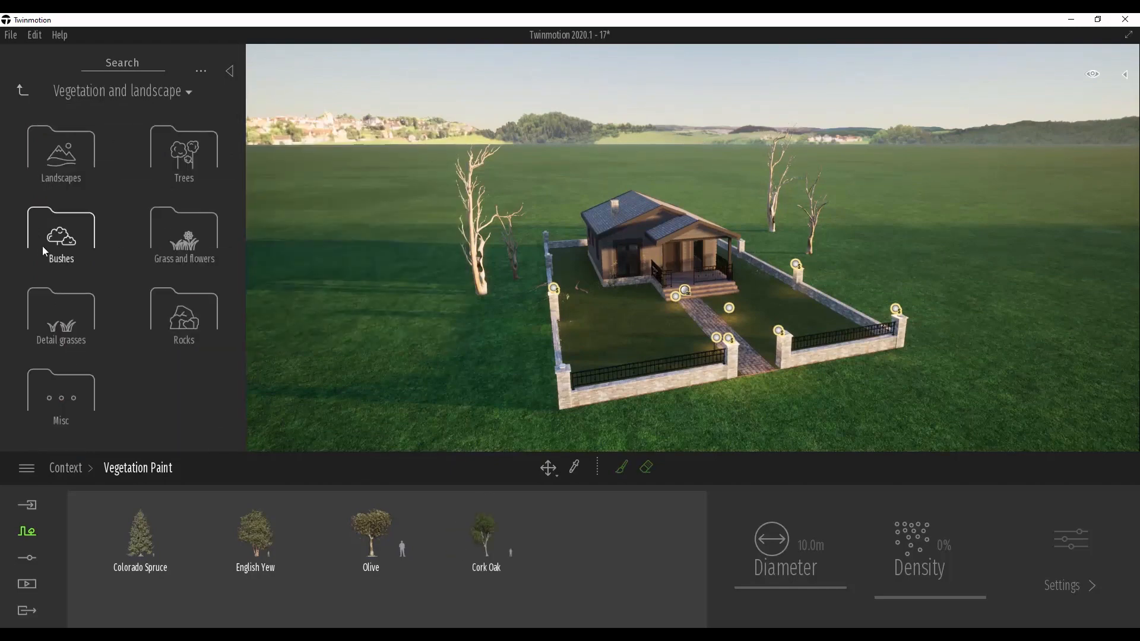
{"action": "left_click", "coordinate": [61, 234]}
{"action": "left_click_drag", "start_coordinate": [57, 145], "coordinate": [192, 561]}
{"action": "scroll", "coordinate": [150, 277], "scroll_direction": "down", "scroll_amount": 10}
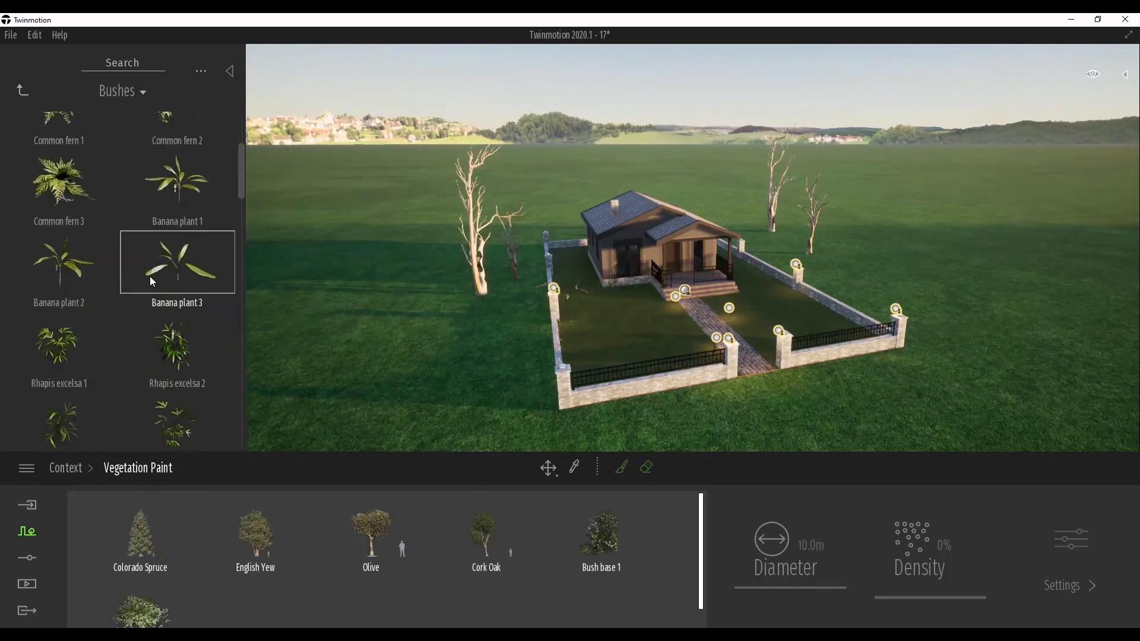
{"action": "left_click_drag", "start_coordinate": [242, 314], "coordinate": [243, 401]}
{"action": "scroll", "coordinate": [183, 296], "scroll_direction": "down", "scroll_amount": 1}
{"action": "left_click_drag", "start_coordinate": [179, 258], "coordinate": [193, 560]}
{"action": "left_click_drag", "start_coordinate": [176, 346], "coordinate": [201, 589]}
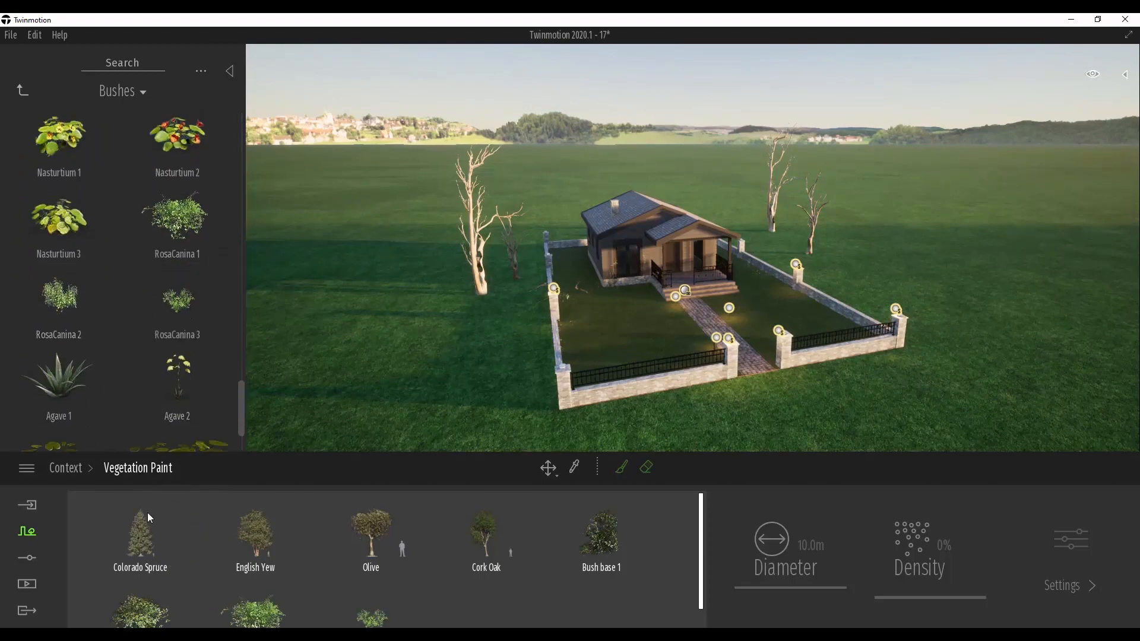
{"action": "left_click_drag", "start_coordinate": [60, 300], "coordinate": [198, 579]}
- Paint all the palette's trees and bushes around the outside of the walled property at 10 m diameter and 30% density
{"action": "left_click", "coordinate": [145, 530]}
{"action": "scroll", "coordinate": [237, 541], "scroll_direction": "down", "scroll_amount": 1}
{"action": "left_click", "coordinate": [506, 575], "text": "shift"}
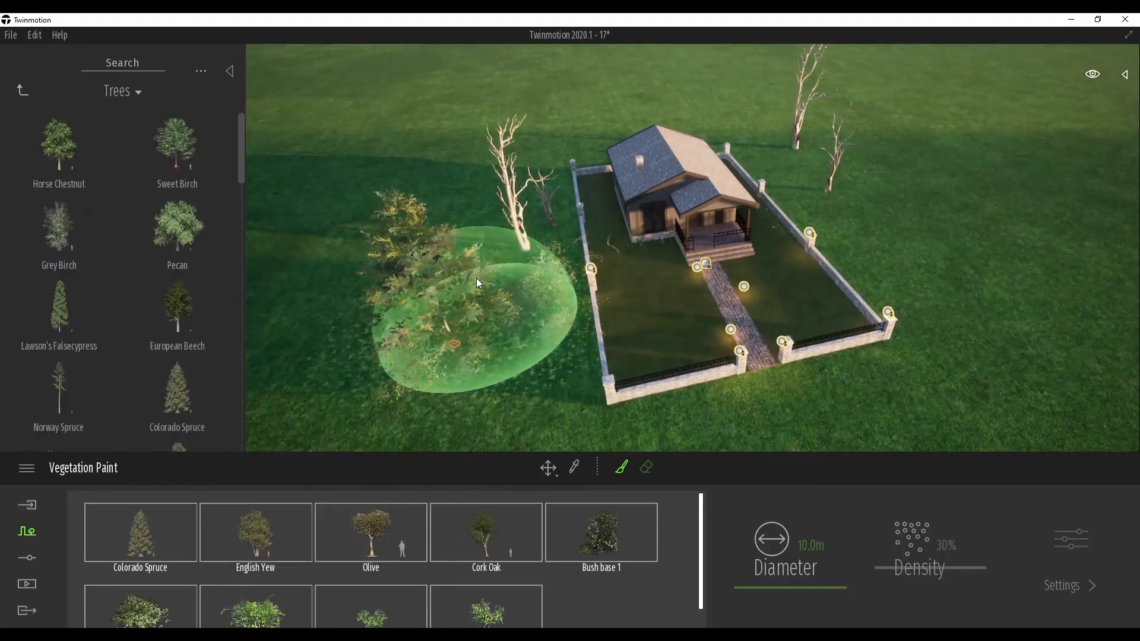
{"action": "mouse_move", "coordinate": [476, 278]}
{"action": "left_mouse_down"}
{"action": "mouse_move", "coordinate": [472, 163]}
{"action": "mouse_move", "coordinate": [510, 159]}
{"action": "mouse_move", "coordinate": [521, 201]}
{"action": "left_mouse_up"}
{"action": "key", "text": "w"}
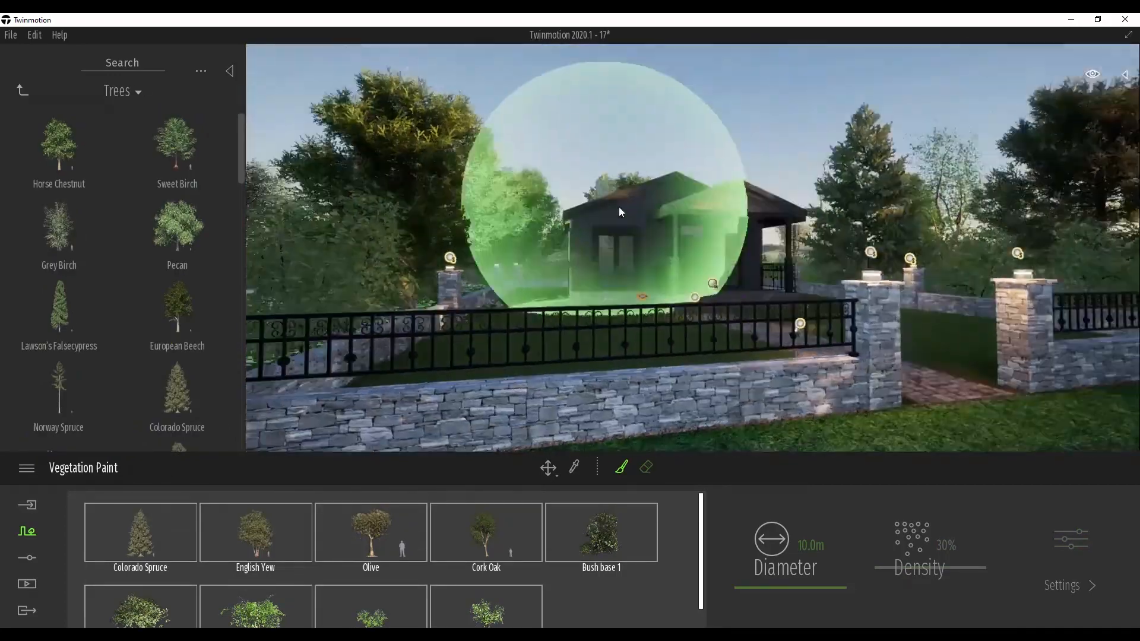
{"action": "key", "text": "d"}
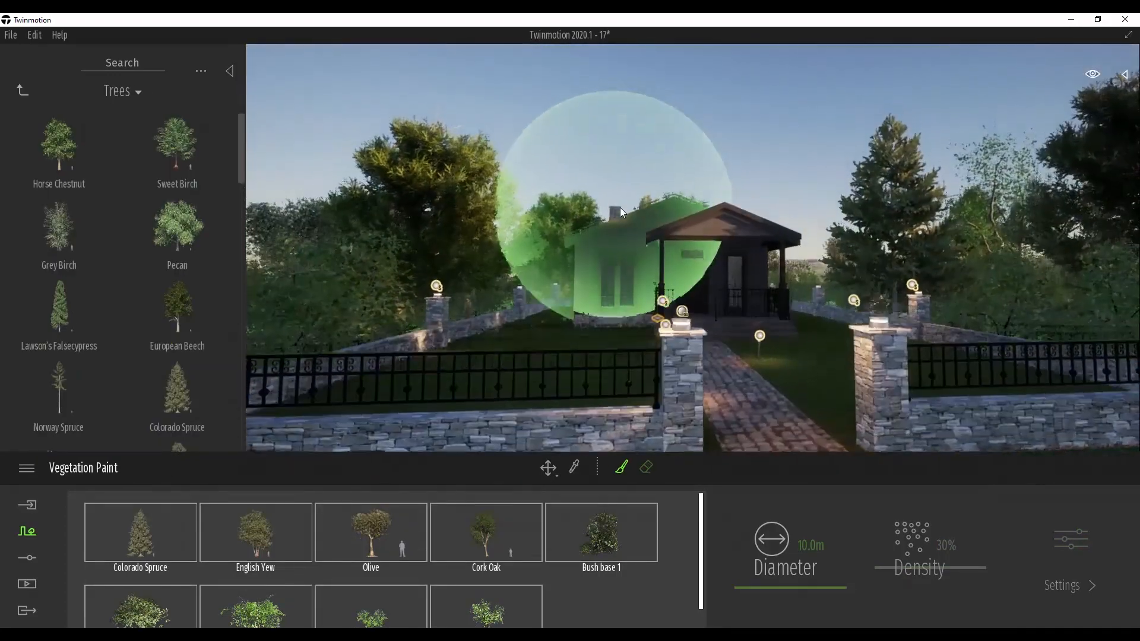
{"action": "left_click", "coordinate": [165, 536]}
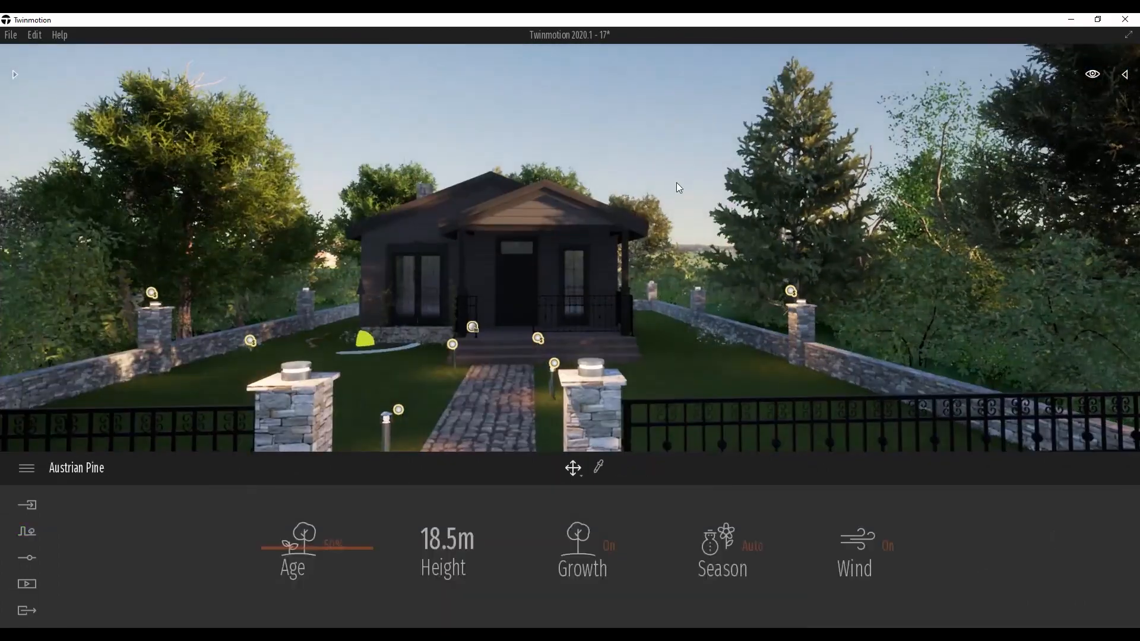
- Paint a patch of Grassy ground on the terrain at the gate end of the brick path
{"action": "key", "text": "s"}
{"action": "key", "text": "a"}
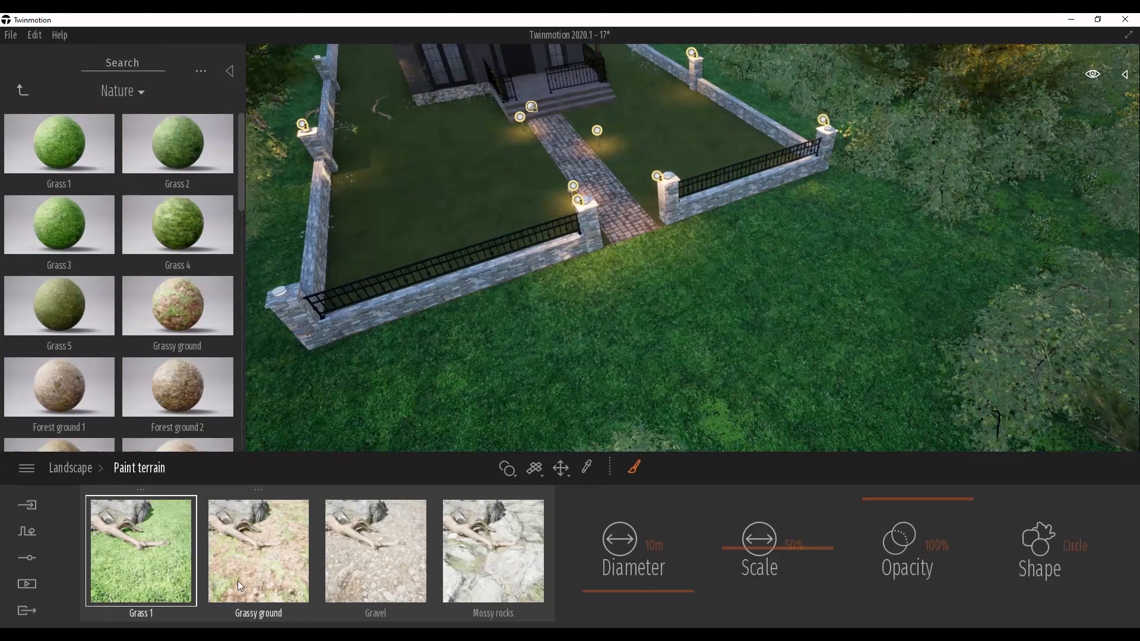
{"action": "left_click", "coordinate": [240, 585]}
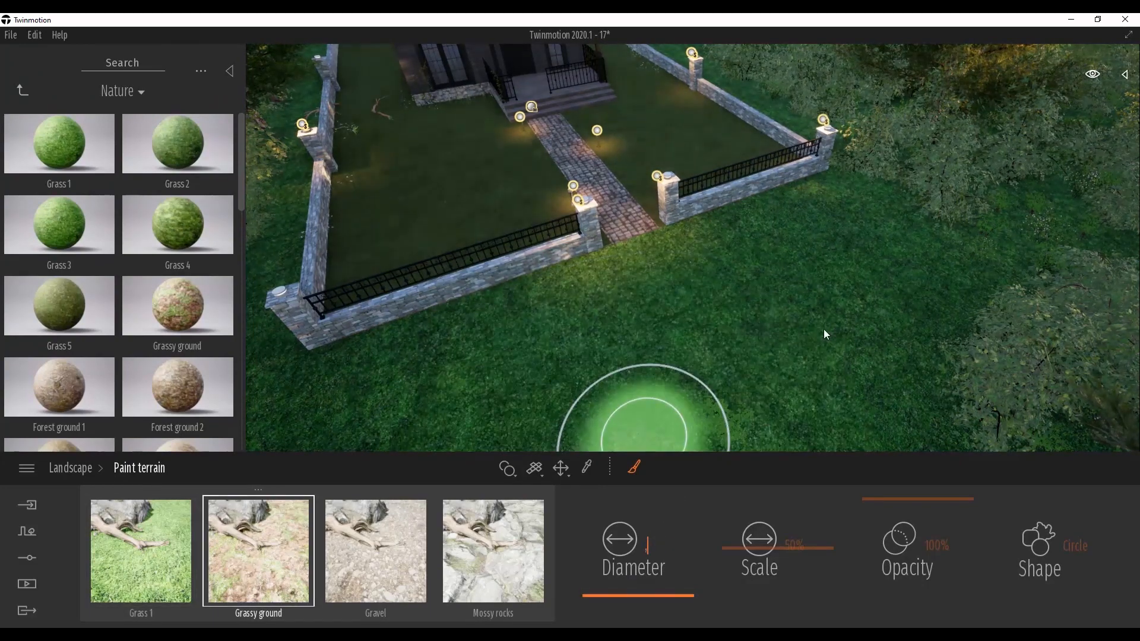
{"action": "left_click", "coordinate": [643, 237]}
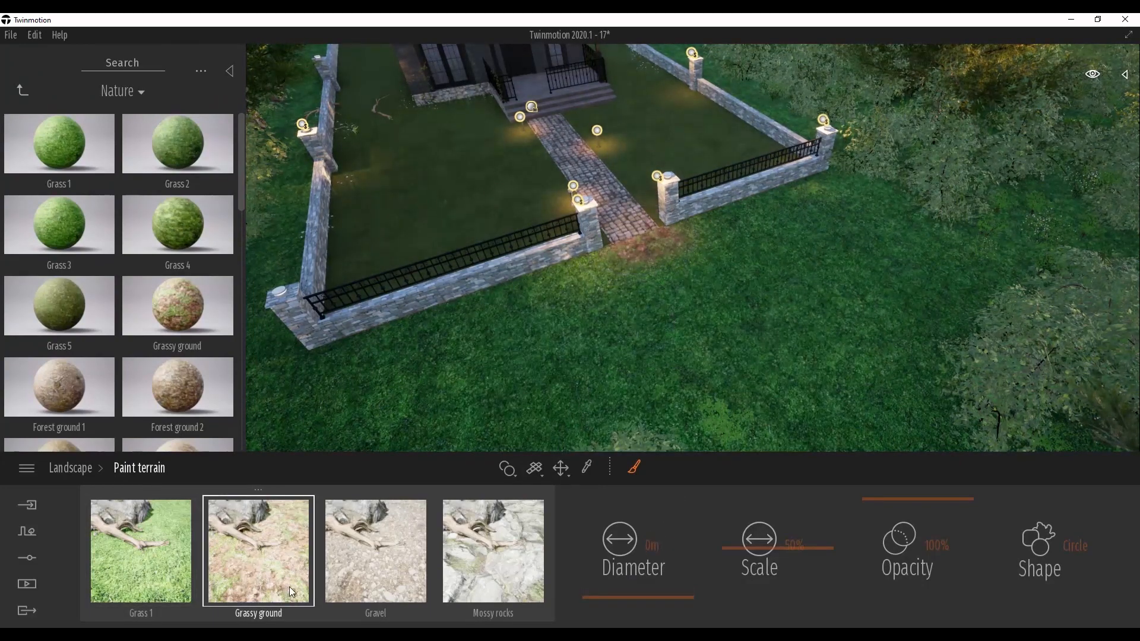
- Paint a Gravel track outward from the gate with a 3 m brush diameter and 60% scale
{"action": "left_click", "coordinate": [376, 551]}
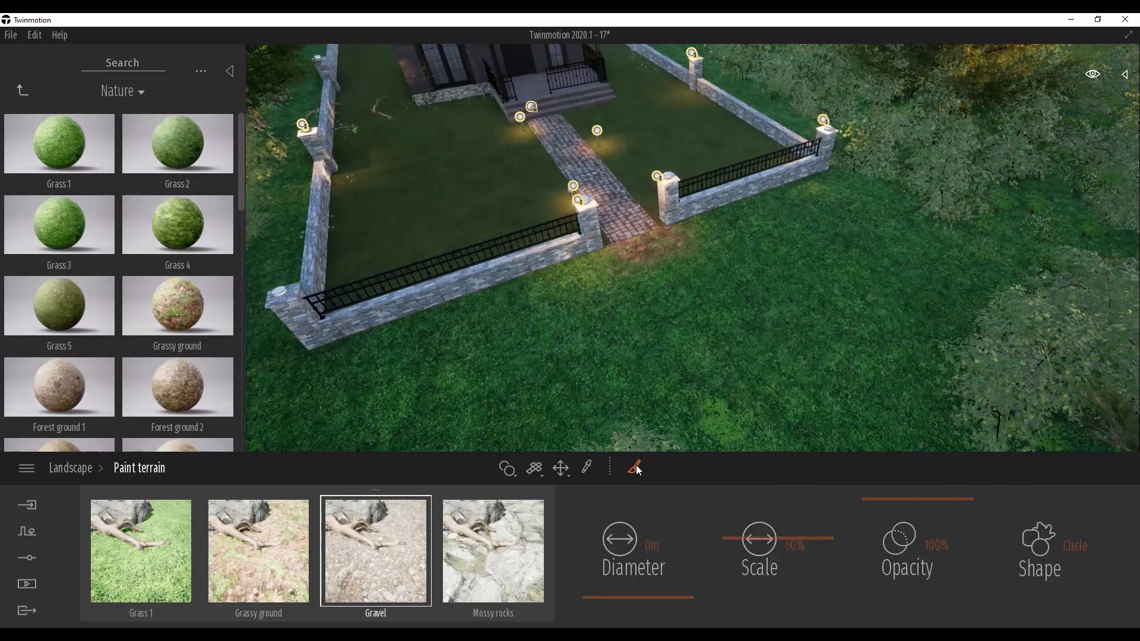
{"action": "scroll", "coordinate": [641, 345], "scroll_direction": "down", "scroll_amount": 5}
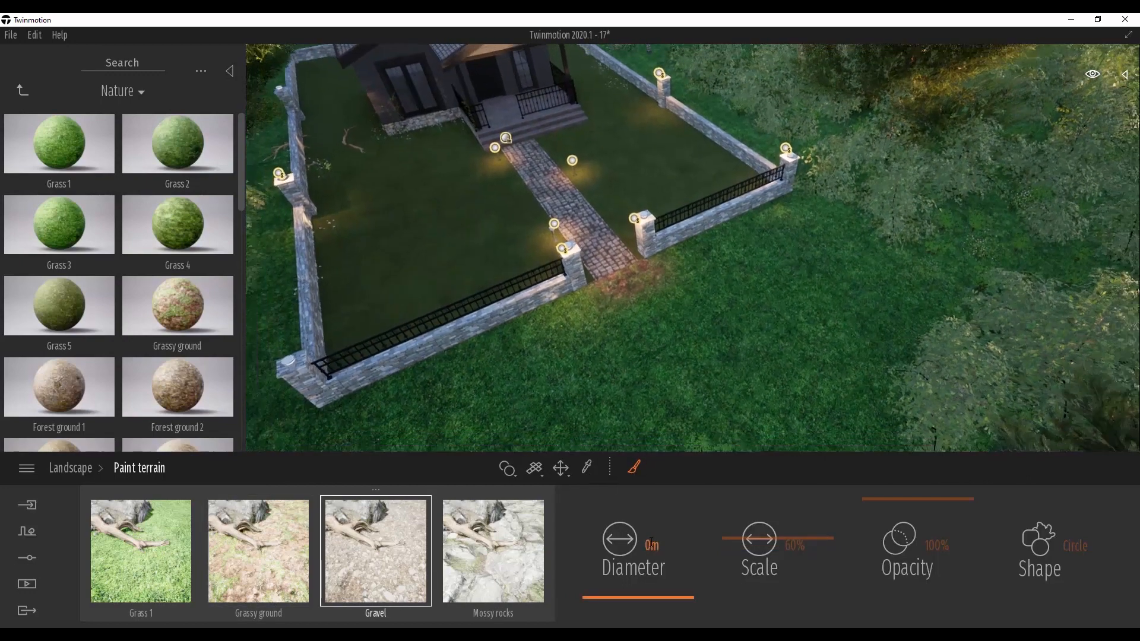
{"action": "left_click", "coordinate": [652, 546]}
{"action": "type", "text": "3"}
{"action": "key", "text": "Return"}
{"action": "left_click_drag", "start_coordinate": [621, 284], "coordinate": [668, 394]}
{"action": "mouse_move", "coordinate": [667, 393]}
{"action": "right_mouse_down"}
{"action": "mouse_move", "coordinate": [656, 383]}
{"action": "mouse_move", "coordinate": [675, 352]}
{"action": "right_mouse_up"}
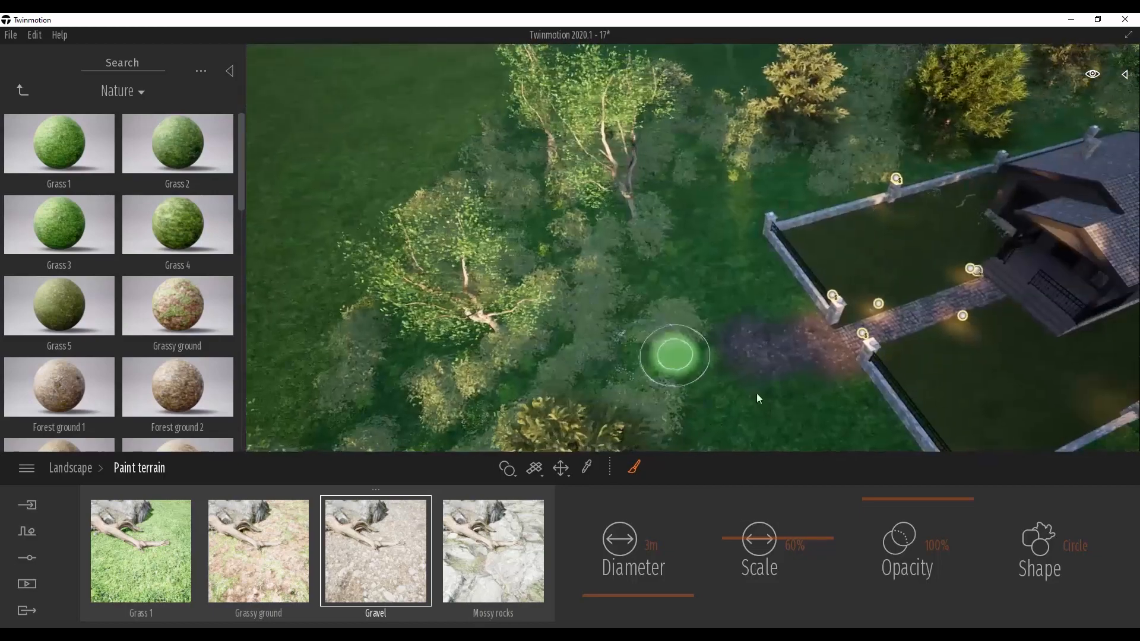
{"action": "mouse_move", "coordinate": [758, 355]}
{"action": "left_mouse_down"}
{"action": "mouse_move", "coordinate": [570, 318]}
{"action": "mouse_move", "coordinate": [469, 264]}
{"action": "left_mouse_up"}
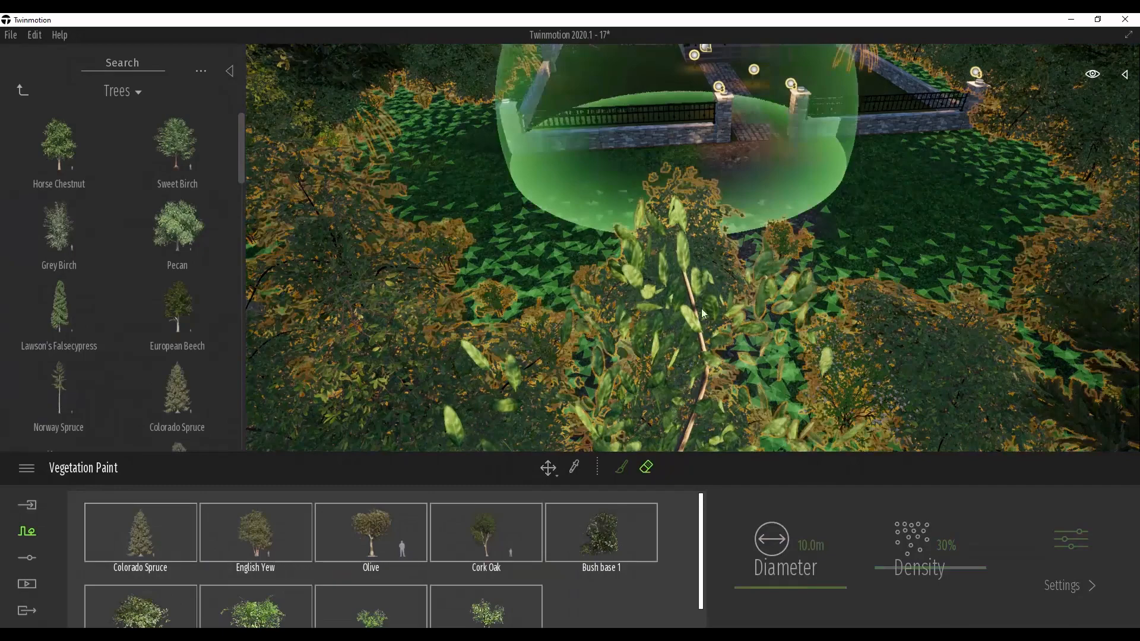
- Create a still image of the house and reframe the camera on an angled view of the front wall and gate
{"action": "scroll", "coordinate": [701, 312], "scroll_direction": "up", "scroll_amount": 5}
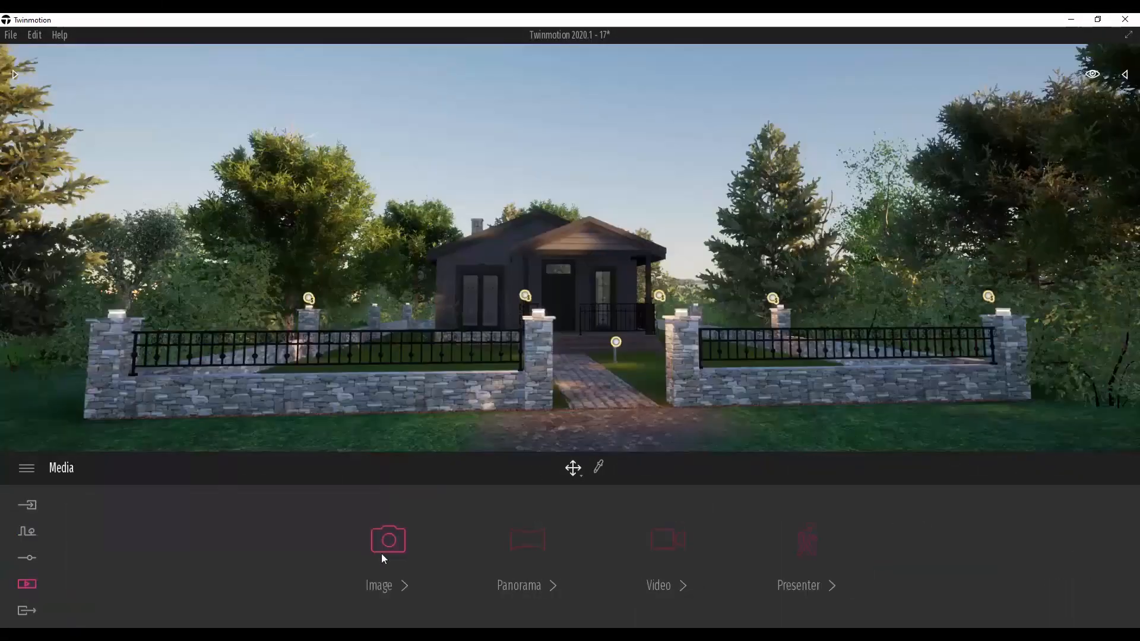
{"action": "left_click", "coordinate": [384, 544]}
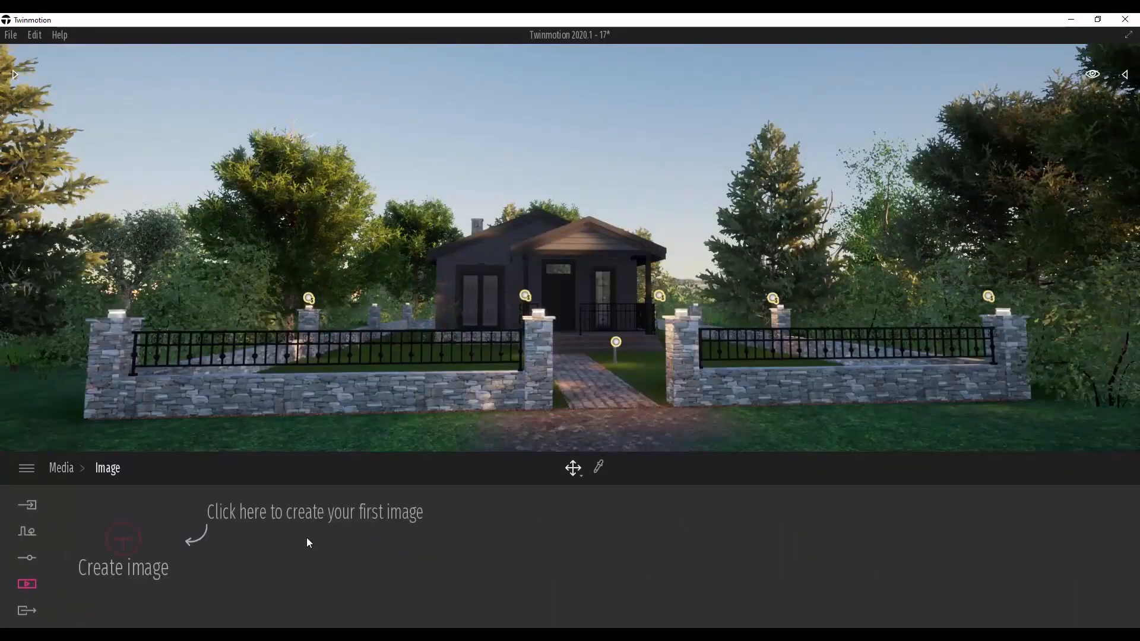
{"action": "left_click", "coordinate": [124, 539]}
{"action": "key", "text": "a"}
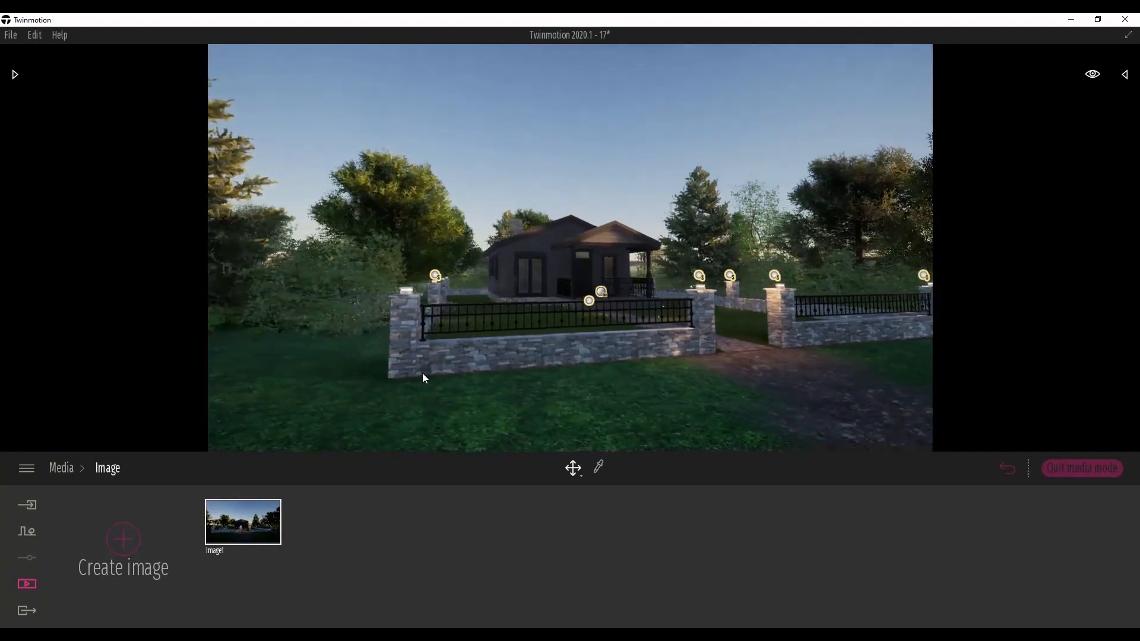
{"action": "mouse_move", "coordinate": [422, 378]}
{"action": "right_mouse_down"}
{"action": "mouse_move", "coordinate": [411, 377]}
{"action": "mouse_move", "coordinate": [420, 378]}
{"action": "right_mouse_up"}
{"action": "key", "text": "d"}
{"action": "key", "text": "a"}
{"action": "key", "text": "q"}
{"action": "key", "text": "d"}
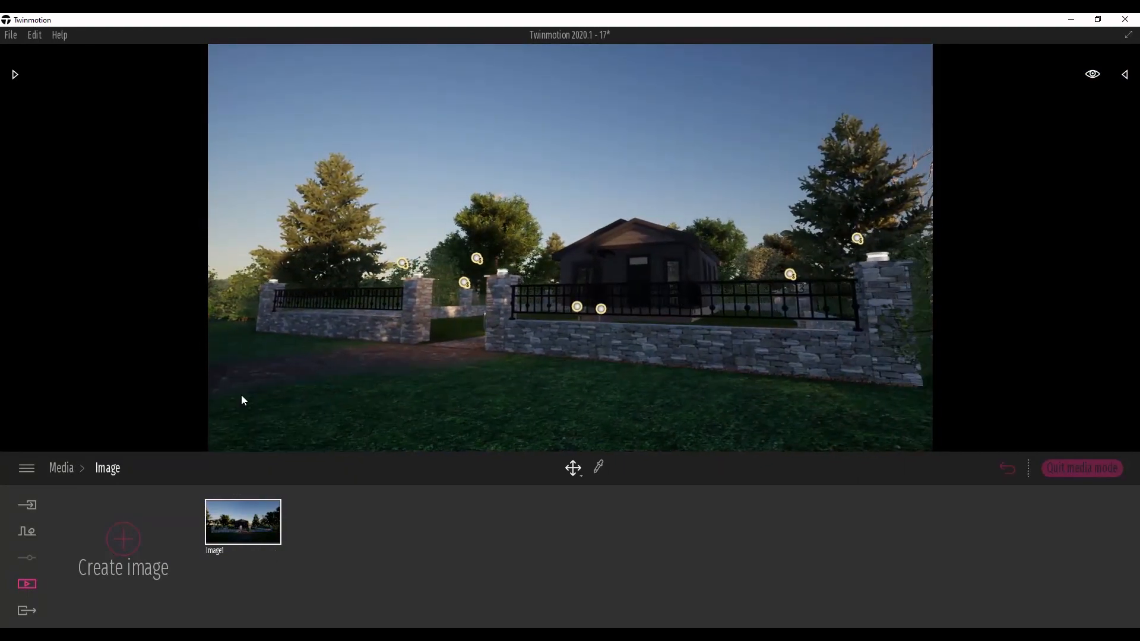
- Turn on Parallelism in the image's camera settings
{"action": "mouse_move", "coordinate": [253, 494]}
{"action": "left_click", "coordinate": [270, 550]}
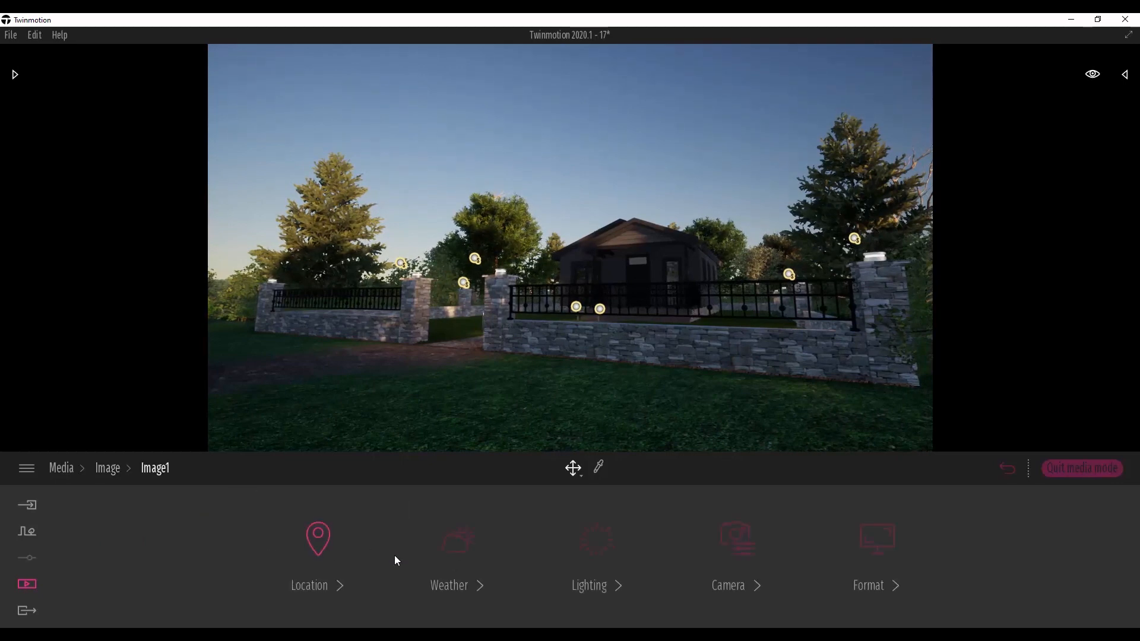
{"action": "left_click", "coordinate": [693, 546]}
{"action": "left_click", "coordinate": [465, 548]}
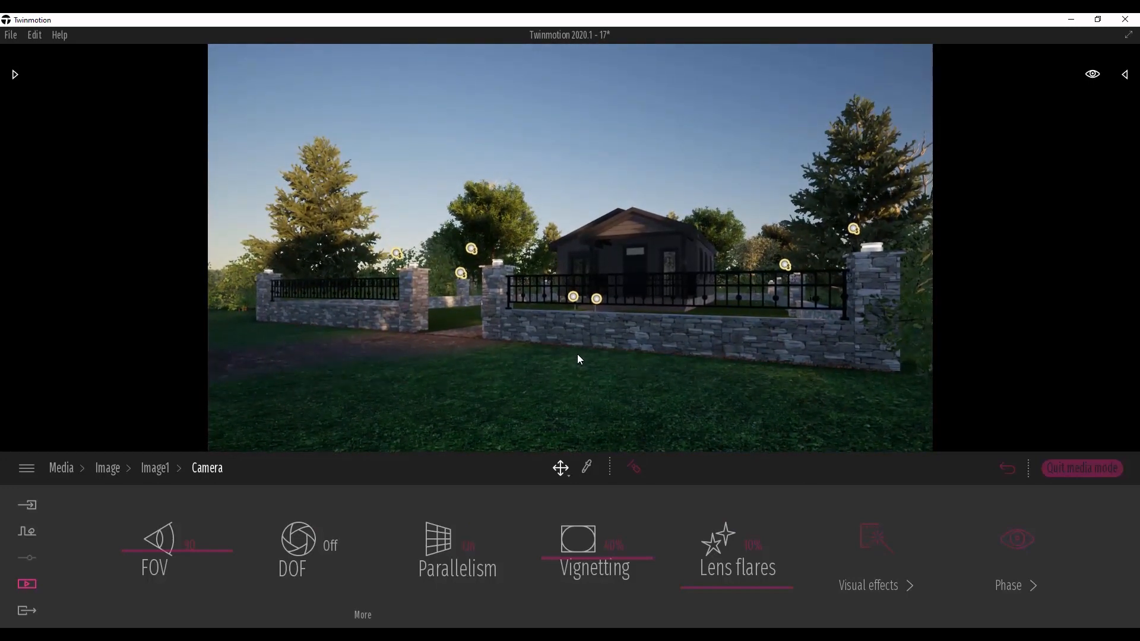
{"action": "left_click", "coordinate": [111, 469]}
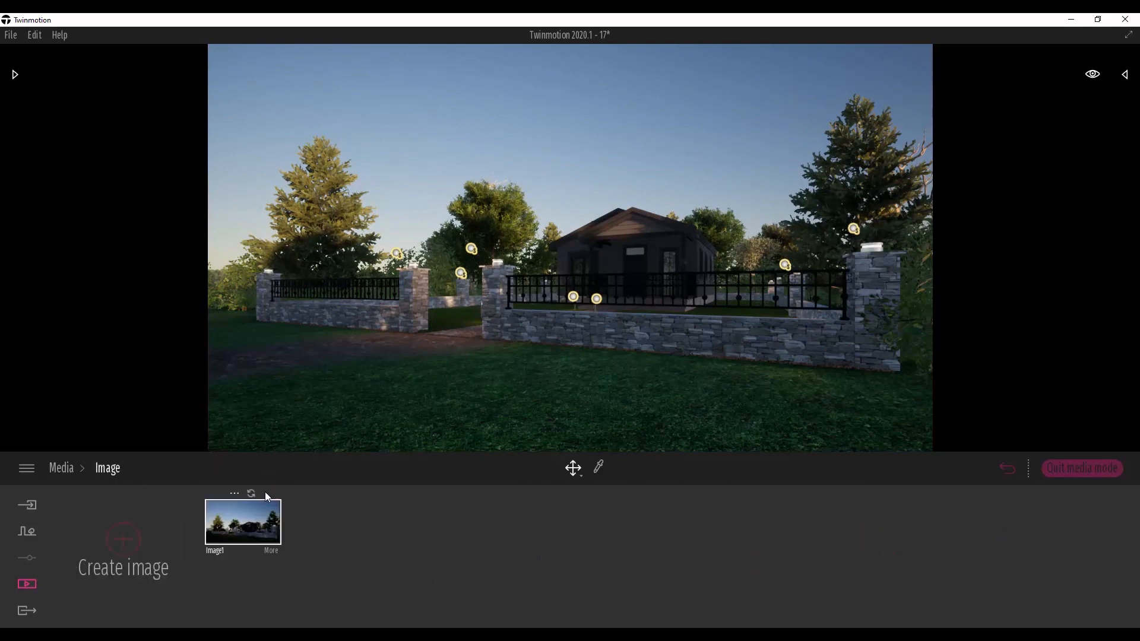
- Set the image's exposure to about 0.34 and its white balance to 5811K
{"action": "left_click", "coordinate": [272, 551]}
{"action": "left_click", "coordinate": [594, 549]}
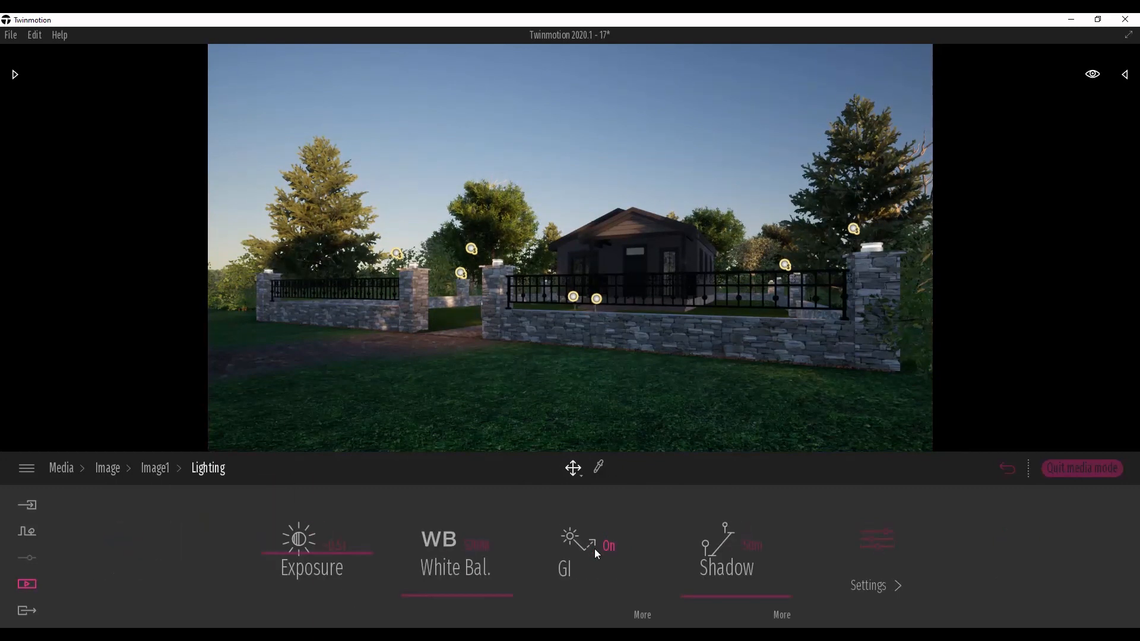
{"action": "left_click_drag", "start_coordinate": [358, 555], "coordinate": [359, 546]}
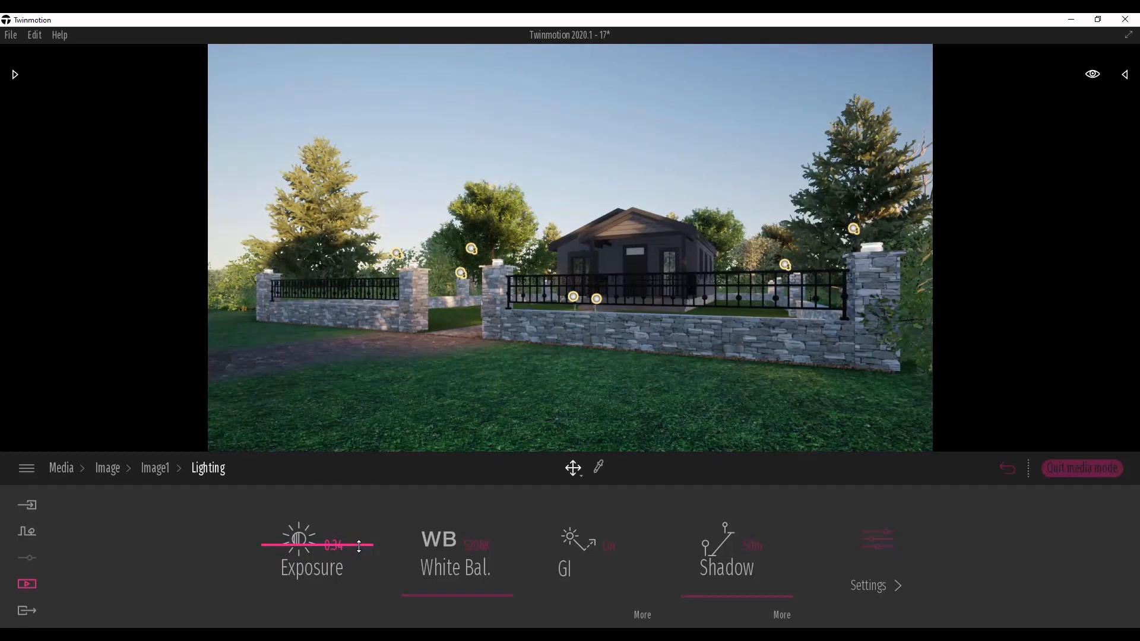
{"action": "left_click_drag", "start_coordinate": [360, 546], "coordinate": [360, 546]}
{"action": "left_click_drag", "start_coordinate": [460, 594], "coordinate": [462, 590]}
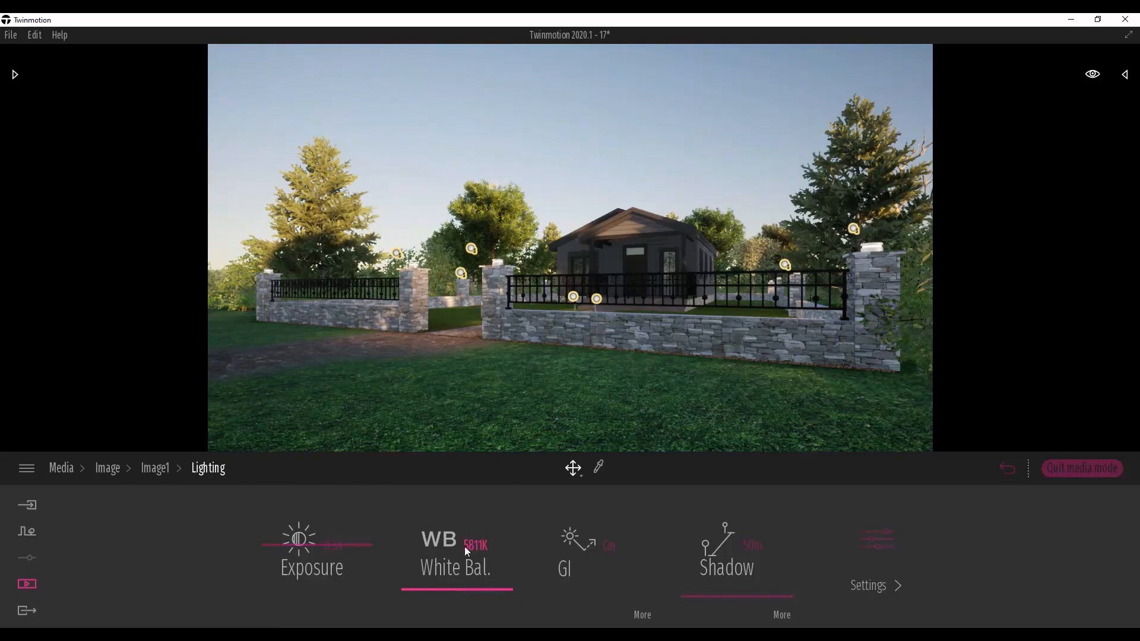
- Set the black fence material's reflection to 52% and its color to dark grey 4C4C4C
{"action": "middle_click_drag", "start_coordinate": [597, 223], "coordinate": [594, 223], "text": "shift"}
{"action": "key", "text": "t"}
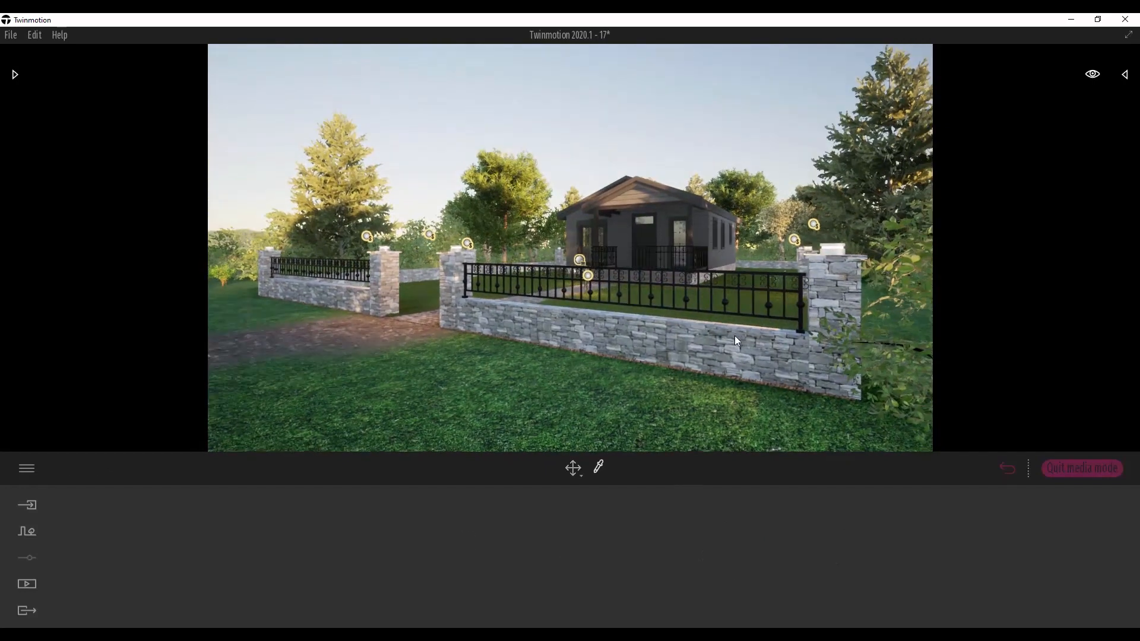
{"action": "left_click", "coordinate": [769, 305]}
{"action": "left_click", "coordinate": [1033, 520]}
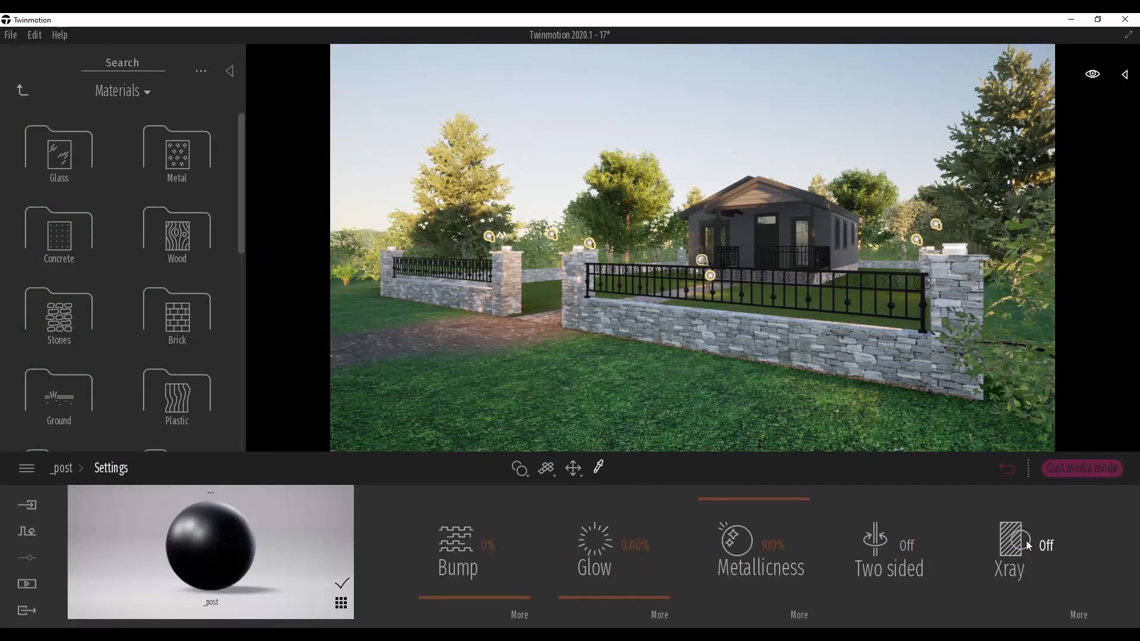
{"action": "left_click", "coordinate": [61, 469]}
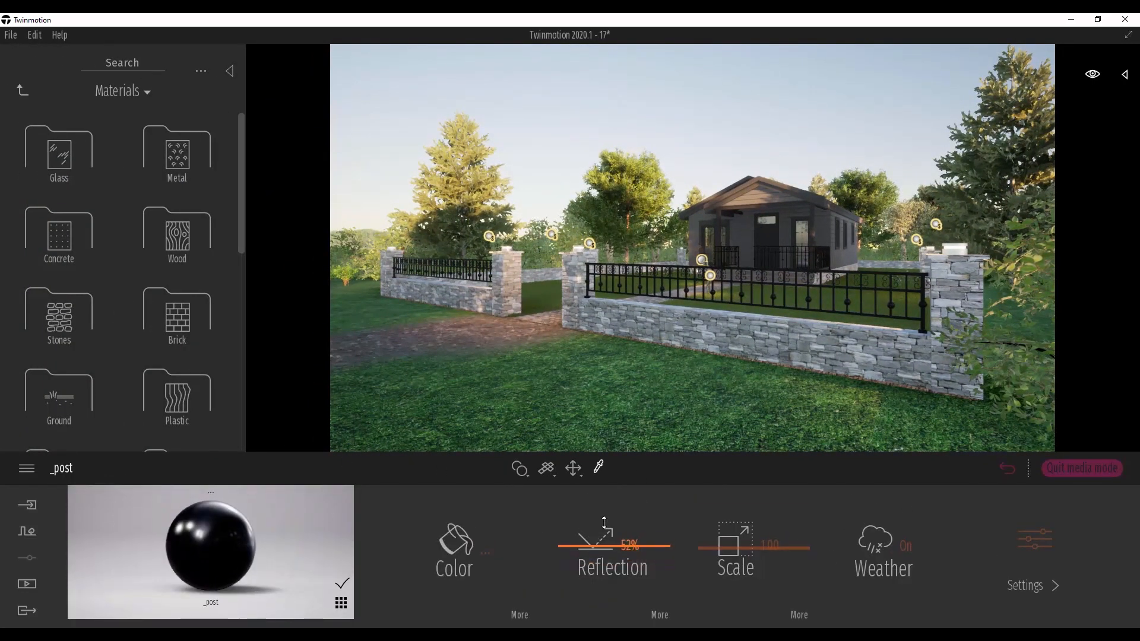
{"action": "left_click_drag", "start_coordinate": [604, 523], "coordinate": [600, 546]}
{"action": "left_click", "coordinate": [481, 549]}
{"action": "mouse_move", "coordinate": [554, 363]}
{"action": "left_mouse_down"}
{"action": "mouse_move", "coordinate": [556, 324]}
{"action": "mouse_move", "coordinate": [556, 343]}
{"action": "left_mouse_up"}
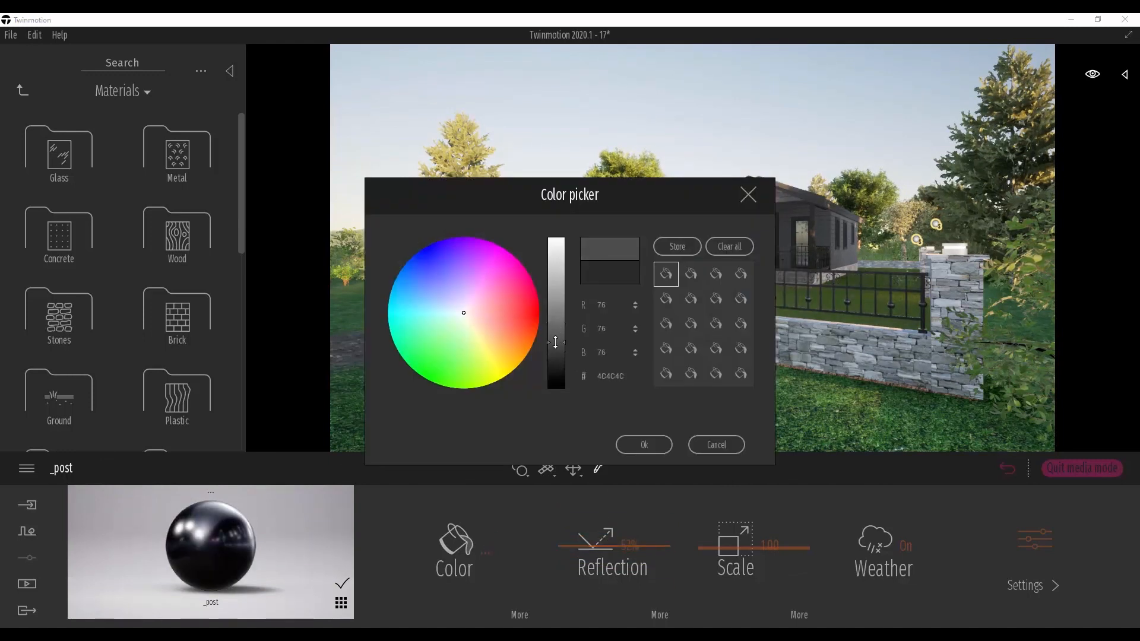
{"action": "left_click", "coordinate": [638, 446]}
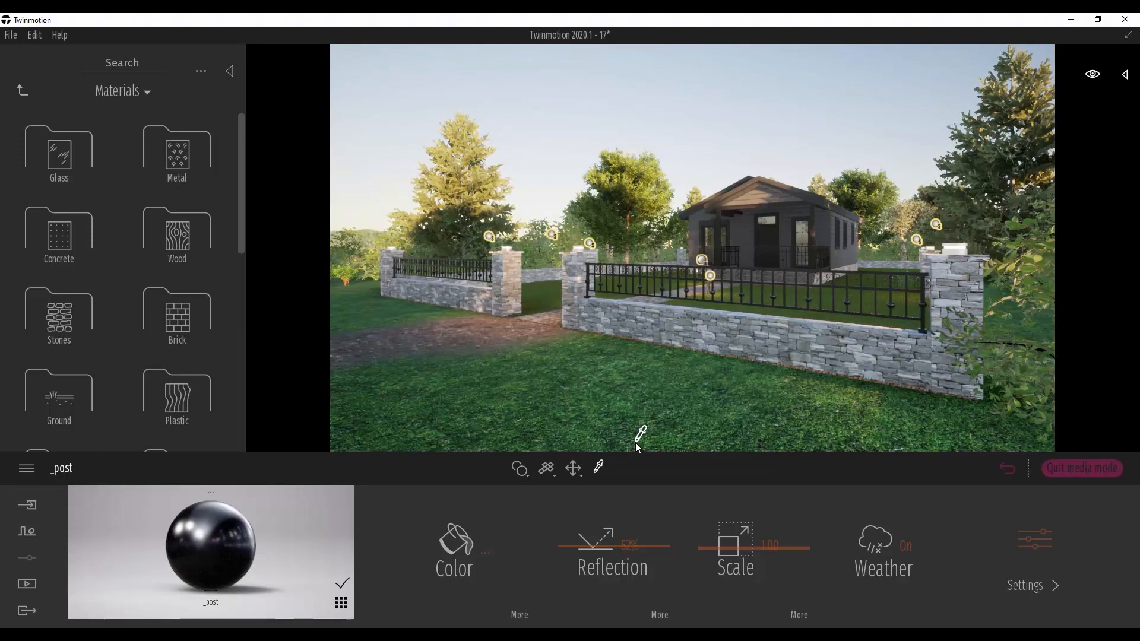
- Try other grass materials in place of the landscape's Grass 1, starting with Grass 2 and ending with Grass 4 at 0% scale
{"action": "left_click", "coordinate": [596, 405]}
{"action": "left_click", "coordinate": [659, 550]}
{"action": "left_click", "coordinate": [161, 568]}
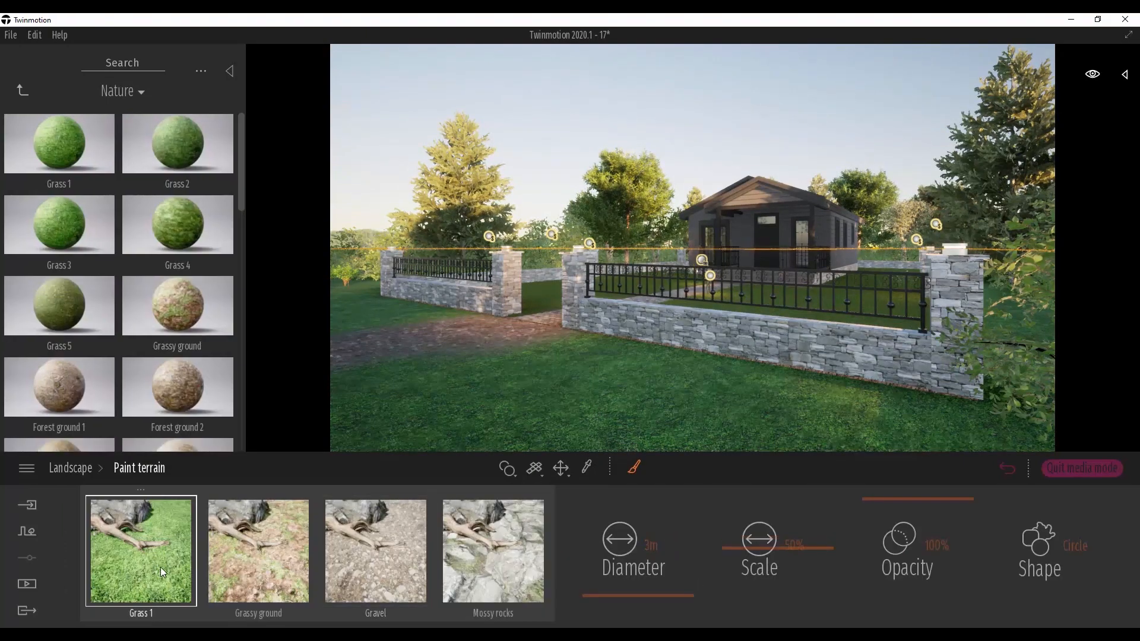
{"action": "mouse_move", "coordinate": [178, 145]}
{"action": "left_mouse_down"}
{"action": "mouse_move", "coordinate": [183, 465]}
{"action": "mouse_move", "coordinate": [162, 553]}
{"action": "left_mouse_up"}
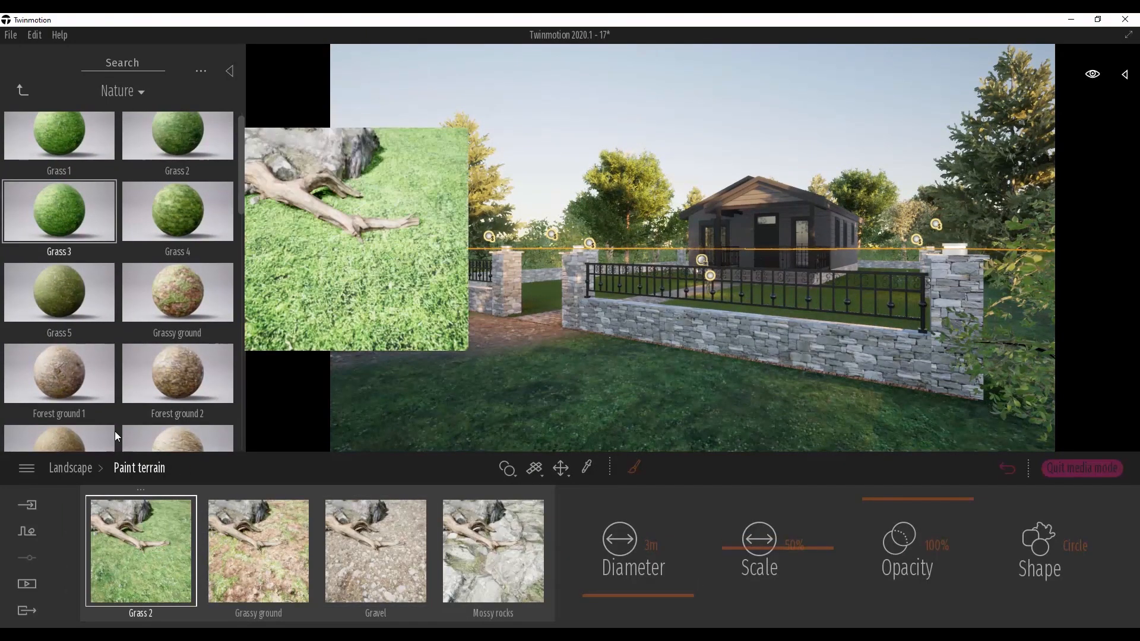
{"action": "left_click_drag", "start_coordinate": [115, 431], "coordinate": [154, 575]}
{"action": "left_click_drag", "start_coordinate": [172, 228], "coordinate": [165, 556]}
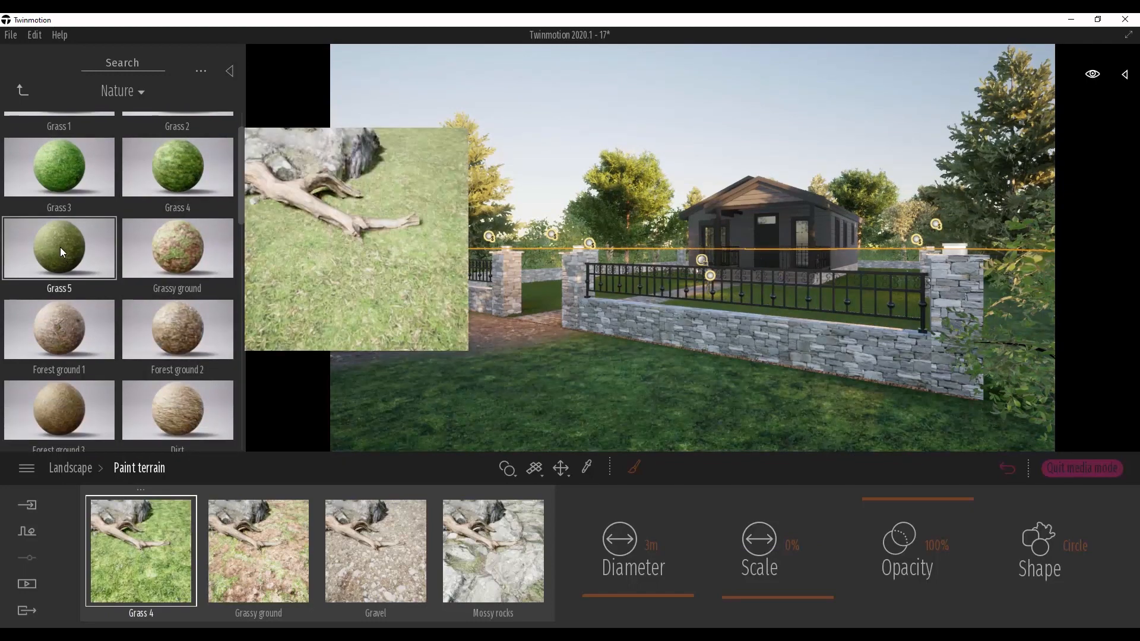
- Replace the landscape's Grass 4 material with Grass 5, and set Image1's weather to partly cloudy
{"action": "mouse_move", "coordinate": [60, 247]}
{"action": "left_mouse_down"}
{"action": "mouse_move", "coordinate": [183, 537]}
{"action": "mouse_move", "coordinate": [151, 551]}
{"action": "left_mouse_up"}
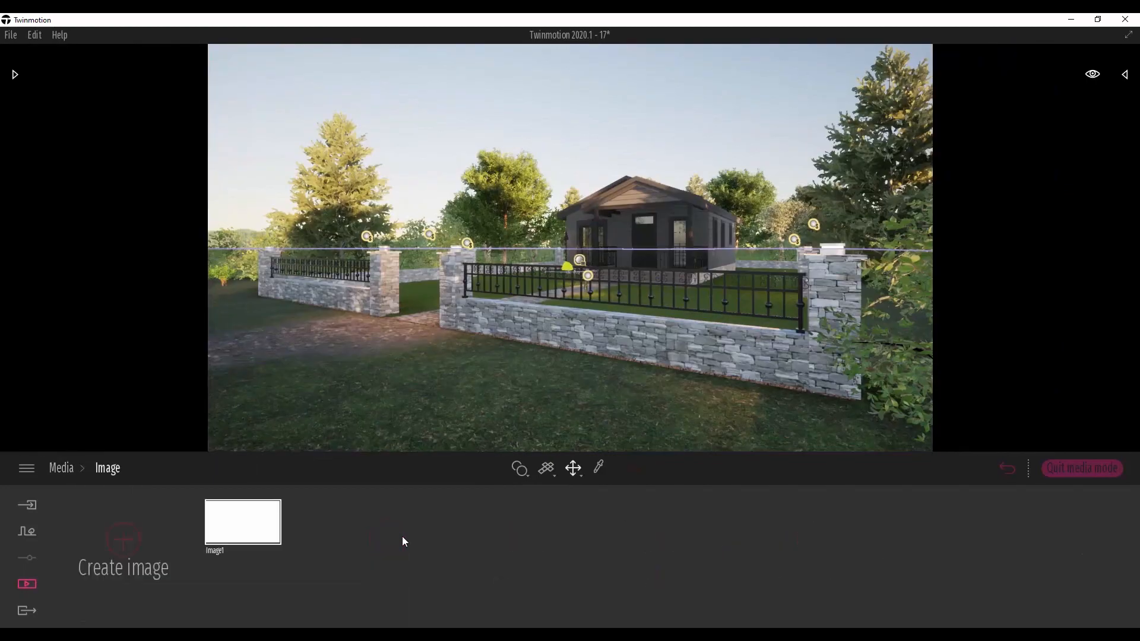
{"action": "left_click", "coordinate": [261, 531]}
{"action": "left_click", "coordinate": [455, 542]}
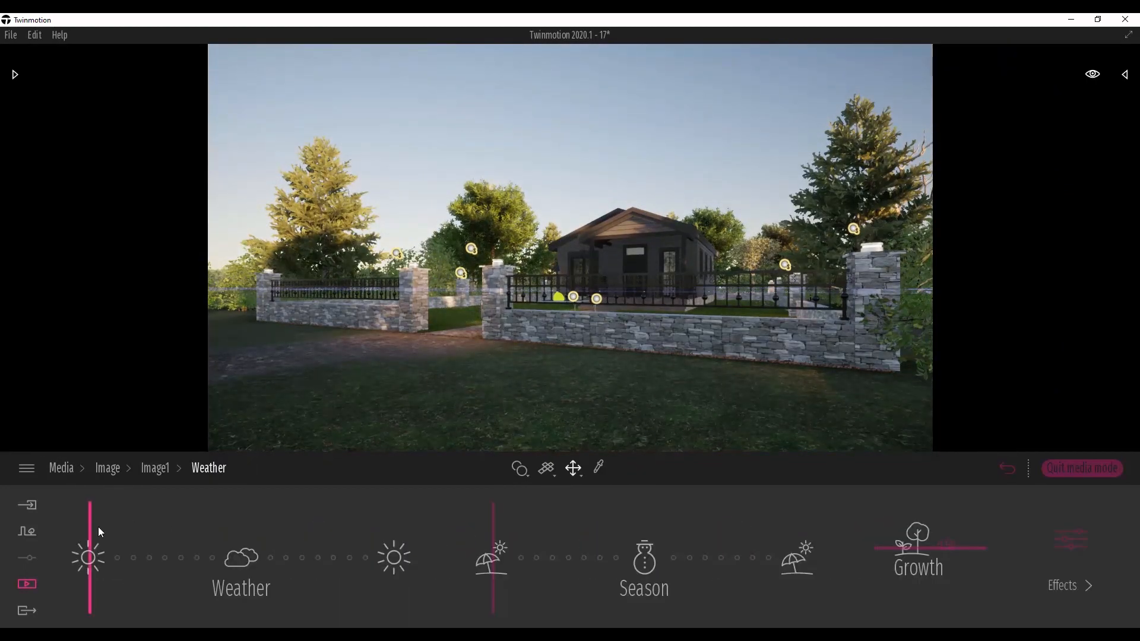
{"action": "left_click_drag", "start_coordinate": [101, 533], "coordinate": [169, 531]}
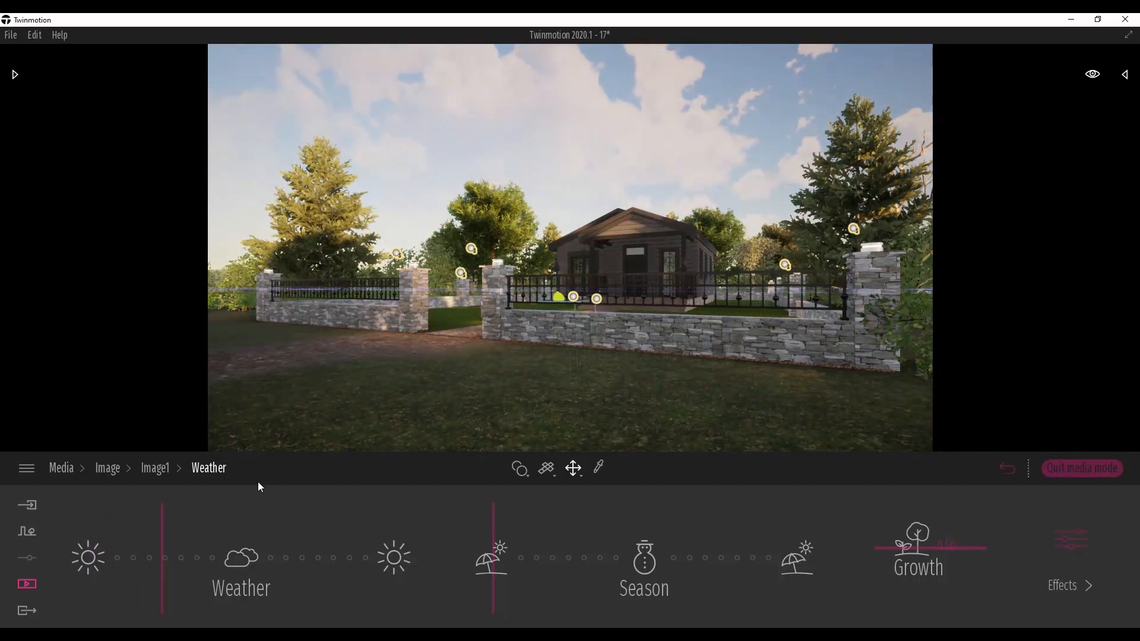
- Narrow Image1's camera field of view and reframe the shot from higher up, looking over the fence at the house
{"action": "left_click", "coordinate": [156, 468]}
{"action": "left_click", "coordinate": [735, 537]}
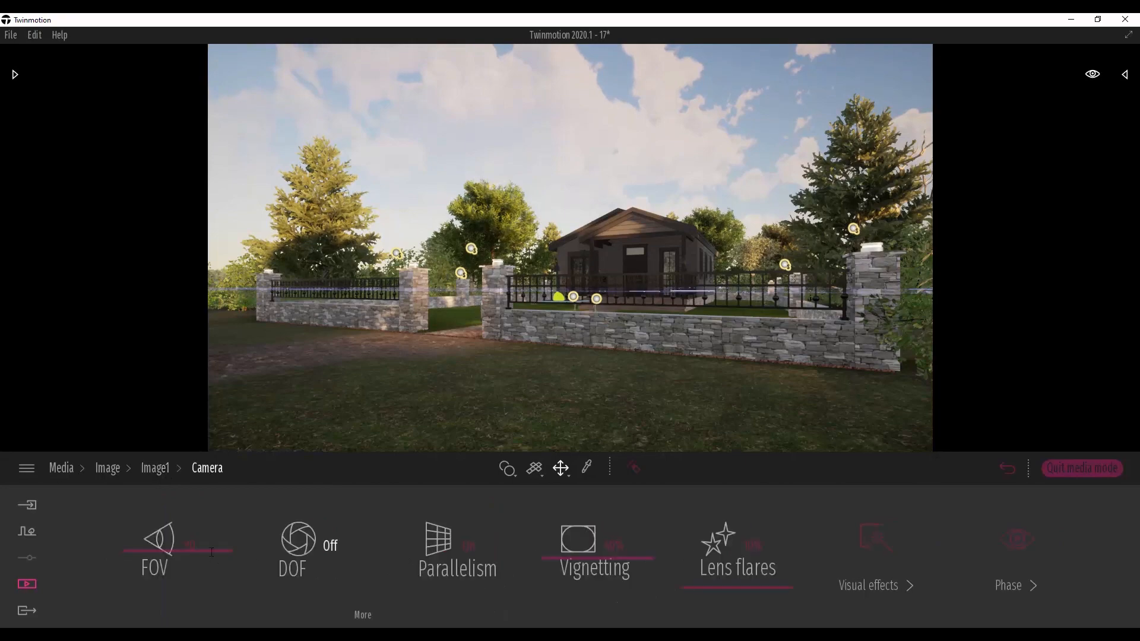
{"action": "mouse_move", "coordinate": [194, 545]}
{"action": "left_mouse_down"}
{"action": "mouse_move", "coordinate": [200, 533]}
{"action": "mouse_move", "coordinate": [195, 564]}
{"action": "left_mouse_up"}
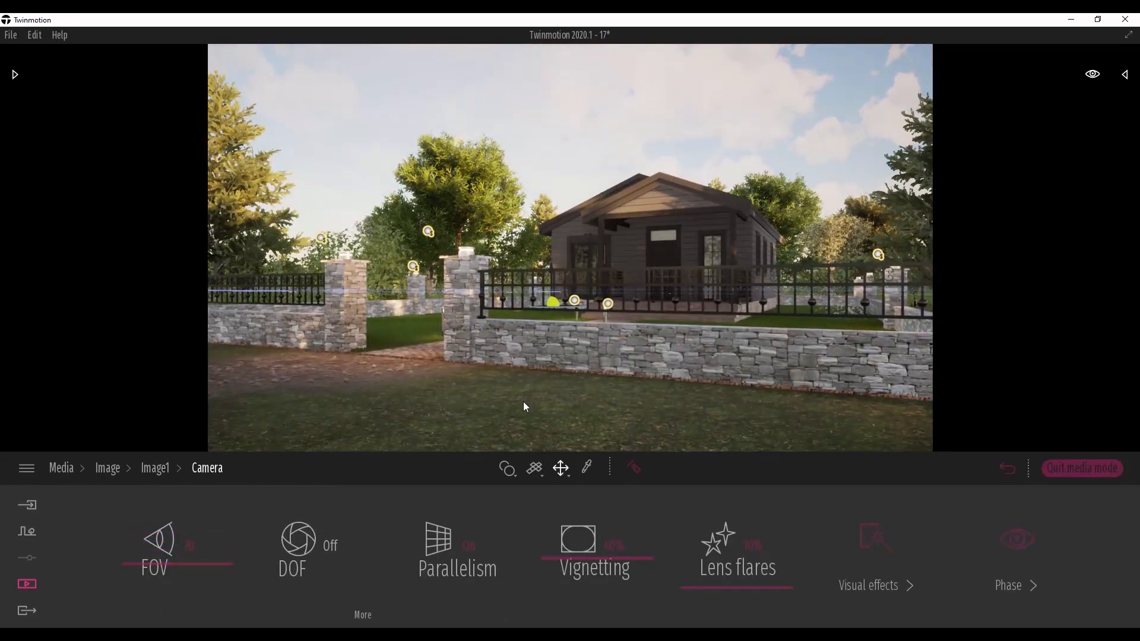
{"action": "right_click_drag", "start_coordinate": [522, 401], "coordinate": [521, 401]}
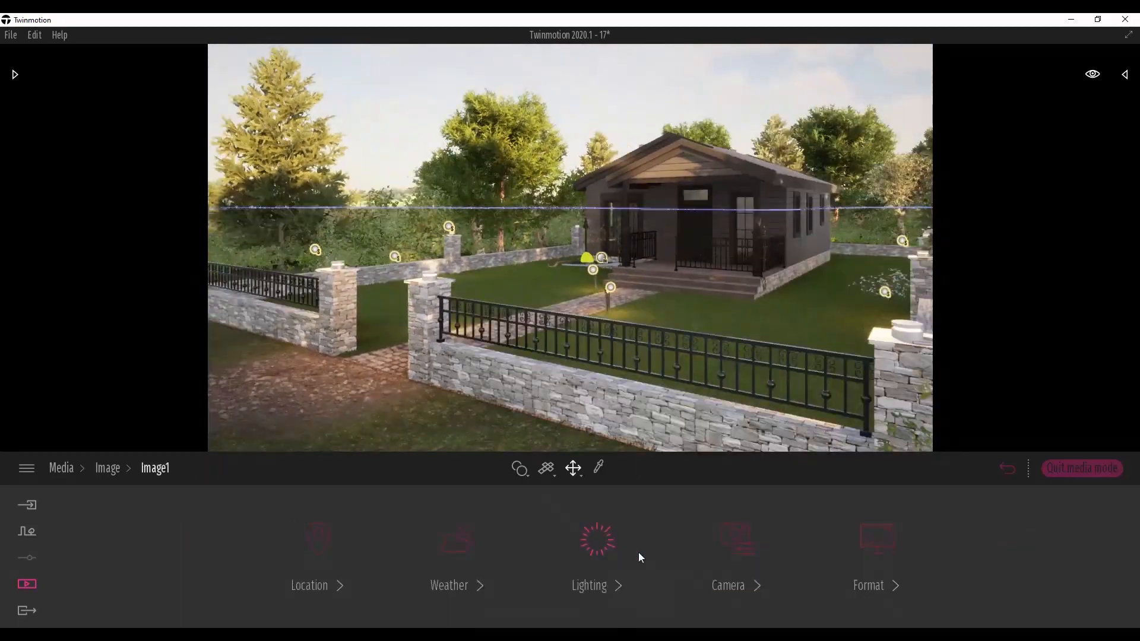
- Turn on depth of field for Image1 and pick the front of the house as the focus point
{"action": "left_click", "coordinate": [737, 538]}
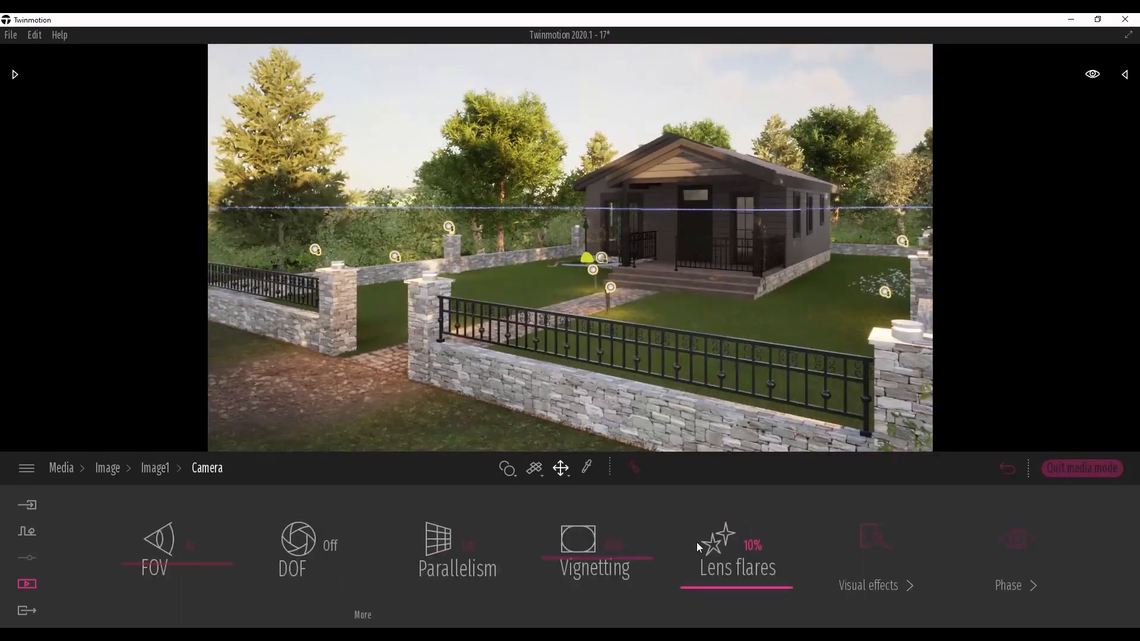
{"action": "left_click", "coordinate": [299, 538]}
{"action": "left_click", "coordinate": [364, 615]}
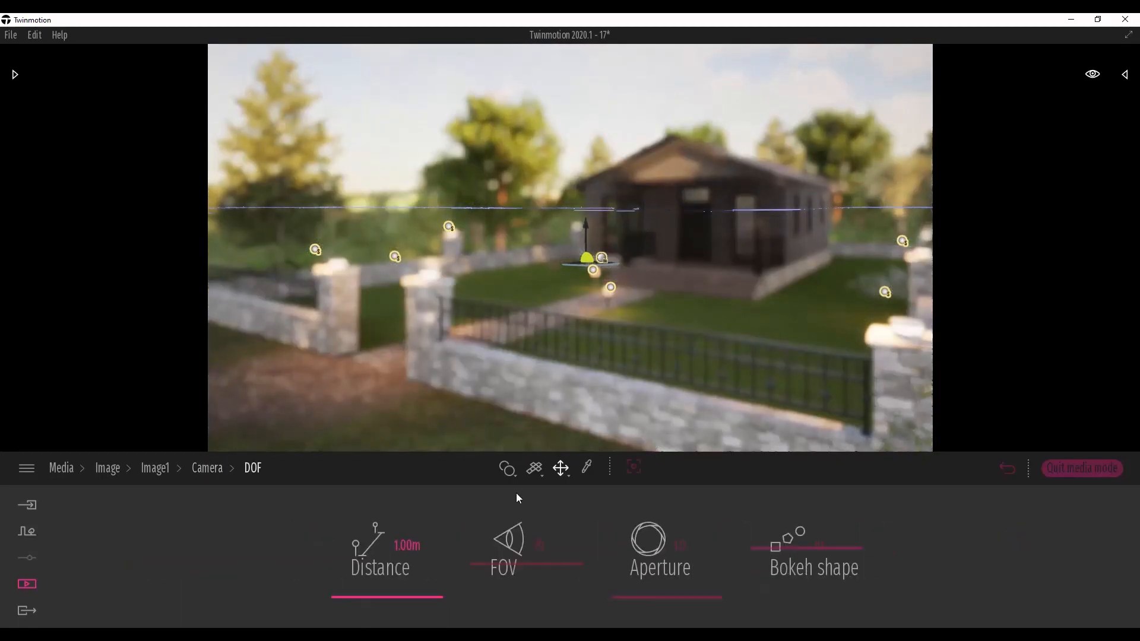
{"action": "left_click", "coordinate": [635, 467]}
{"action": "left_click", "coordinate": [693, 240]}
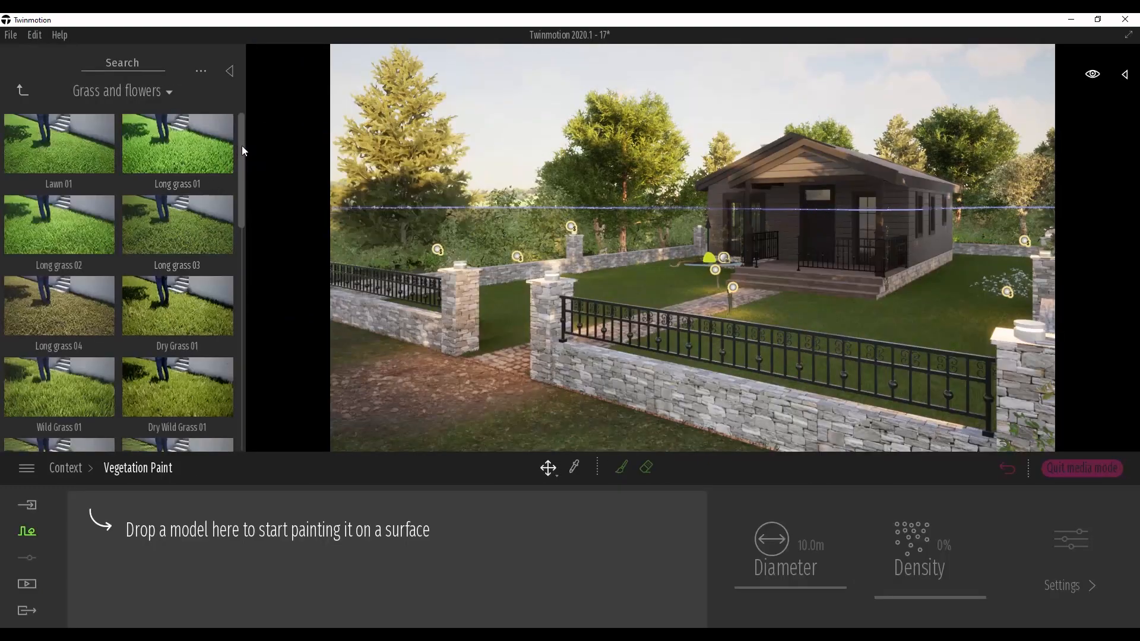
- Load Dry Wild Grass 01, Wild Grass 01 and Dry Grass 01 into the vegetation paint set and activate the paint brush
{"action": "mouse_move", "coordinate": [241, 145]}
{"action": "left_mouse_down"}
{"action": "mouse_move", "coordinate": [237, 326]}
{"action": "mouse_move", "coordinate": [247, 293]}
{"action": "mouse_move", "coordinate": [248, 304]}
{"action": "left_mouse_up"}
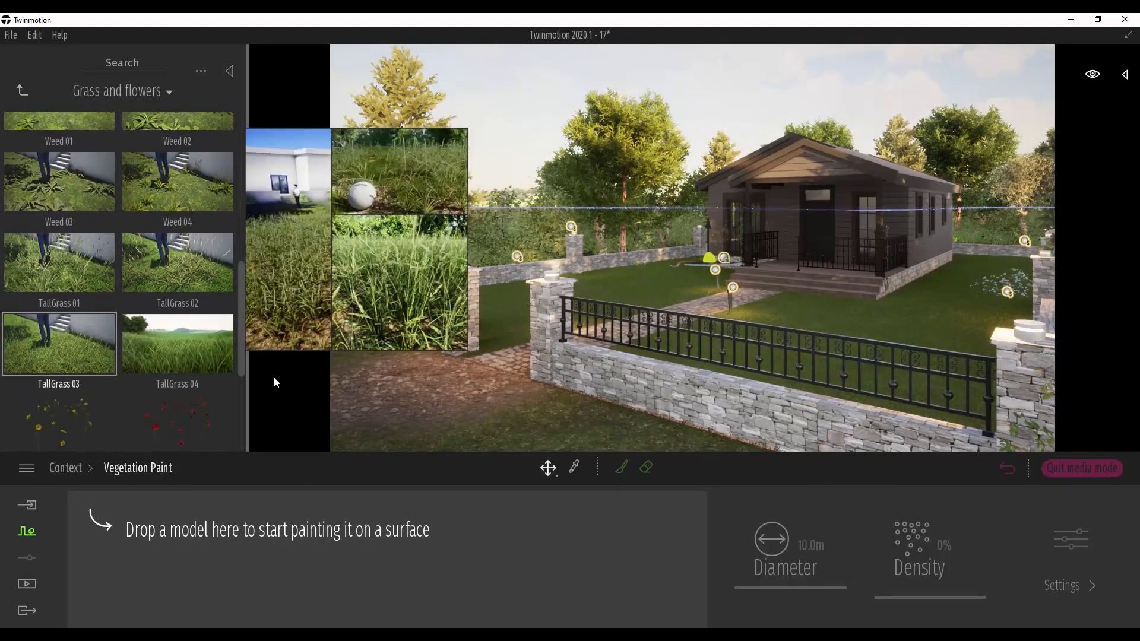
{"action": "scroll", "coordinate": [67, 322], "scroll_direction": "down", "scroll_amount": 5}
{"action": "left_click_drag", "start_coordinate": [243, 354], "coordinate": [238, 168]}
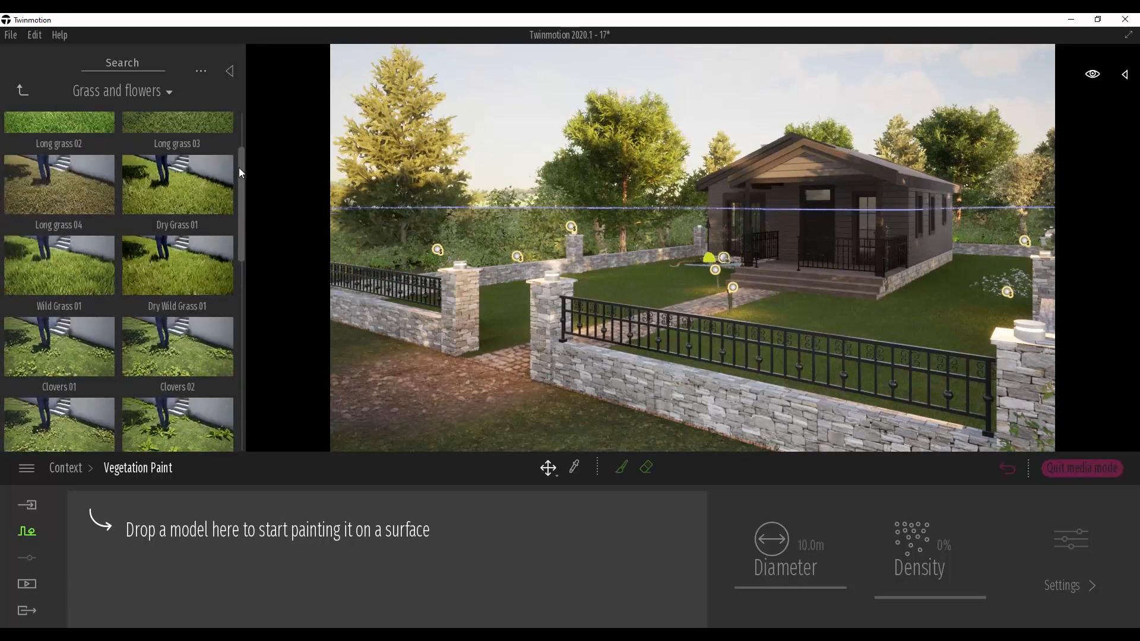
{"action": "mouse_move", "coordinate": [162, 287]}
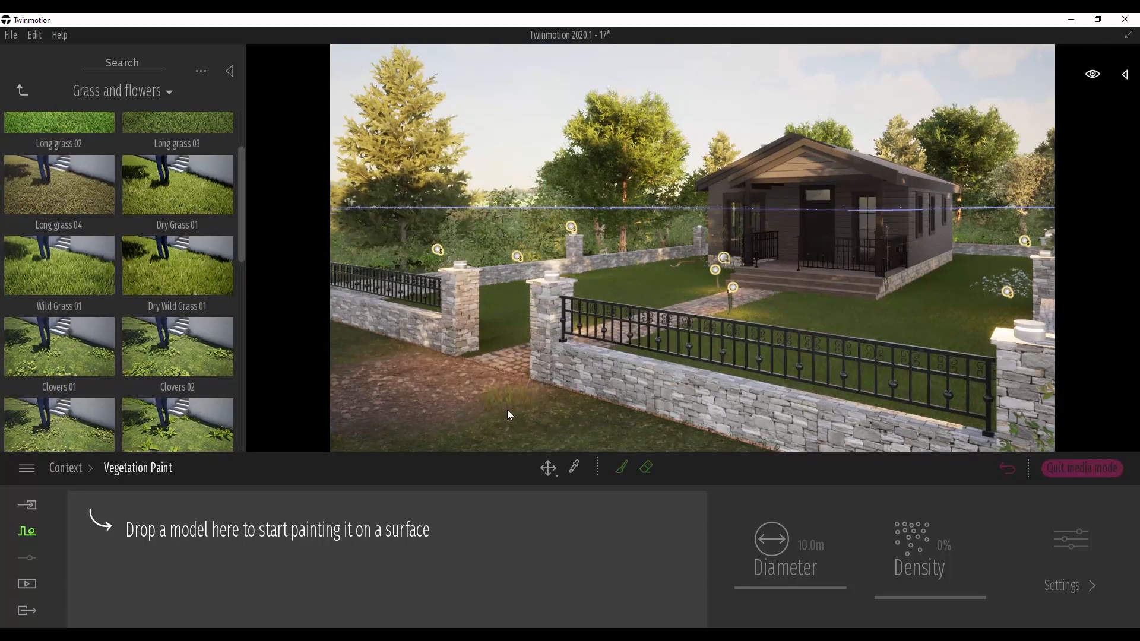
{"action": "left_click_drag", "start_coordinate": [311, 577], "coordinate": [309, 575]}
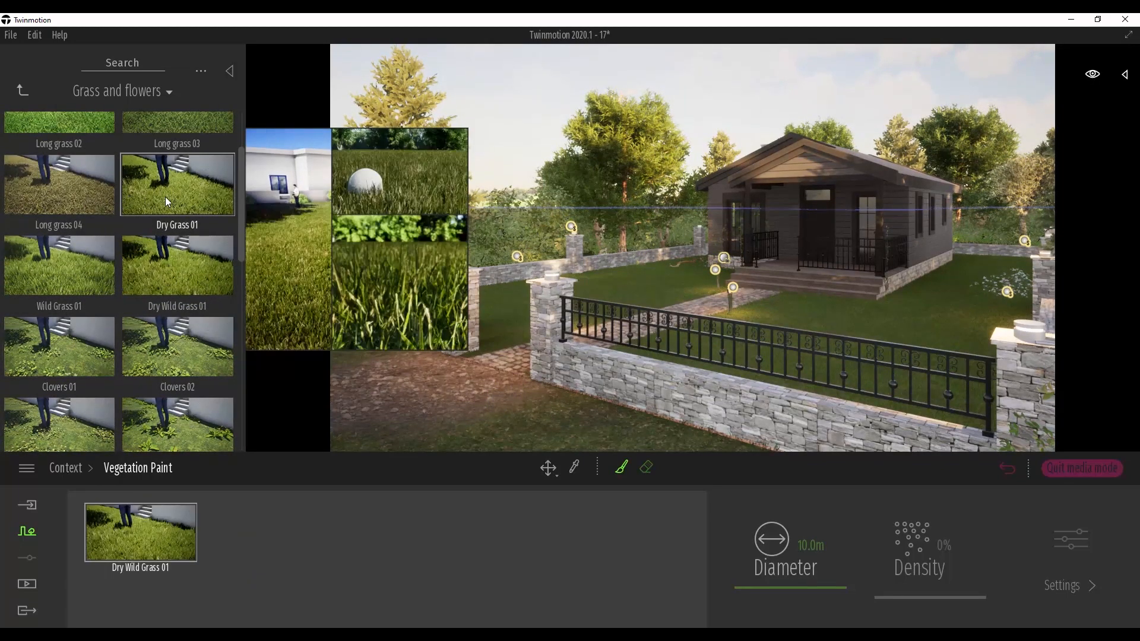
{"action": "mouse_move", "coordinate": [77, 262]}
{"action": "left_mouse_down"}
{"action": "mouse_move", "coordinate": [383, 392]}
{"action": "mouse_move", "coordinate": [294, 544]}
{"action": "left_mouse_up"}
{"action": "scroll", "coordinate": [170, 342], "scroll_direction": "up", "scroll_amount": 1}
{"action": "left_click_drag", "start_coordinate": [169, 260], "coordinate": [374, 535]}
{"action": "left_click", "coordinate": [621, 468]}
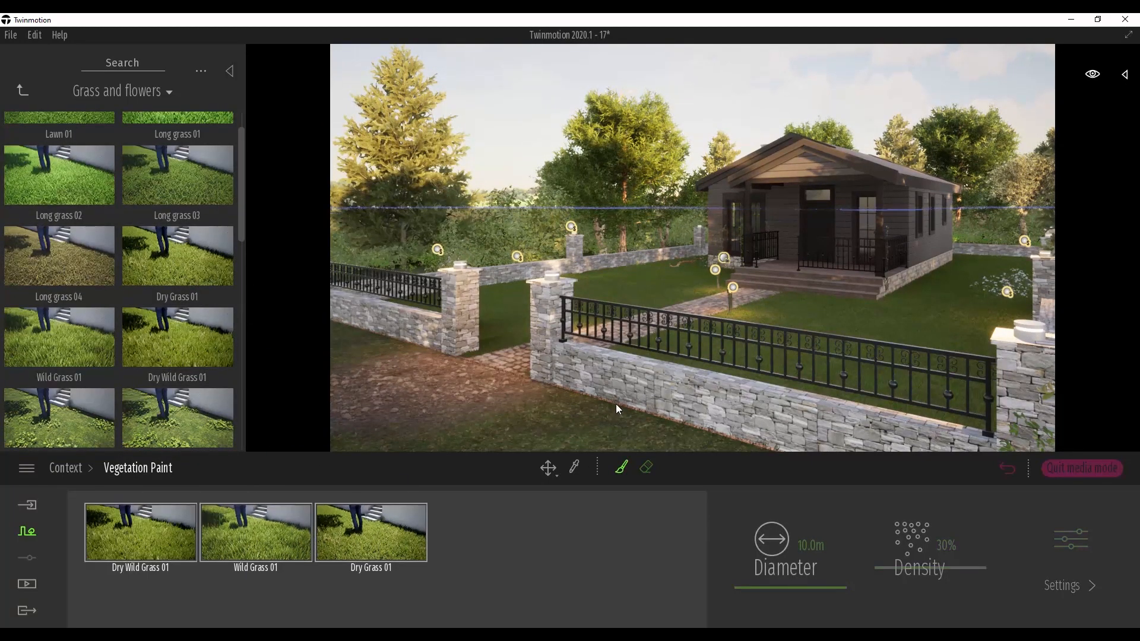
- Set the vegetation brush diameter to 1 m and paint the grasses outside the front wall along both sides of the gravel drive
{"action": "left_click", "coordinate": [815, 548]}
{"action": "type", "text": "1"}
{"action": "key", "text": "Return"}
{"action": "right_click_drag", "start_coordinate": [626, 392], "coordinate": [618, 284]}
{"action": "key", "text": "e"}
{"action": "mouse_move", "coordinate": [886, 397]}
{"action": "left_mouse_down"}
{"action": "mouse_move", "coordinate": [651, 258]}
{"action": "mouse_move", "coordinate": [576, 250]}
{"action": "mouse_move", "coordinate": [383, 331]}
{"action": "left_mouse_up"}
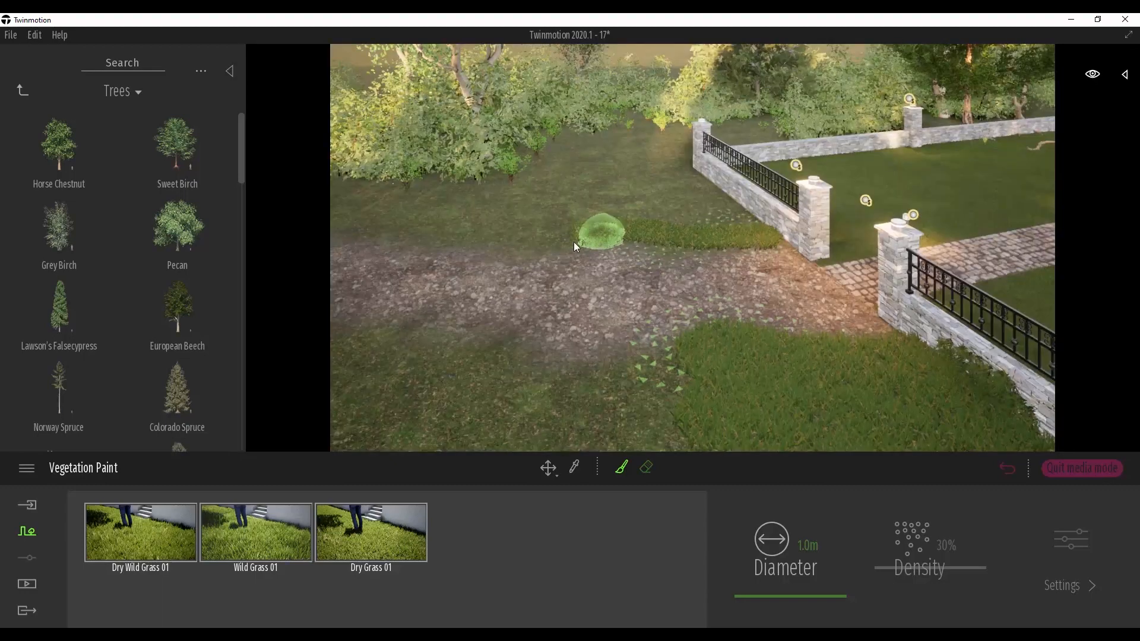
{"action": "left_click_drag", "start_coordinate": [575, 244], "coordinate": [437, 234]}
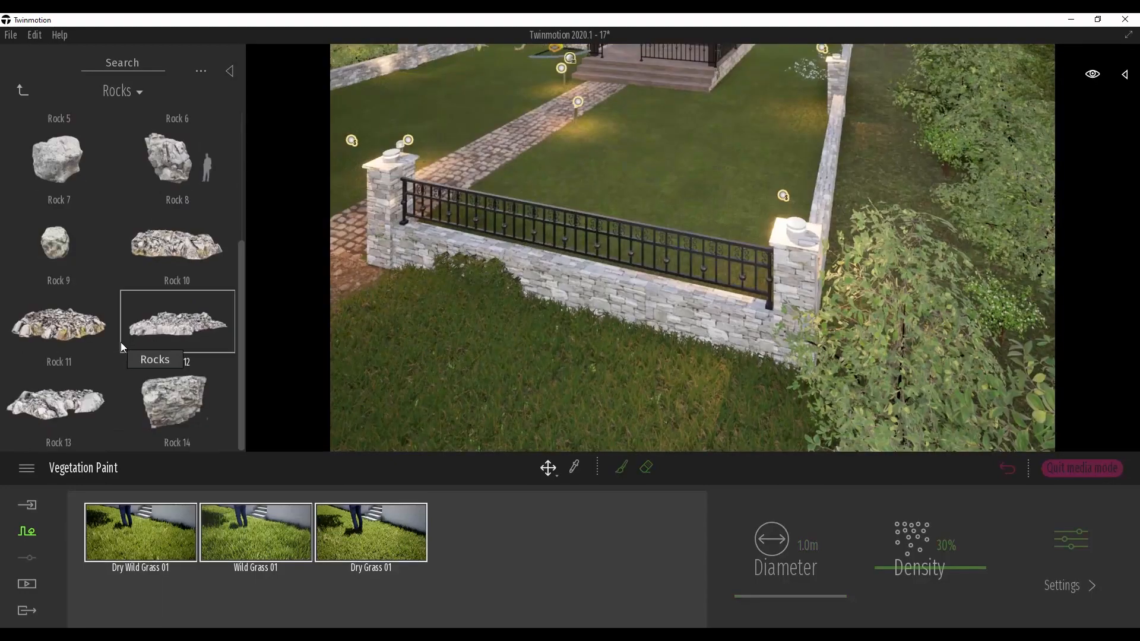
- Place one rock at the base of the gate pillar and another beside the far end pillar of the front wall
{"action": "scroll", "coordinate": [120, 342], "scroll_direction": "down", "scroll_amount": 2}
{"action": "left_click_drag", "start_coordinate": [58, 356], "coordinate": [402, 286]}
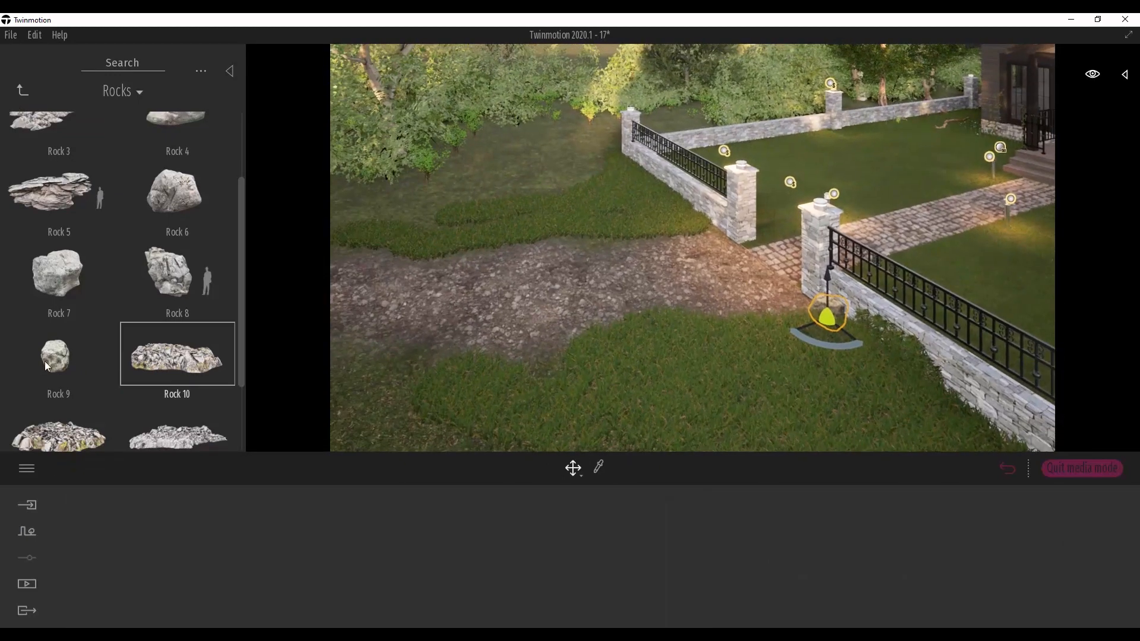
{"action": "left_click_drag", "start_coordinate": [175, 356], "coordinate": [593, 168]}
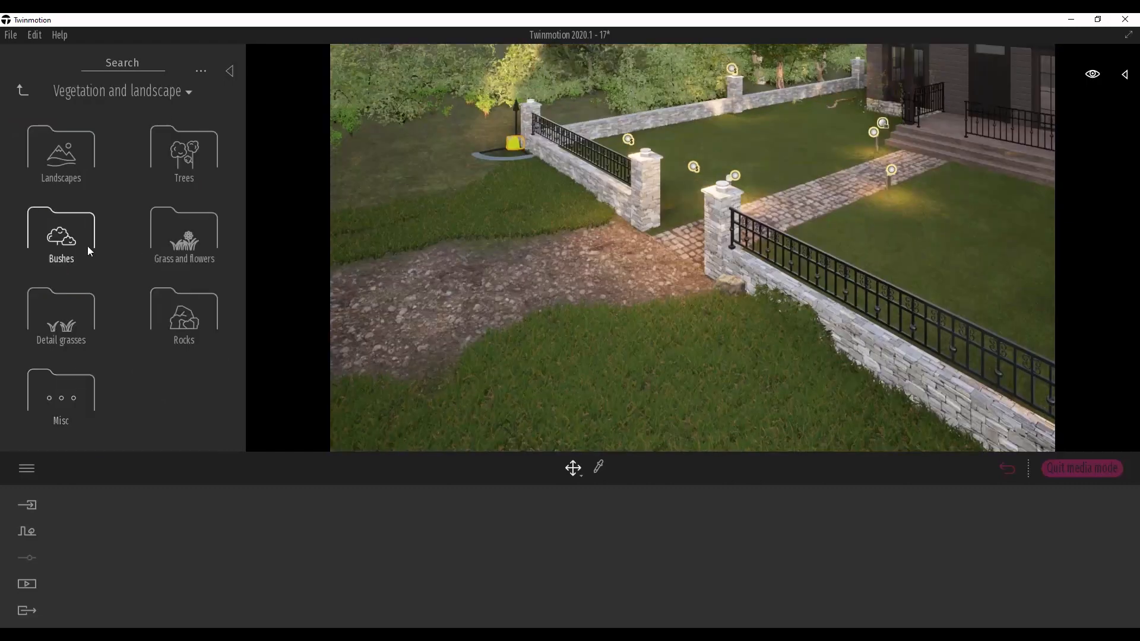
- Place Reed grass 1 in the grass outside the front wall near the gate and set its size to 20%
{"action": "left_click", "coordinate": [87, 246]}
{"action": "left_click_drag", "start_coordinate": [238, 156], "coordinate": [231, 277]}
{"action": "left_click_drag", "start_coordinate": [164, 347], "coordinate": [766, 322]}
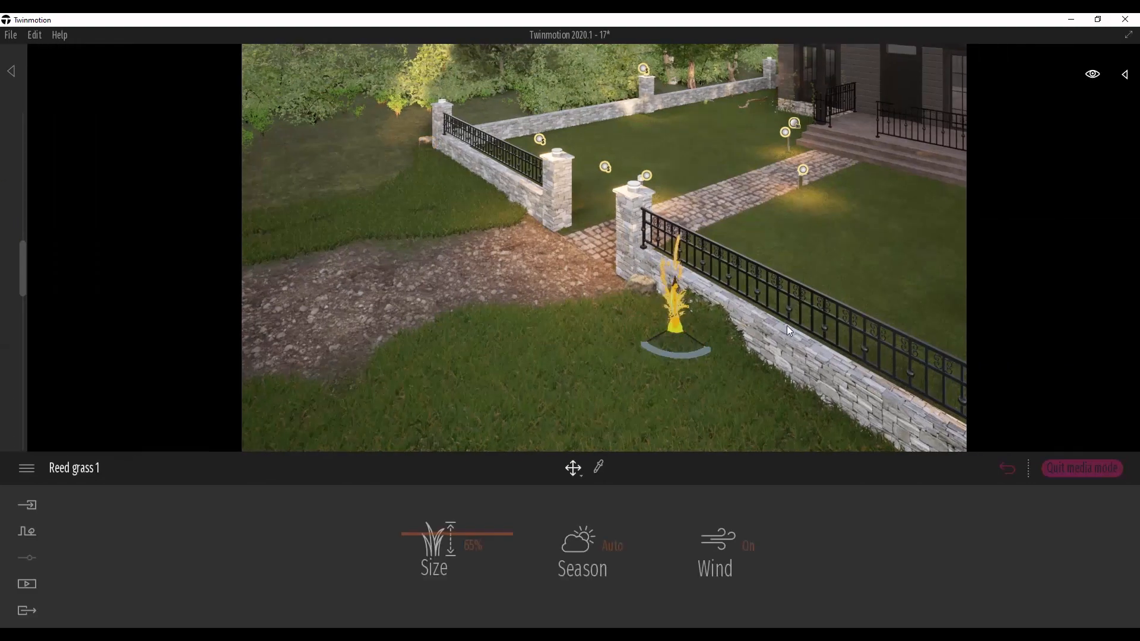
{"action": "left_click_drag", "start_coordinate": [480, 539], "coordinate": [478, 574]}
- Duplicate the reed grass once, 2.9 m farther along the front wall
{"action": "middle_click_drag", "start_coordinate": [671, 372], "coordinate": [670, 373], "text": "shift"}
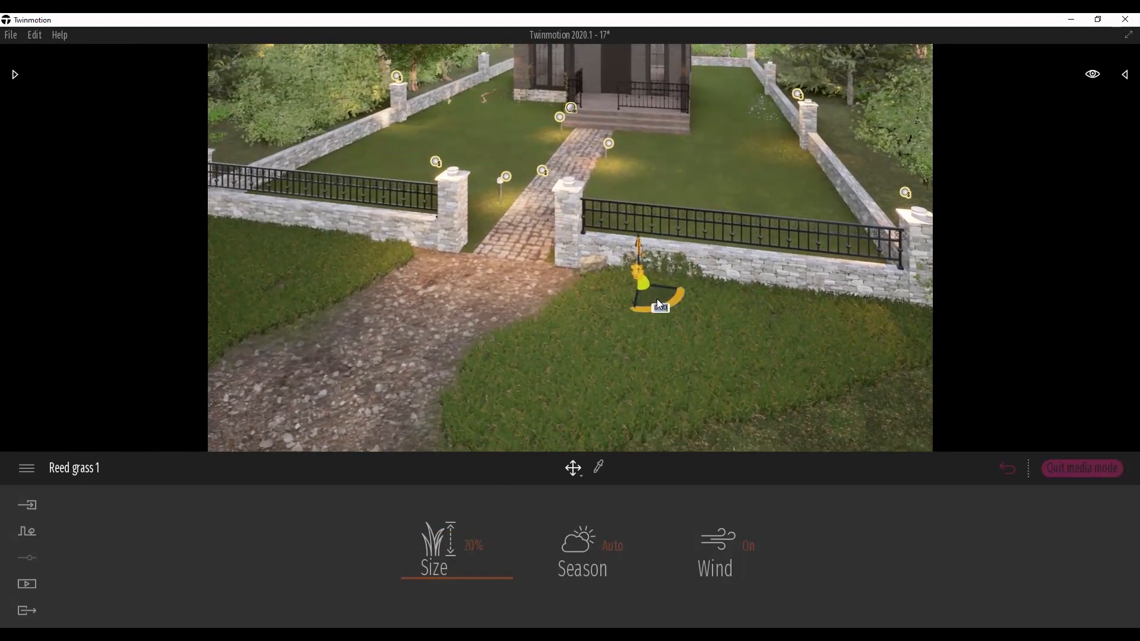
{"action": "left_click_drag", "start_coordinate": [657, 298], "coordinate": [861, 324]}
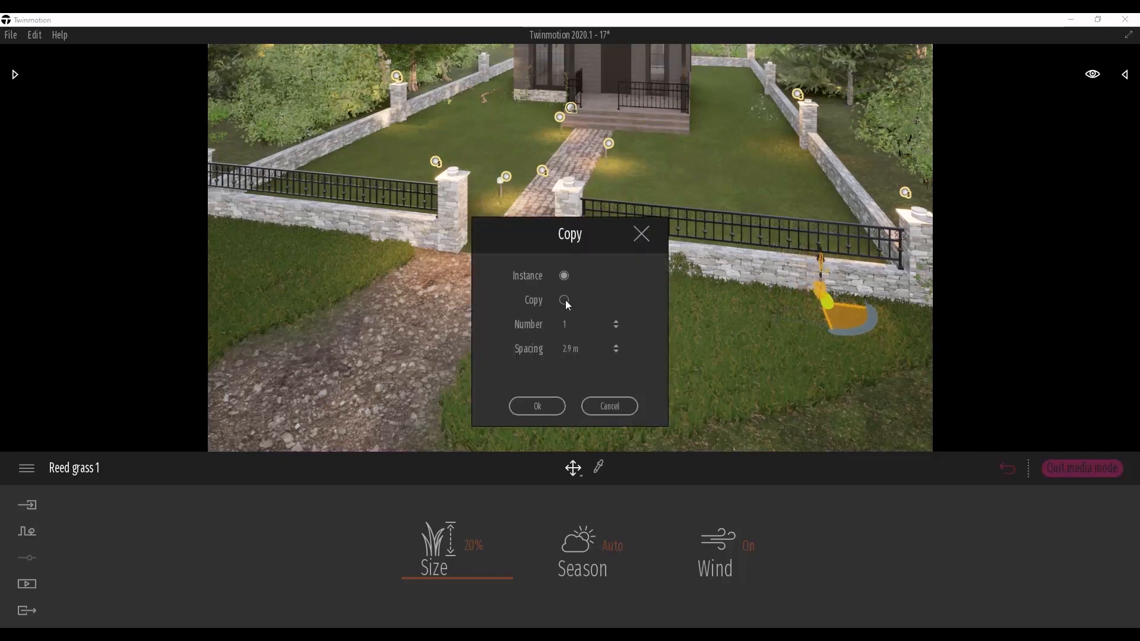
{"action": "left_click", "coordinate": [564, 275]}
{"action": "left_click", "coordinate": [539, 406]}
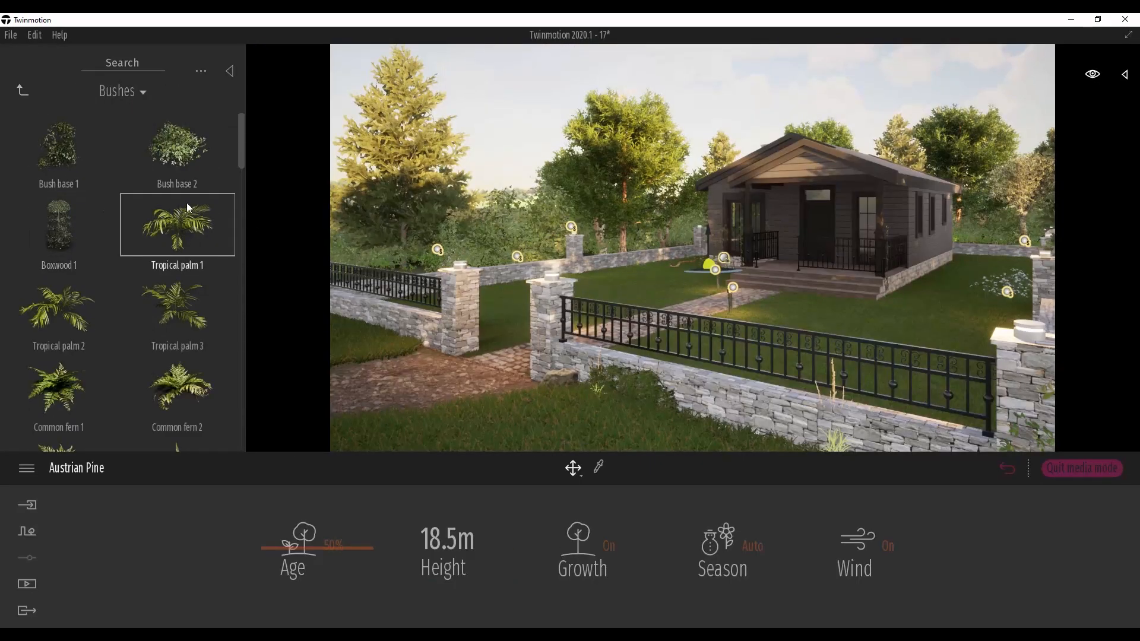
- Place a Gazania 3 plant in the grass in front of the stone wall and set its size to 100%
{"action": "scroll", "coordinate": [188, 207], "scroll_direction": "down", "scroll_amount": 8}
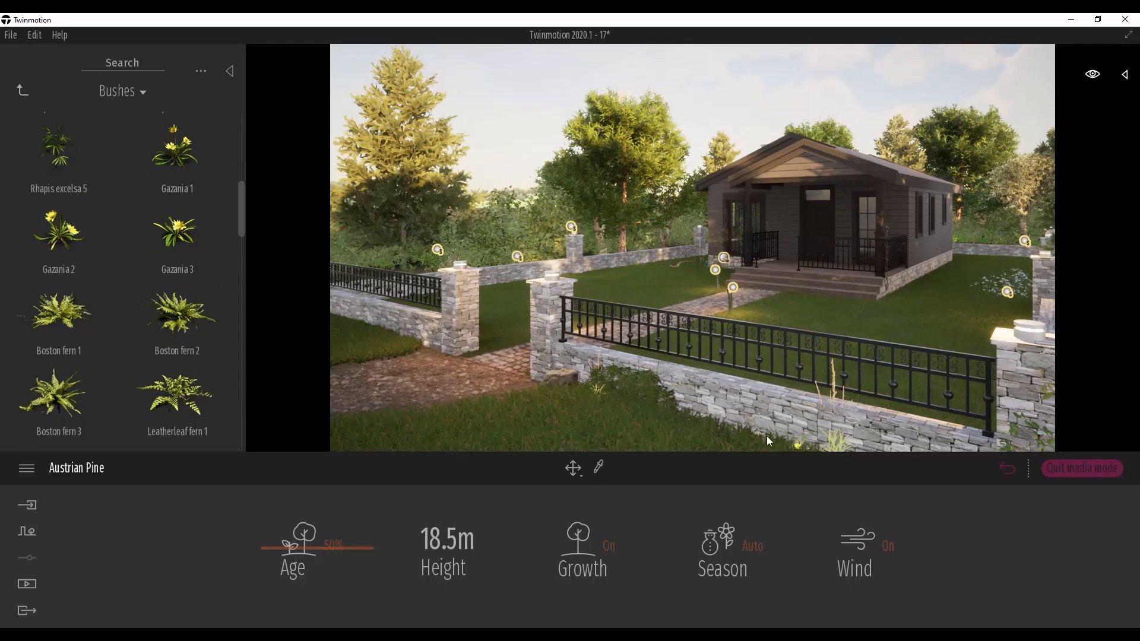
{"action": "left_click_drag", "start_coordinate": [596, 407], "coordinate": [646, 416]}
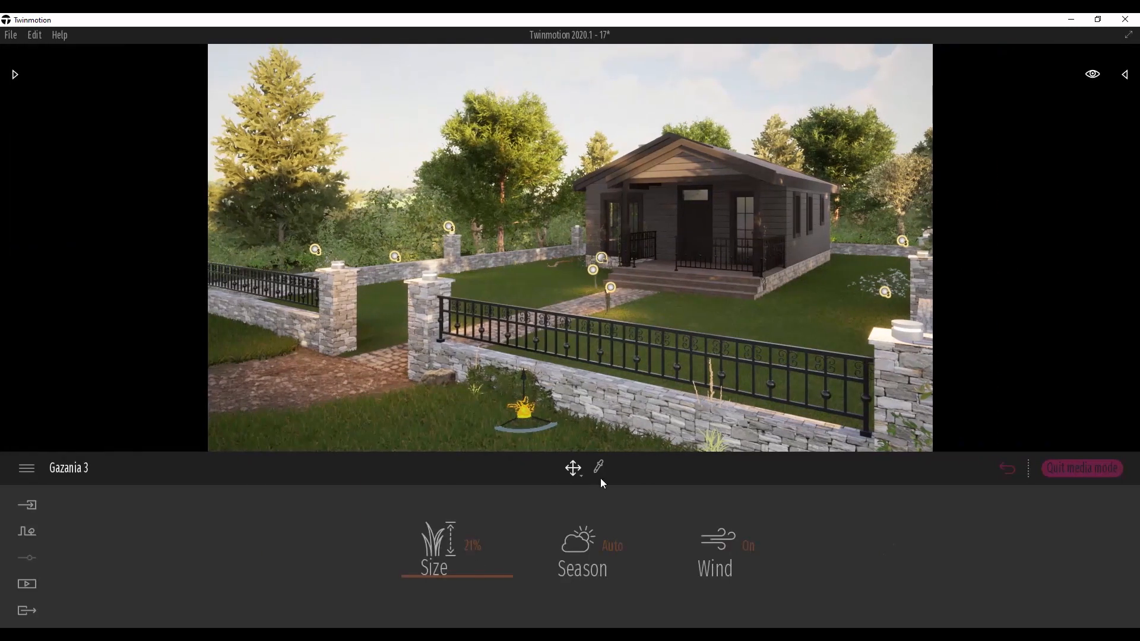
{"action": "left_click_drag", "start_coordinate": [479, 540], "coordinate": [478, 496]}
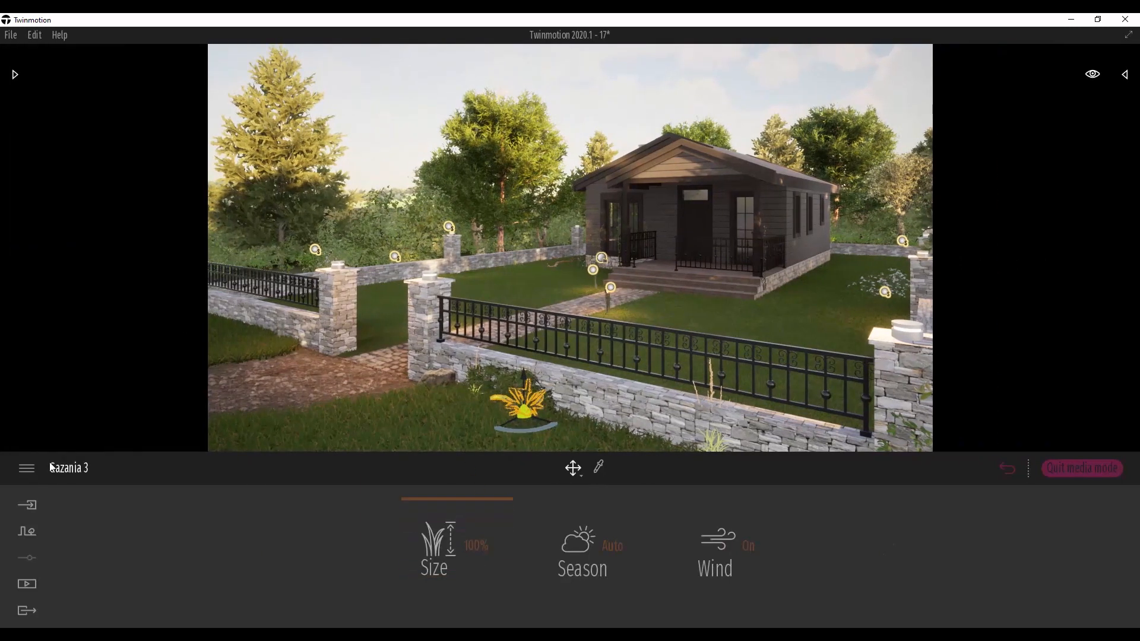
- Place a Variegated croton 5 plant at the edge of the gravel drive, beside the stone wall across from the reed grass
{"action": "left_click", "coordinate": [16, 78]}
{"action": "scroll", "coordinate": [160, 309], "scroll_direction": "down", "scroll_amount": 5}
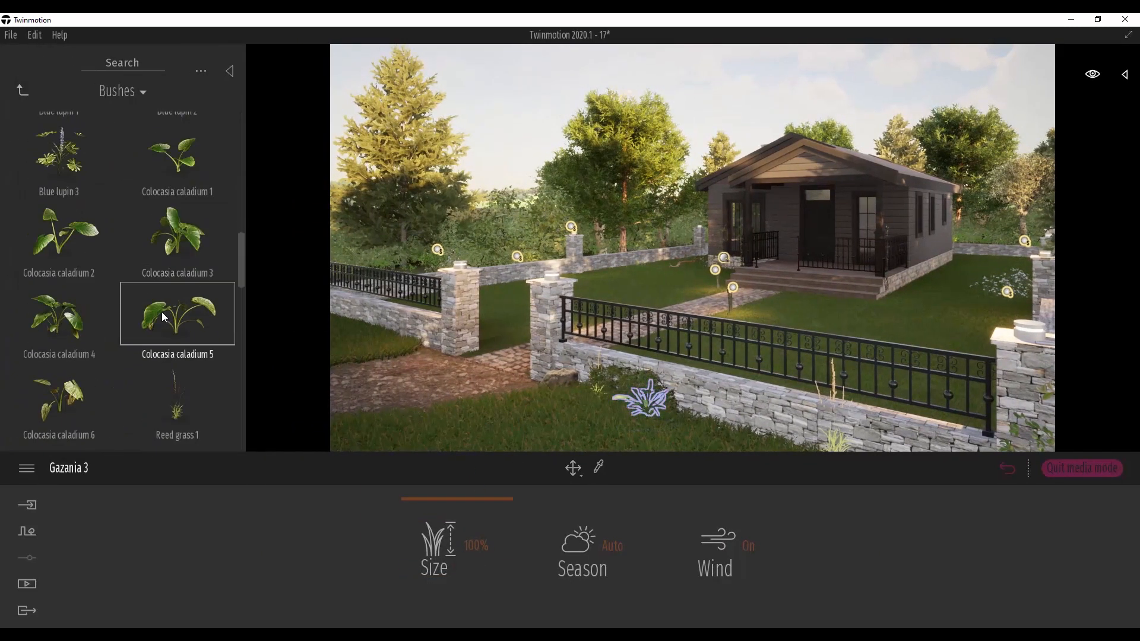
{"action": "scroll", "coordinate": [161, 312], "scroll_direction": "down", "scroll_amount": 8}
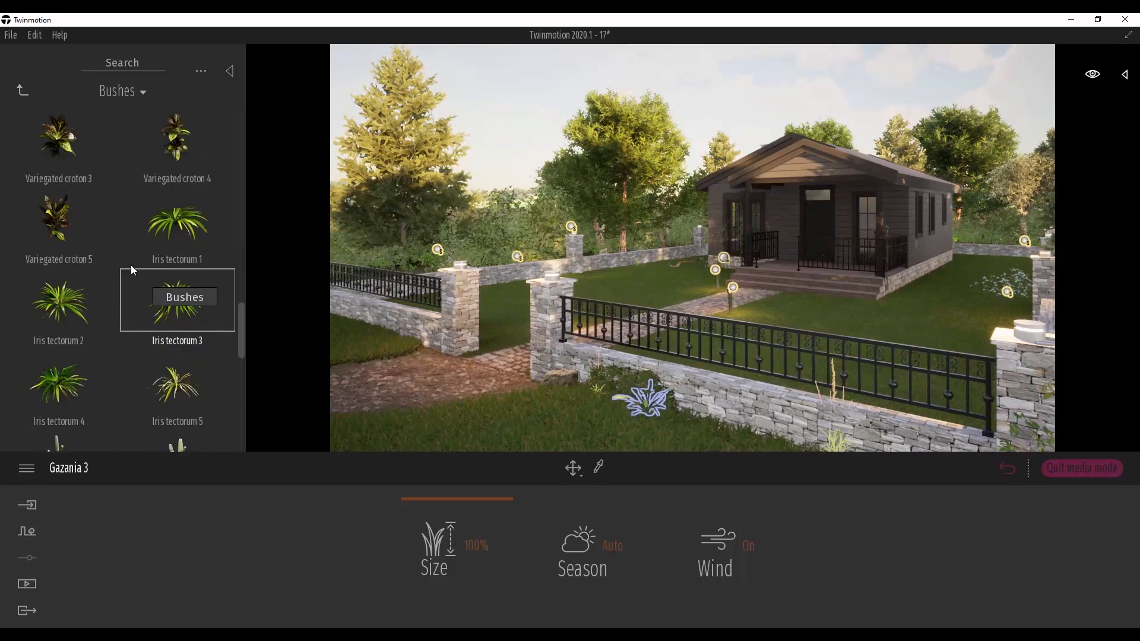
{"action": "left_click_drag", "start_coordinate": [63, 229], "coordinate": [412, 363]}
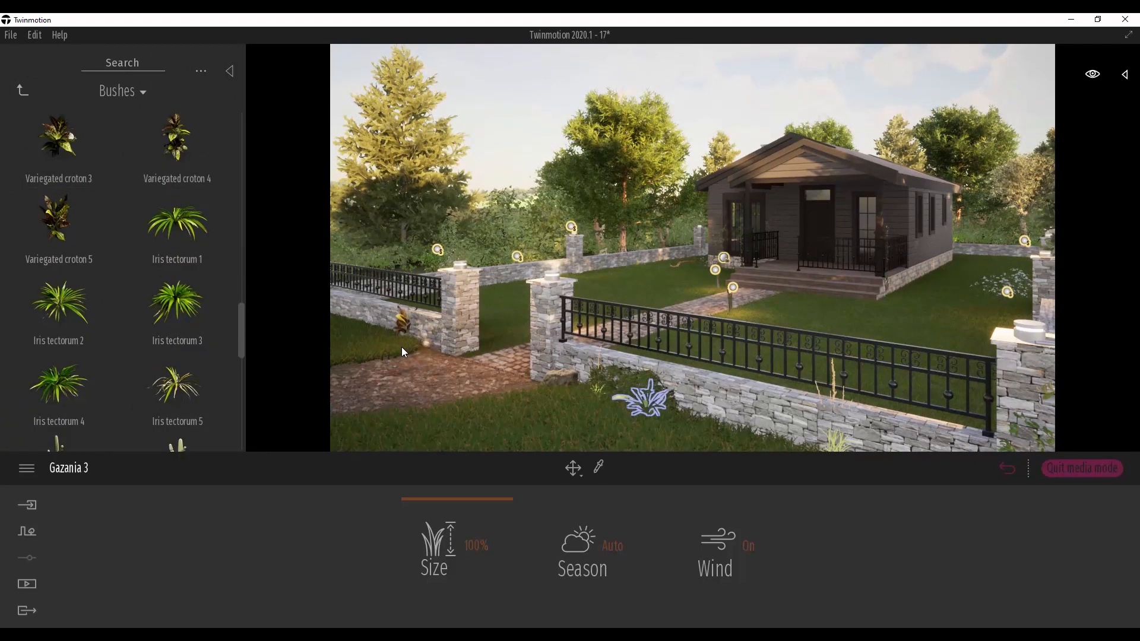
{"action": "left_click", "coordinate": [399, 350]}
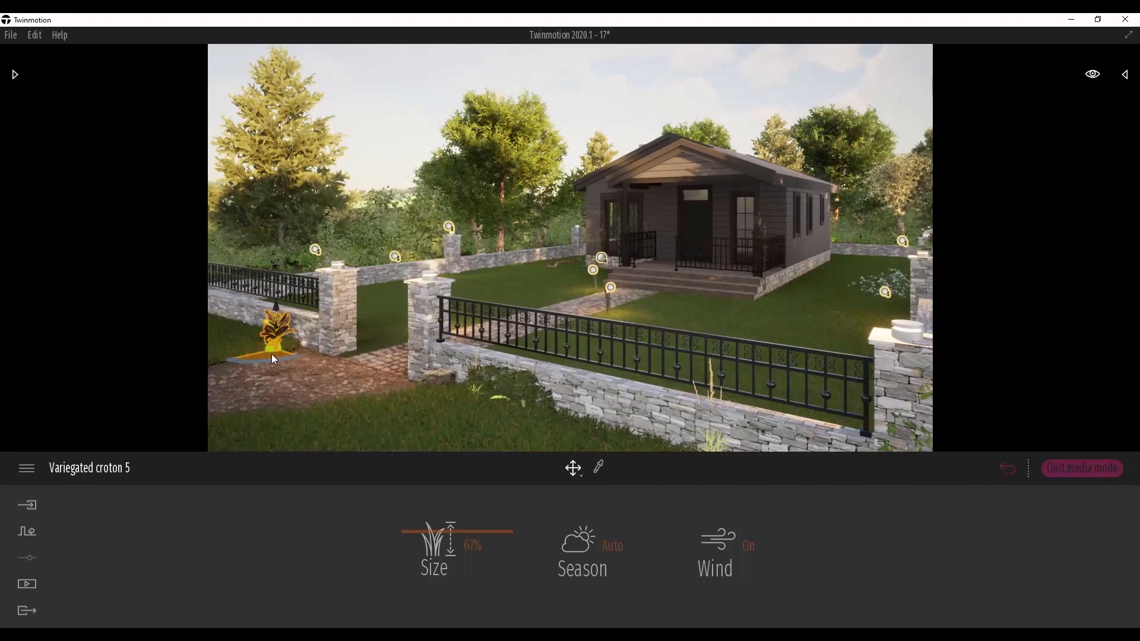
- Copy the croton to other spots along the gravel drive's edges and set the foreground copy's size to 23%
{"action": "left_click_drag", "start_coordinate": [243, 359], "coordinate": [228, 421], "text": "shift"}
{"action": "key", "text": "Return"}
{"action": "key", "text": "Return"}
{"action": "left_click", "coordinate": [524, 407]}
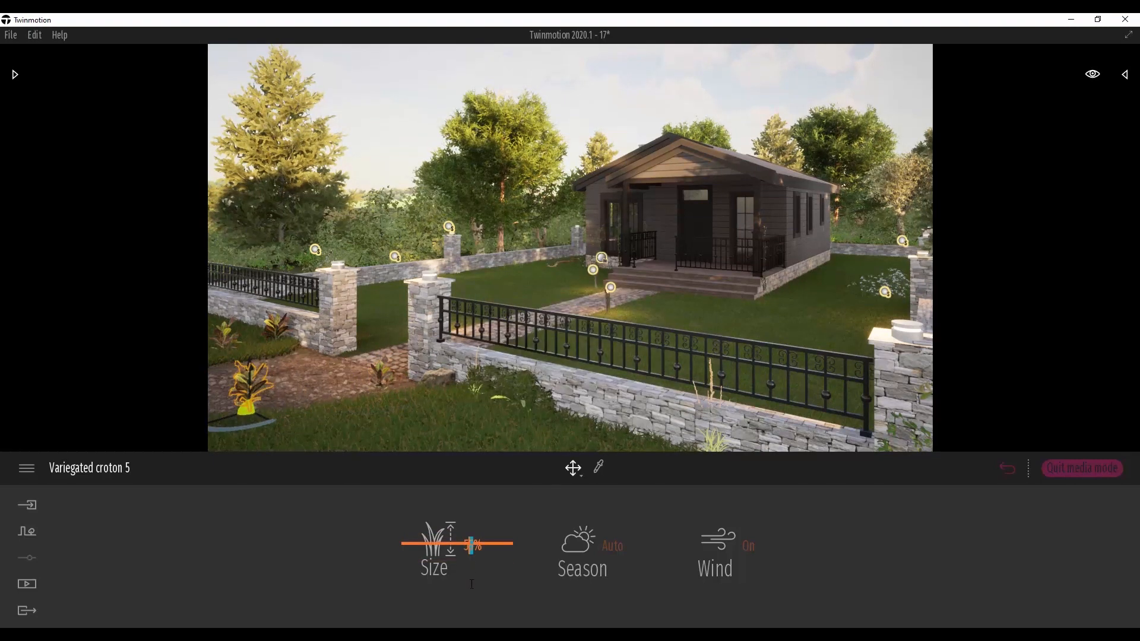
{"action": "left_click_drag", "start_coordinate": [453, 539], "coordinate": [461, 571]}
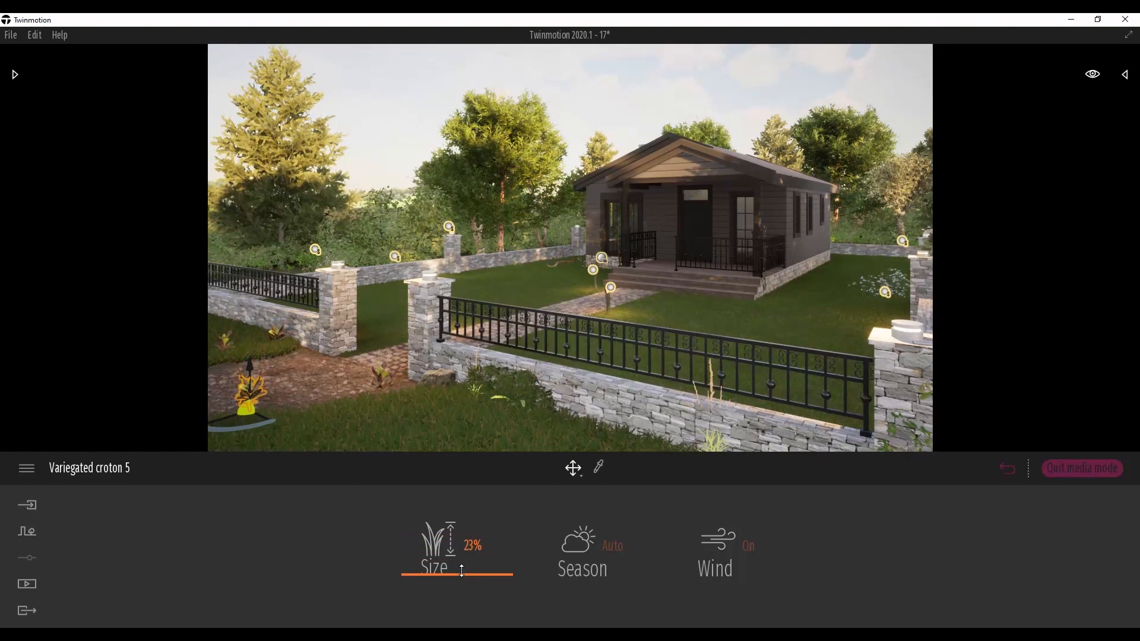
{"action": "left_click", "coordinate": [380, 386]}
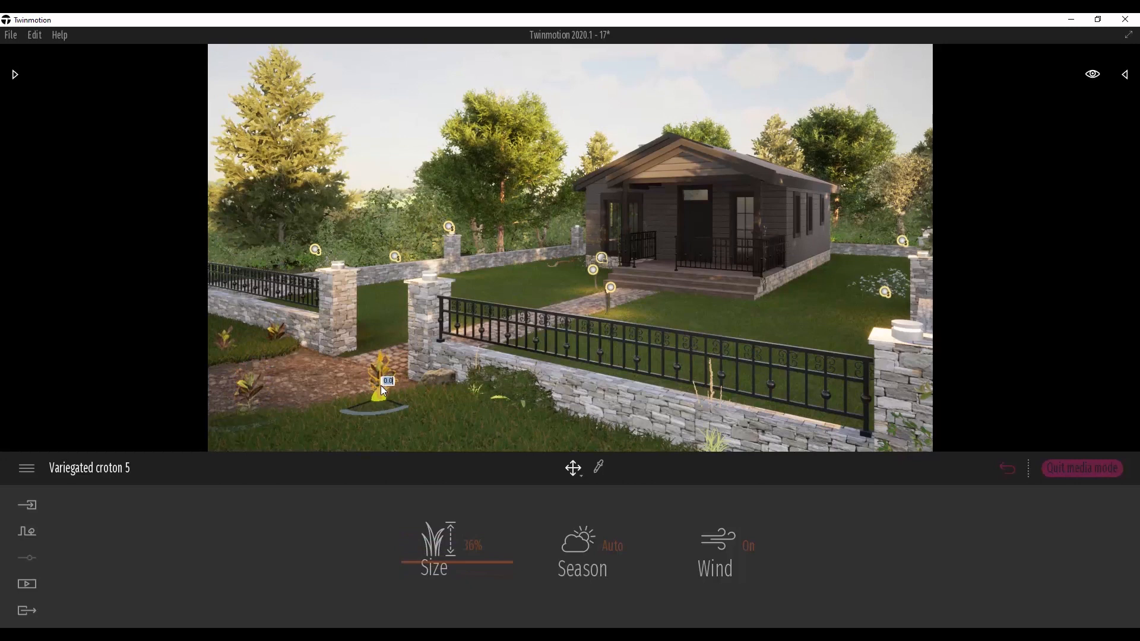
{"action": "left_click", "coordinate": [406, 84]}
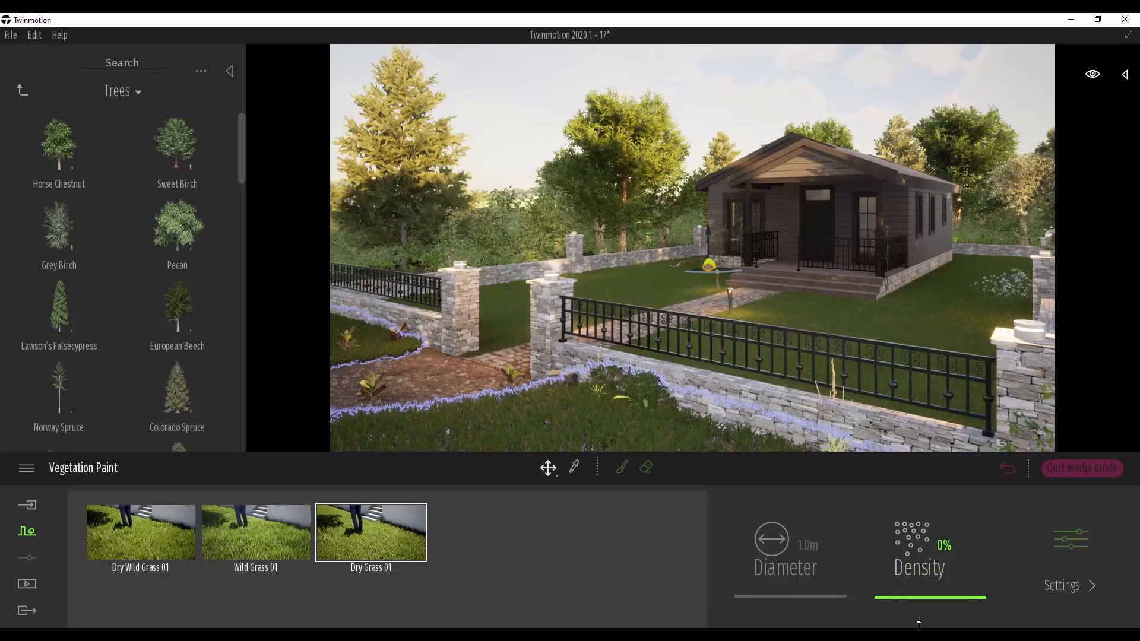
- Adjust the densities of the painted Dry Grass 01, Dry Wild Grass 01 and Wild Grass 01, with Wild Grass 01 at 26%
{"action": "left_click_drag", "start_coordinate": [919, 624], "coordinate": [878, 619]}
{"action": "left_click", "coordinate": [255, 534]}
{"action": "left_click", "coordinate": [141, 534]}
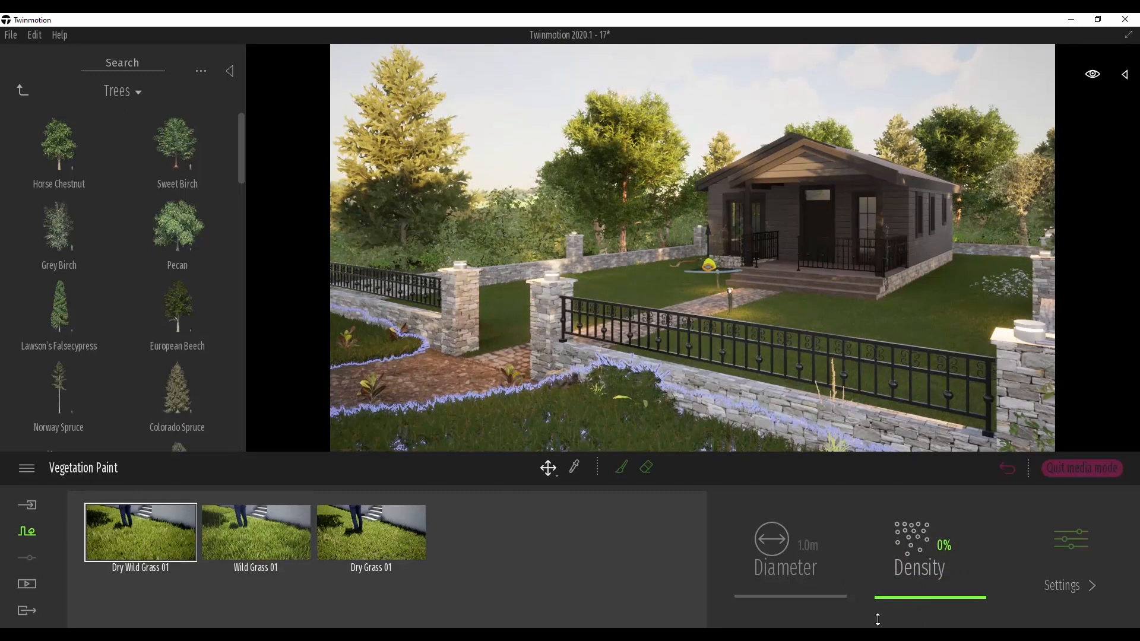
{"action": "left_click", "coordinate": [371, 533]}
{"action": "left_click_drag", "start_coordinate": [882, 560], "coordinate": [905, 582]}
{"action": "left_click", "coordinate": [178, 536]}
{"action": "left_click", "coordinate": [256, 533]}
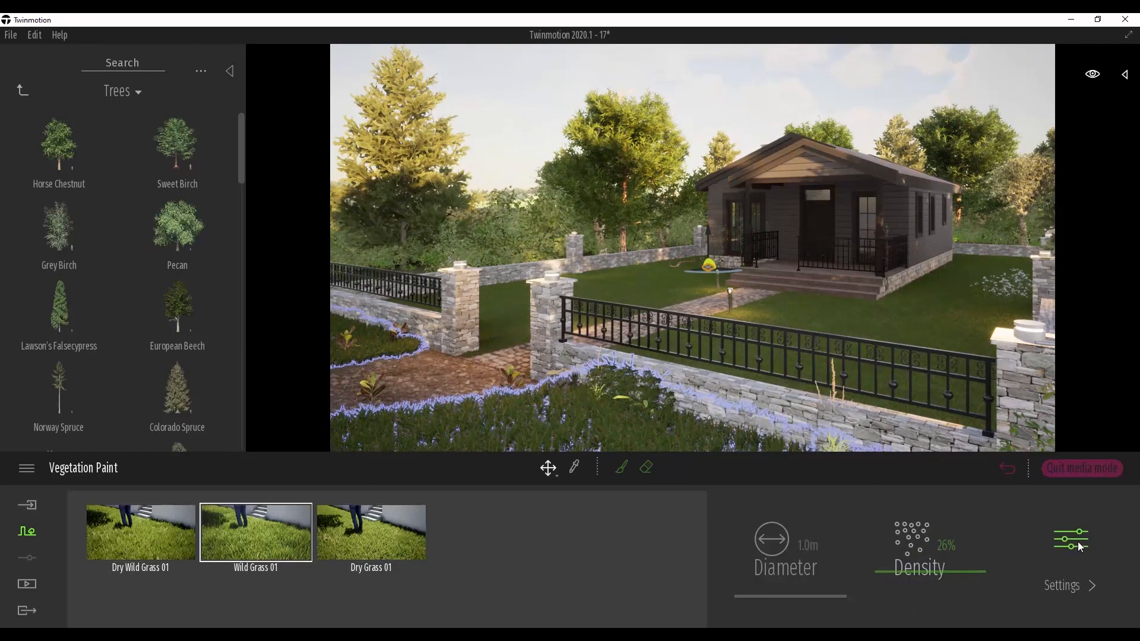
- Choose a new tint colour for the painted Wild Grass 01
{"action": "left_click", "coordinate": [1071, 541]}
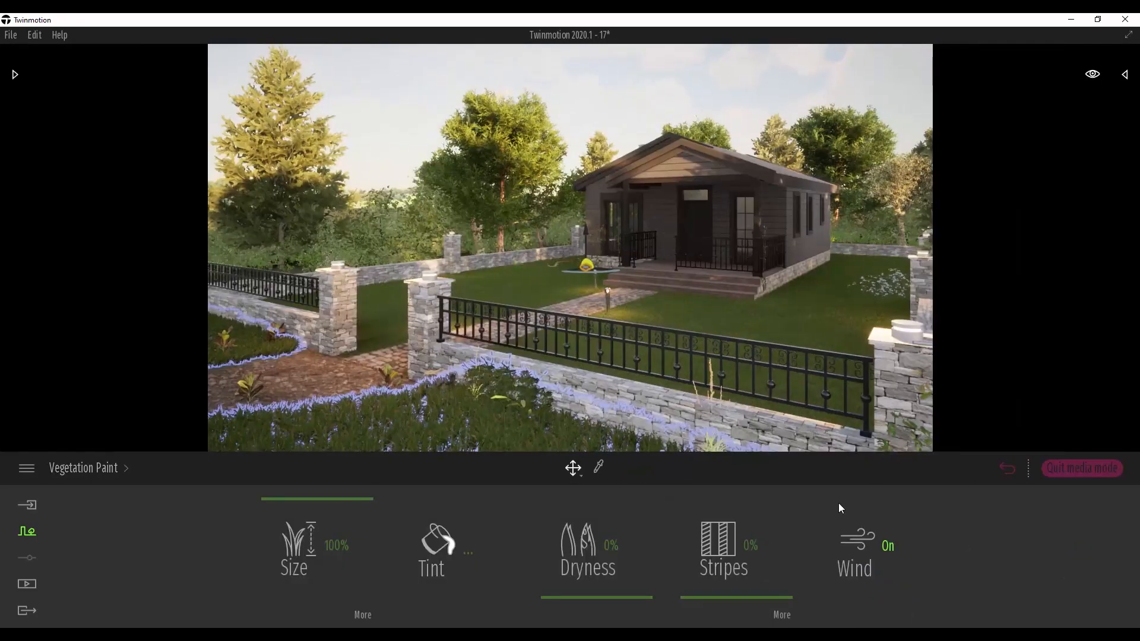
{"action": "left_click", "coordinate": [444, 534]}
{"action": "left_click", "coordinate": [664, 315]}
{"action": "mouse_move", "coordinate": [664, 315]}
{"action": "left_mouse_down"}
{"action": "mouse_move", "coordinate": [621, 278]}
{"action": "mouse_move", "coordinate": [664, 314]}
{"action": "left_mouse_up"}
{"action": "left_click", "coordinate": [854, 471]}
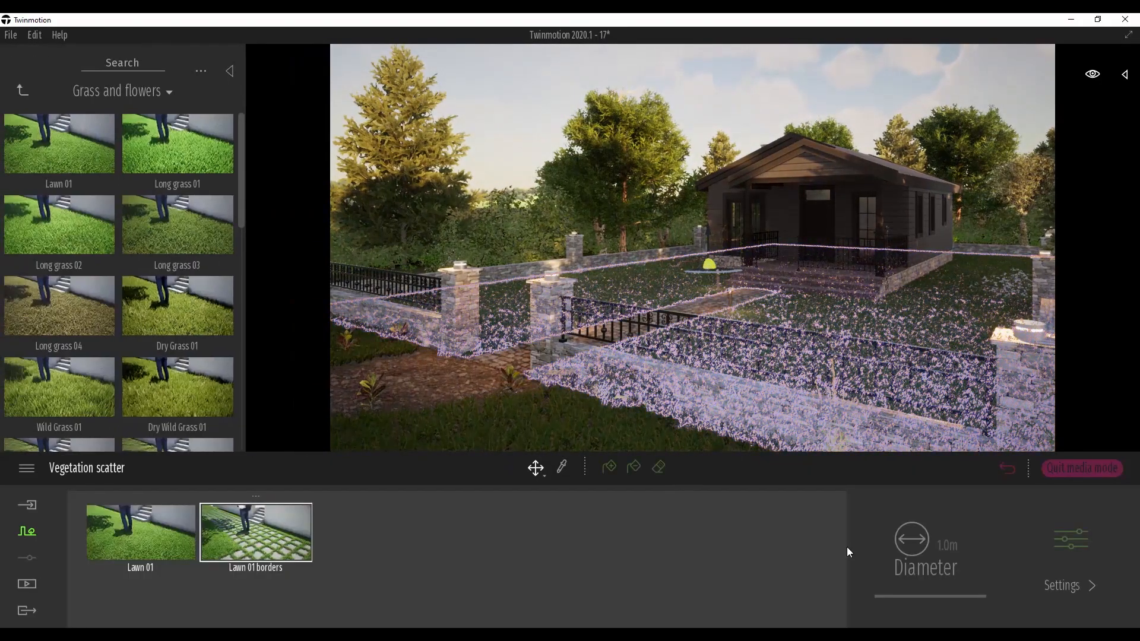
- Give the scattered Lawn 01 borders grass around the house a pale blue tint
{"action": "left_click", "coordinate": [1095, 548]}
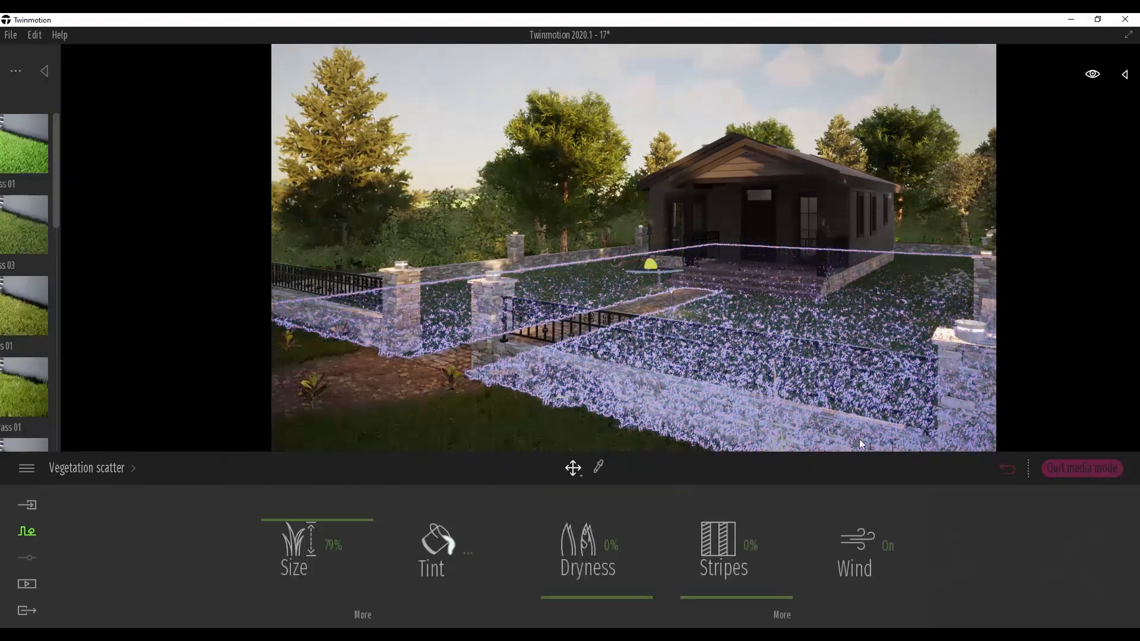
{"action": "left_click", "coordinate": [458, 557]}
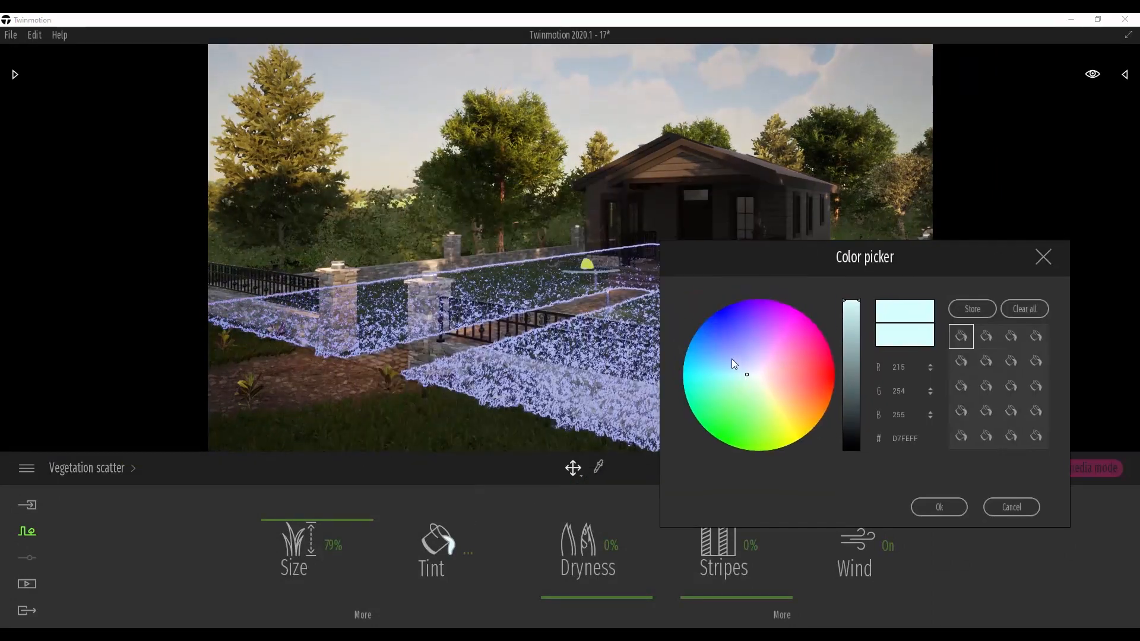
{"action": "left_click", "coordinate": [725, 355]}
{"action": "left_click", "coordinate": [939, 507]}
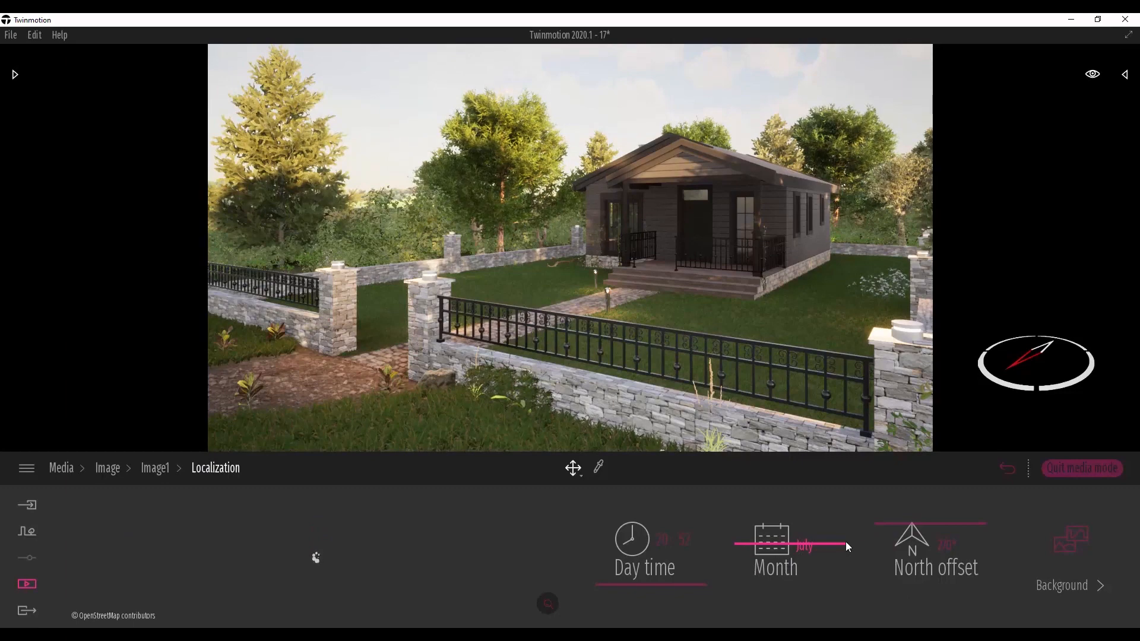
- Set Image1's north offset to 0° and its shadow bias to 0.25
{"action": "left_click_drag", "start_coordinate": [882, 523], "coordinate": [873, 605]}
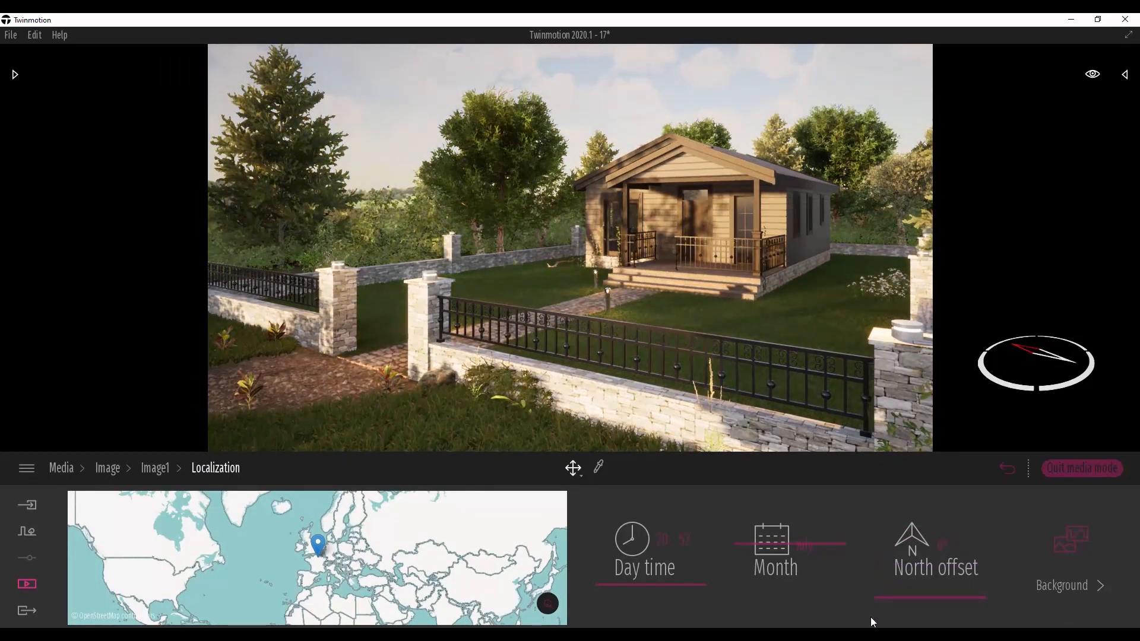
{"action": "left_click", "coordinate": [155, 472]}
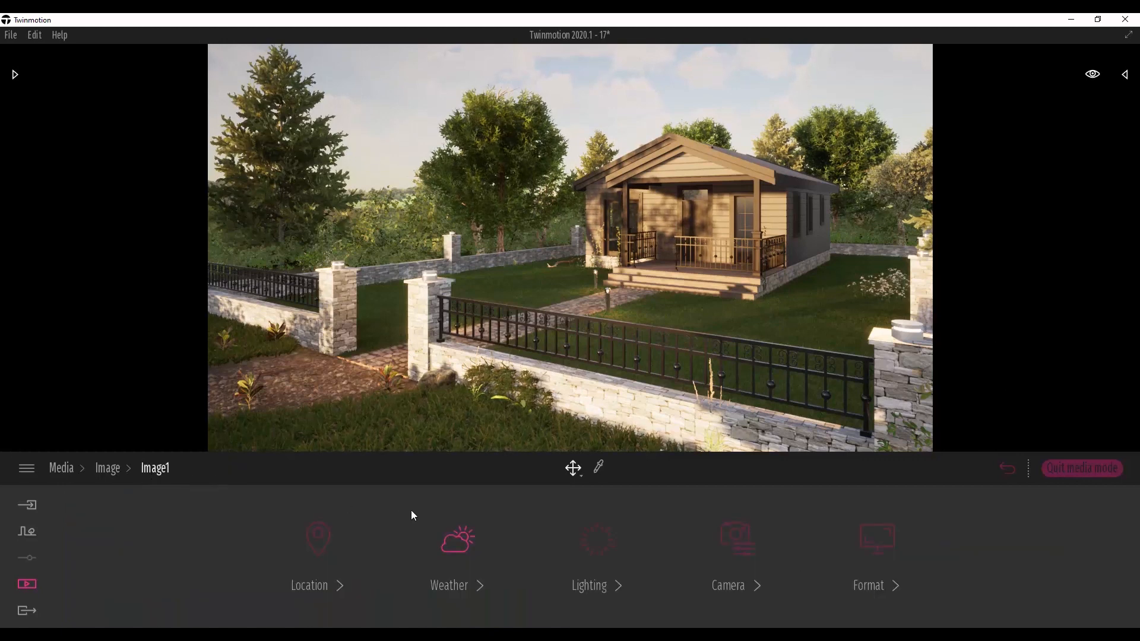
{"action": "left_click", "coordinate": [595, 543]}
{"action": "left_click", "coordinate": [790, 616]}
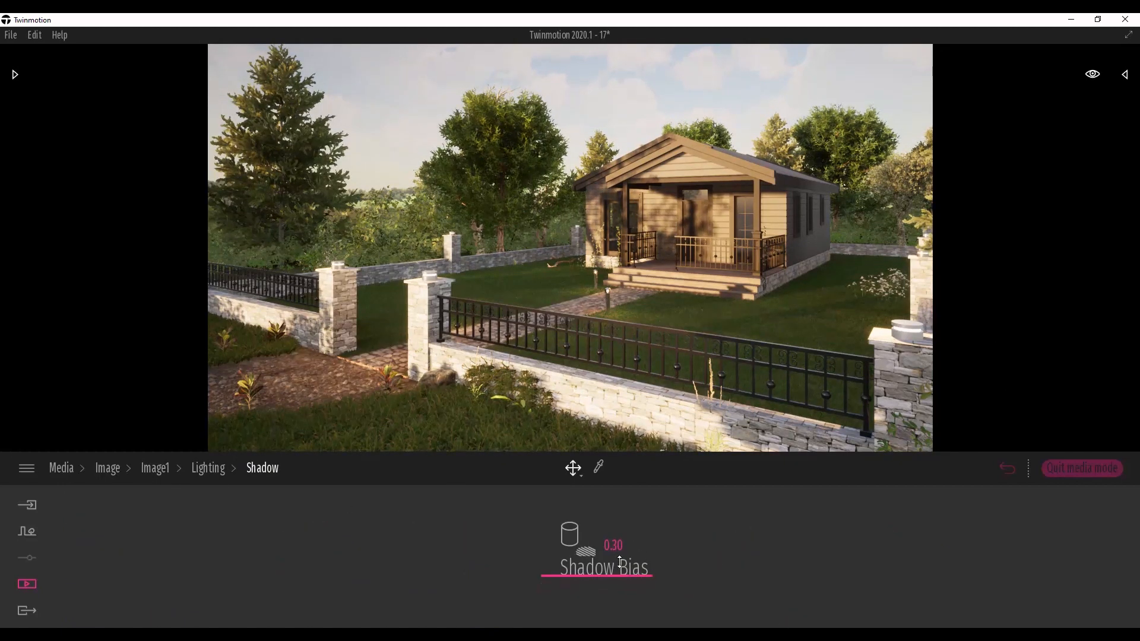
{"action": "left_click_drag", "start_coordinate": [621, 566], "coordinate": [613, 603]}
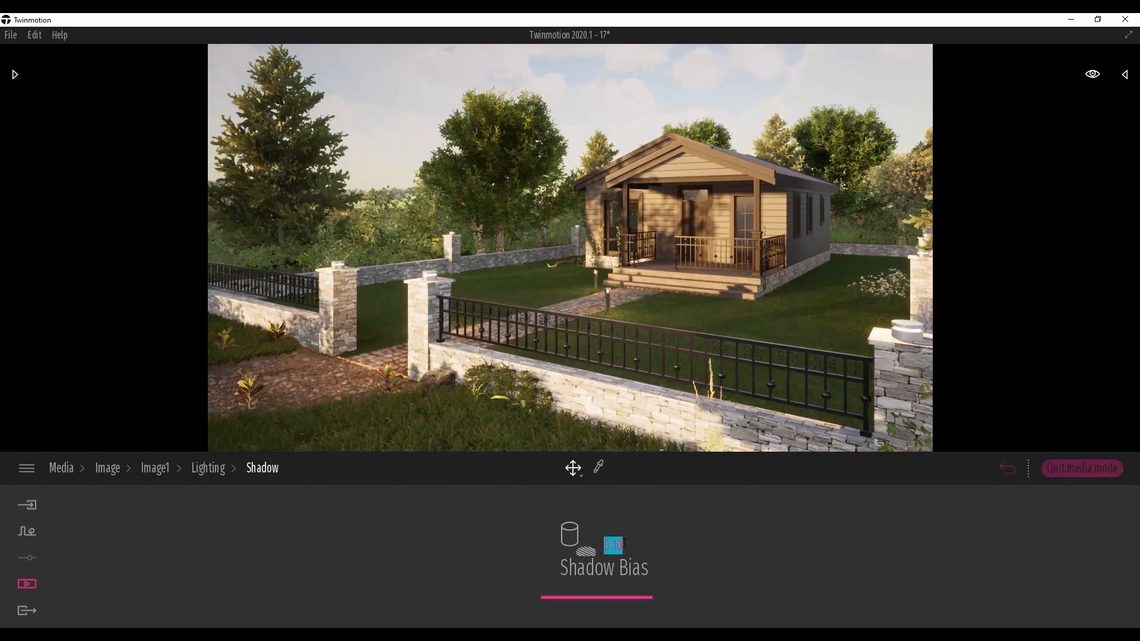
{"action": "type", "text": "0.25"}
{"action": "key", "text": "Return"}
{"action": "left_click", "coordinate": [205, 470]}
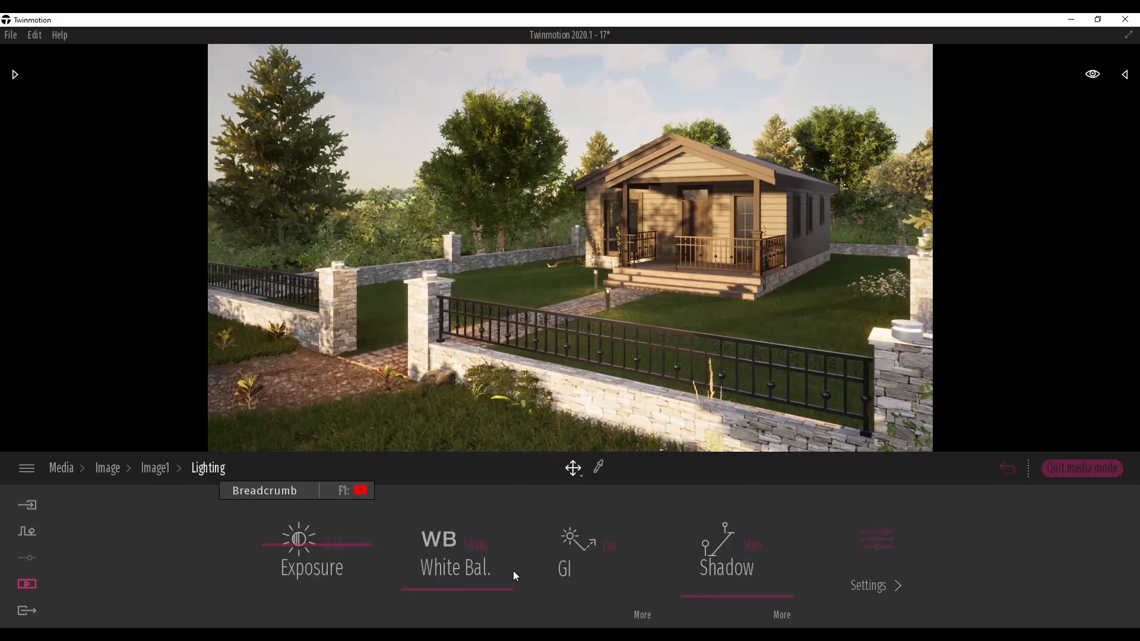
- Check the GI settings and raise the image's ambient lighting to 2.00
{"action": "left_click", "coordinate": [642, 617]}
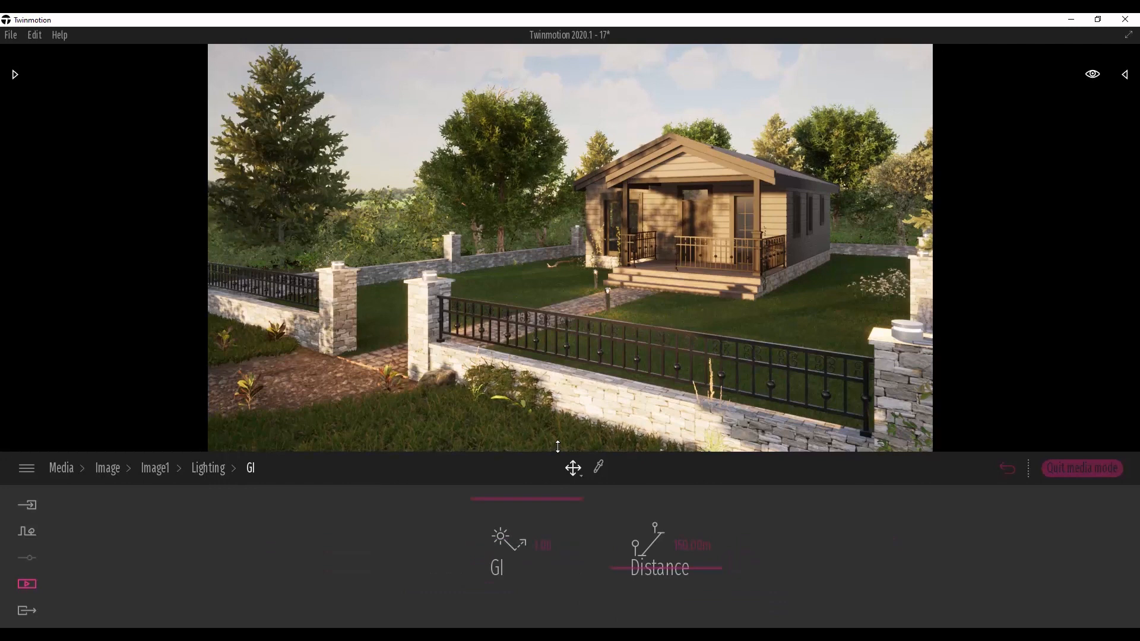
{"action": "left_click", "coordinate": [208, 468]}
{"action": "left_click", "coordinate": [872, 570]}
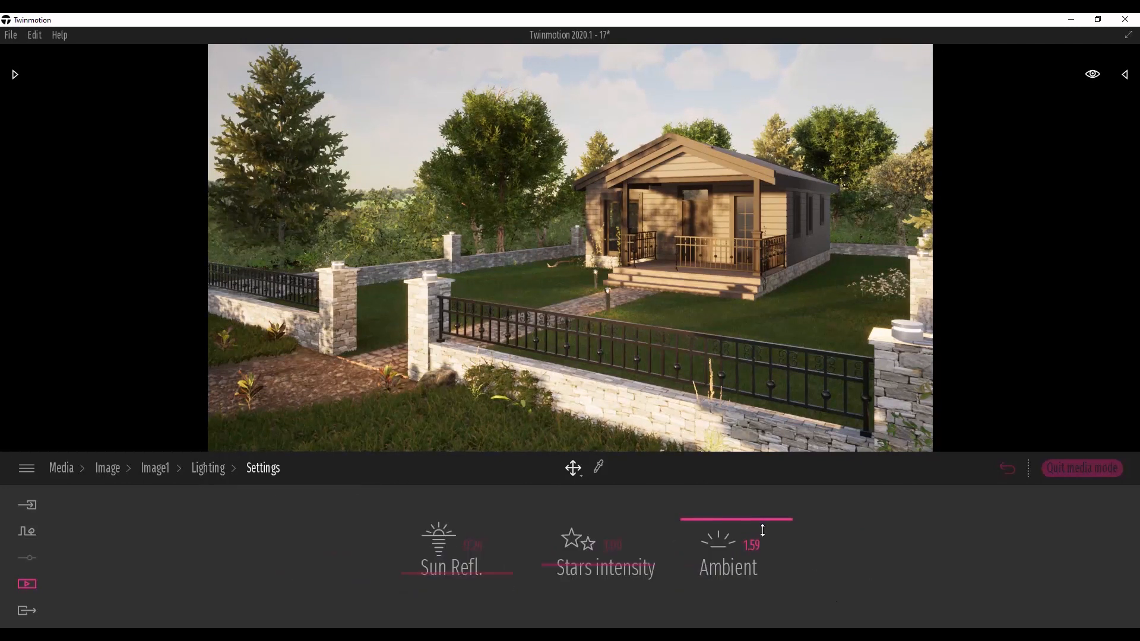
{"action": "left_click_drag", "start_coordinate": [764, 531], "coordinate": [782, 468]}
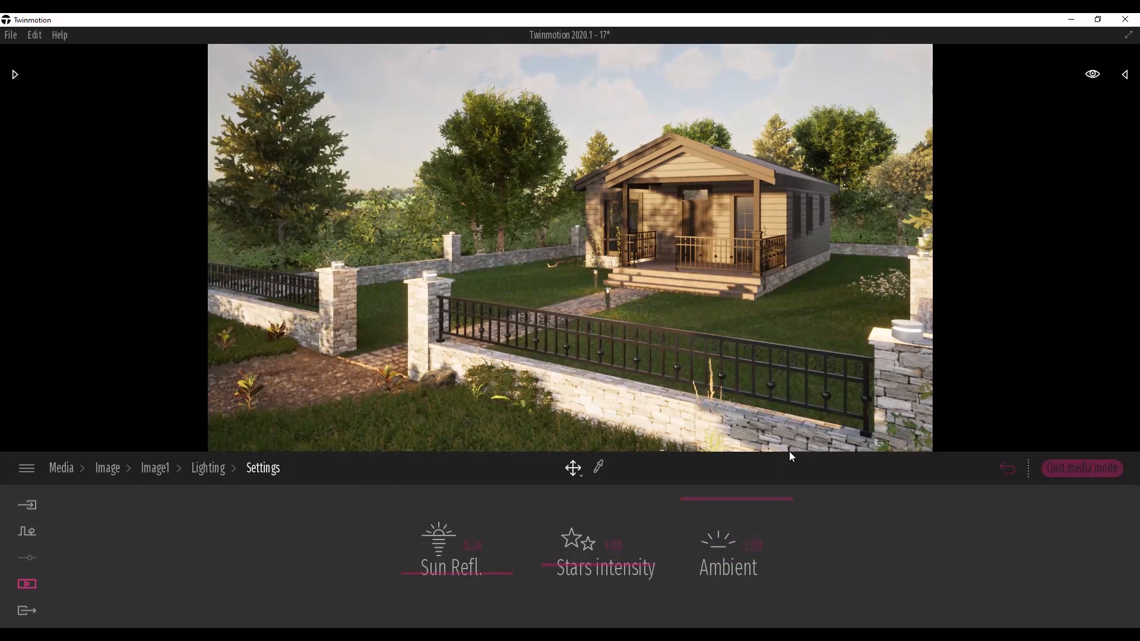
{"action": "left_click", "coordinate": [204, 470]}
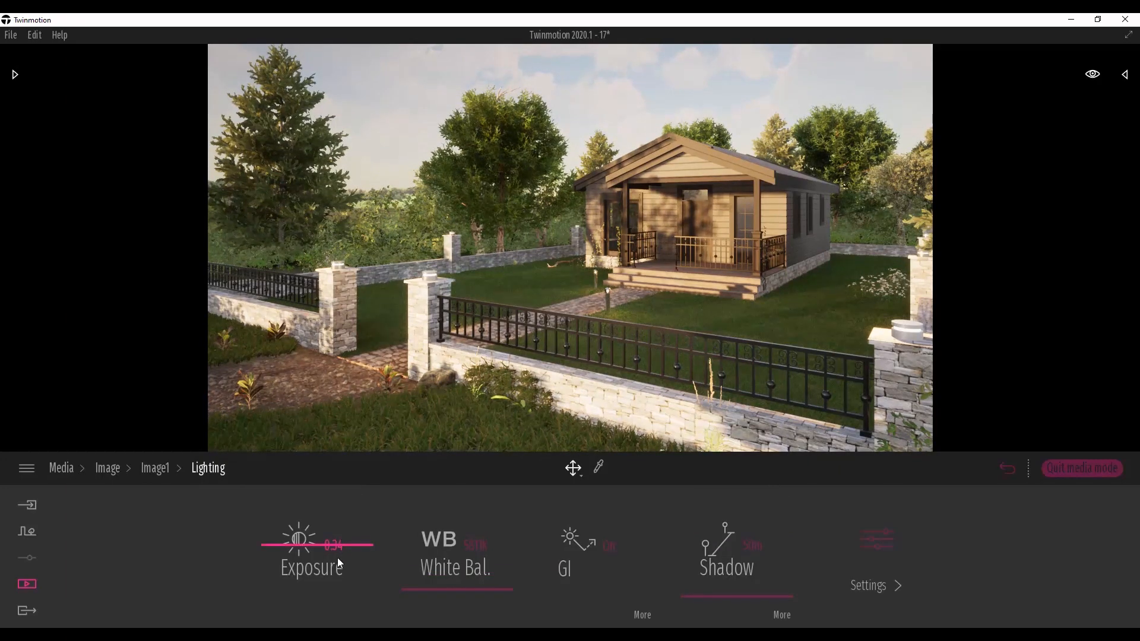
- Fine-tune the image's exposure and raise its sun reflection to 0.68
{"action": "mouse_move", "coordinate": [340, 549]}
{"action": "left_mouse_down"}
{"action": "mouse_move", "coordinate": [339, 539]}
{"action": "mouse_move", "coordinate": [338, 549]}
{"action": "left_mouse_up"}
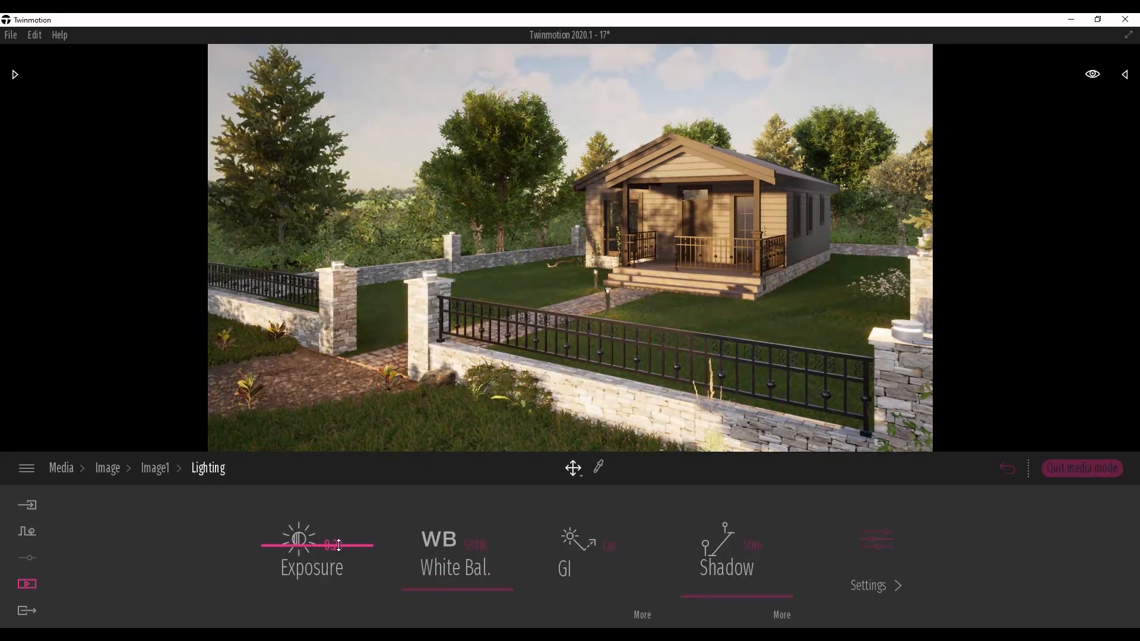
{"action": "left_click", "coordinate": [881, 561]}
{"action": "left_click_drag", "start_coordinate": [489, 613], "coordinate": [488, 533]}
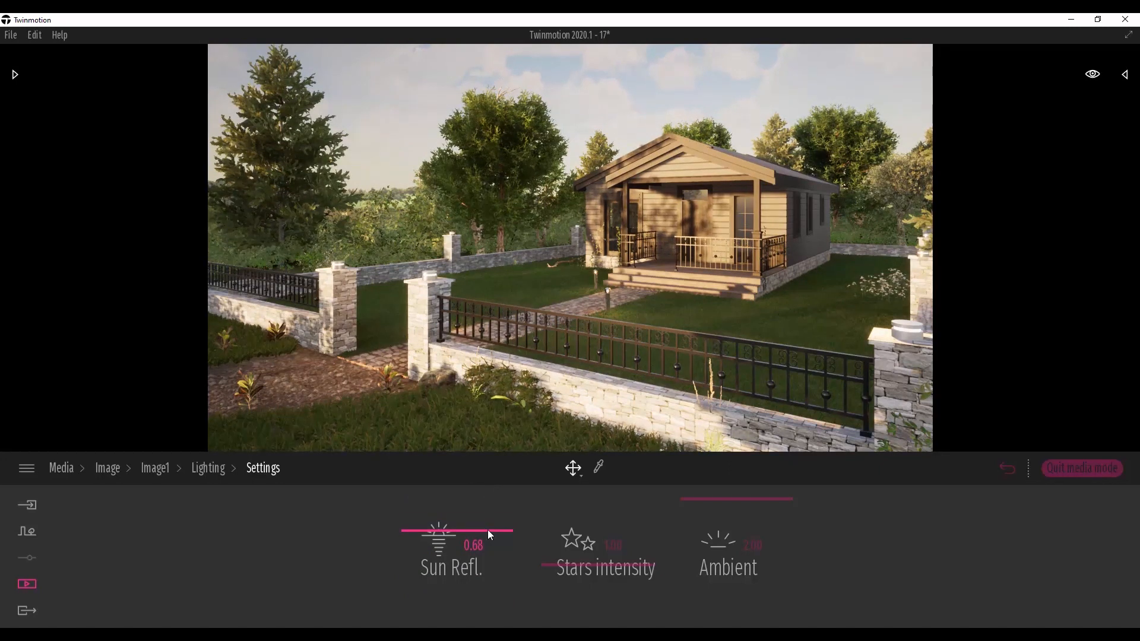
- Lower the image's white balance slightly and save the project
{"action": "left_click", "coordinate": [206, 470]}
{"action": "left_click_drag", "start_coordinate": [432, 593], "coordinate": [428, 614]}
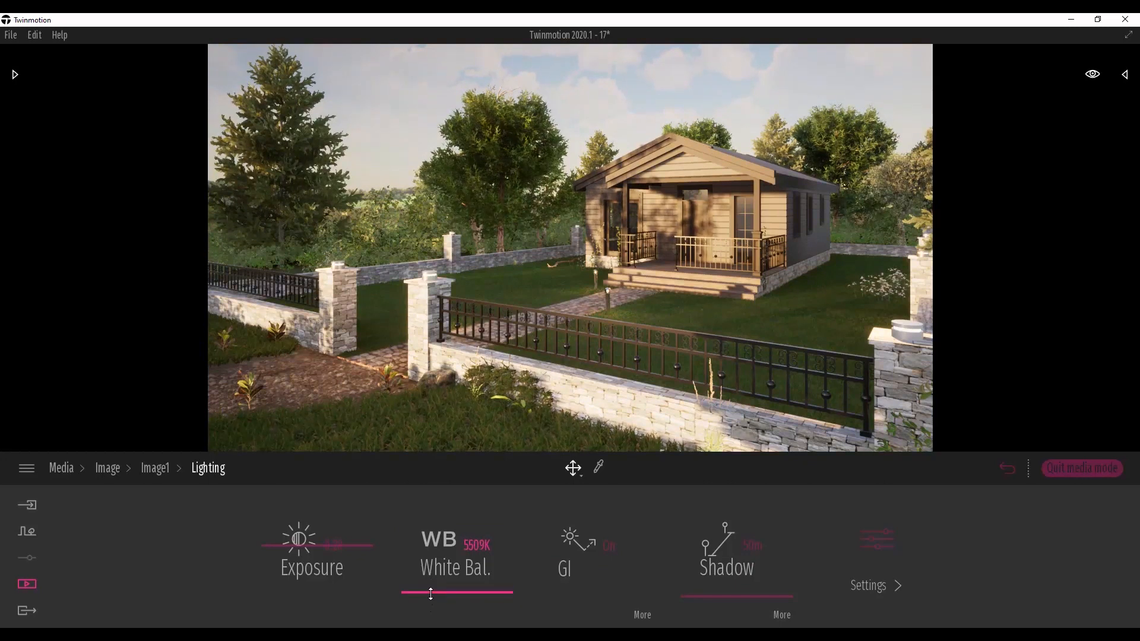
{"action": "key", "text": "ctrl+s"}
- Set the colour of the soveler material on the roof trim to black (#000000)
{"action": "left_click", "coordinate": [717, 161]}
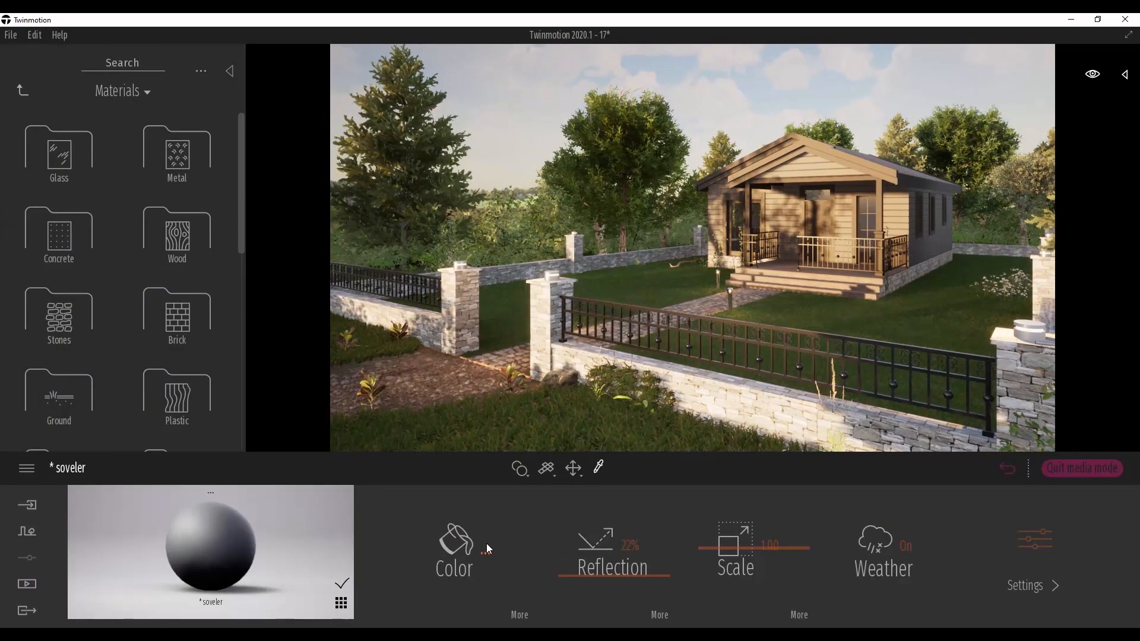
{"action": "left_click", "coordinate": [487, 544]}
{"action": "left_click_drag", "start_coordinate": [558, 361], "coordinate": [550, 404]}
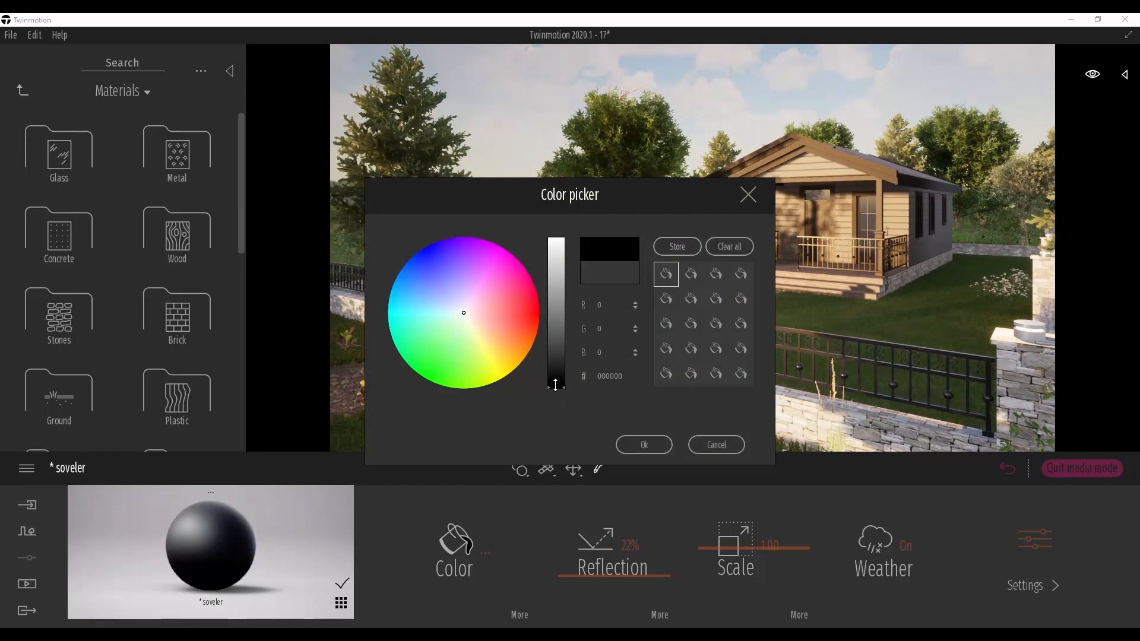
{"action": "left_click", "coordinate": [623, 446]}
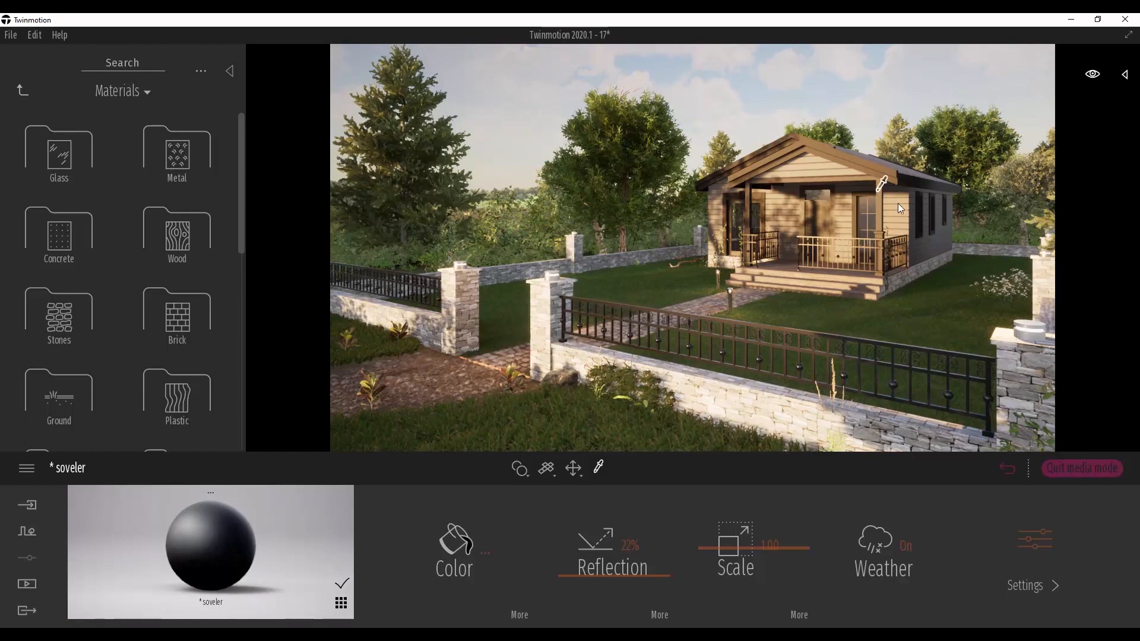
- Change the colour of the house siding's fuga geniş material to dark blue (#234A62)
{"action": "left_click", "coordinate": [879, 201]}
{"action": "left_click", "coordinate": [470, 543]}
{"action": "left_click_drag", "start_coordinate": [555, 364], "coordinate": [360, 430]}
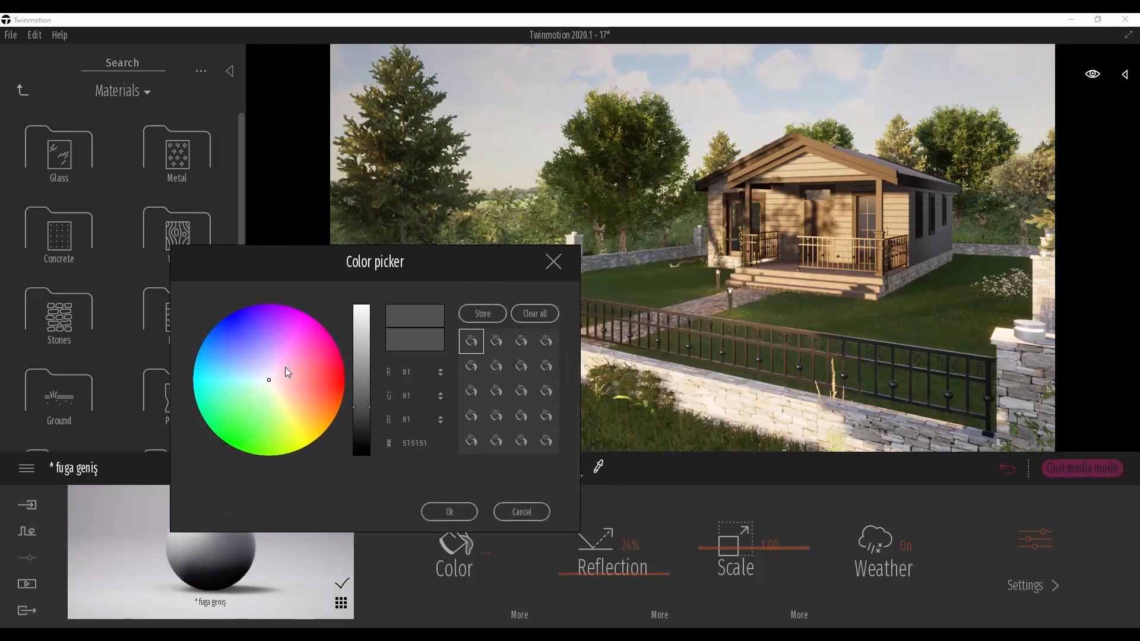
{"action": "left_click", "coordinate": [263, 373]}
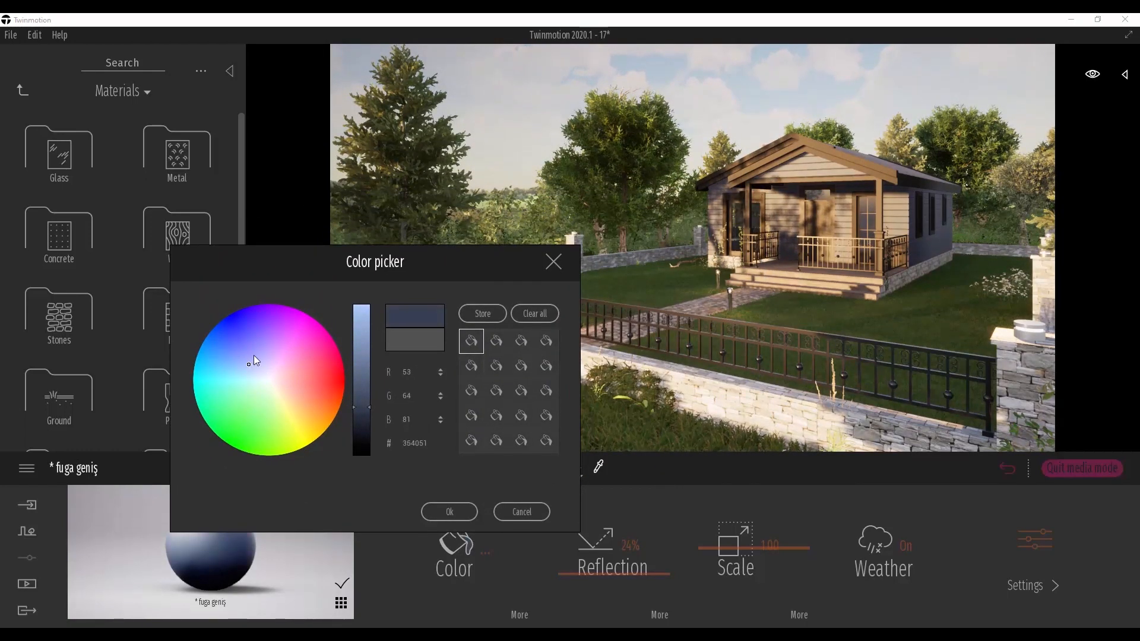
{"action": "left_click", "coordinate": [225, 362]}
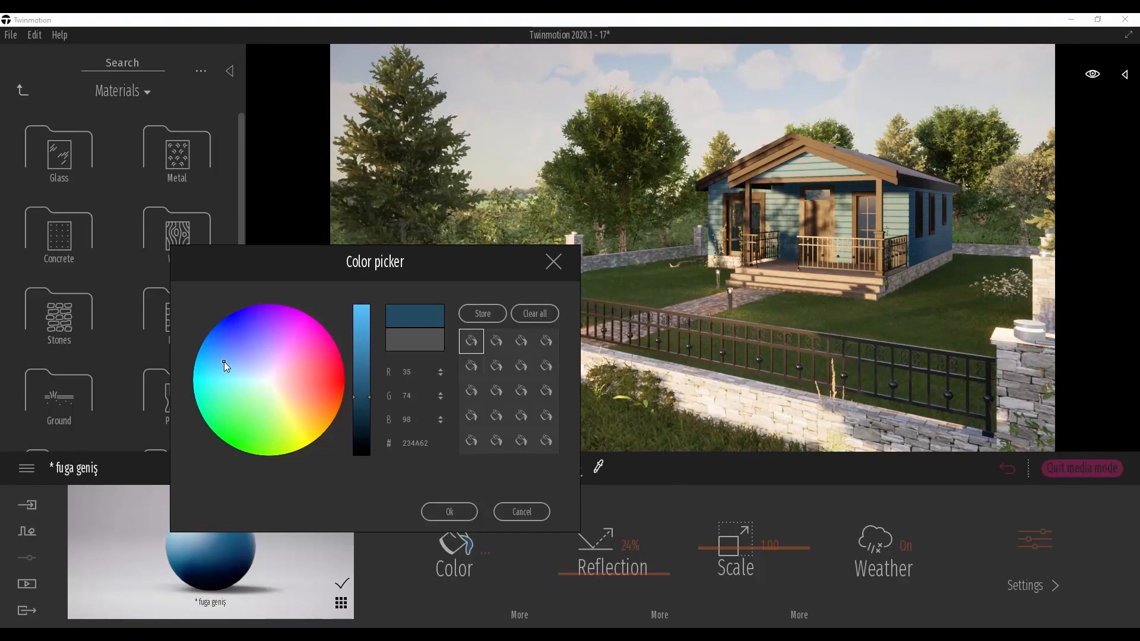
{"action": "left_click", "coordinate": [450, 512]}
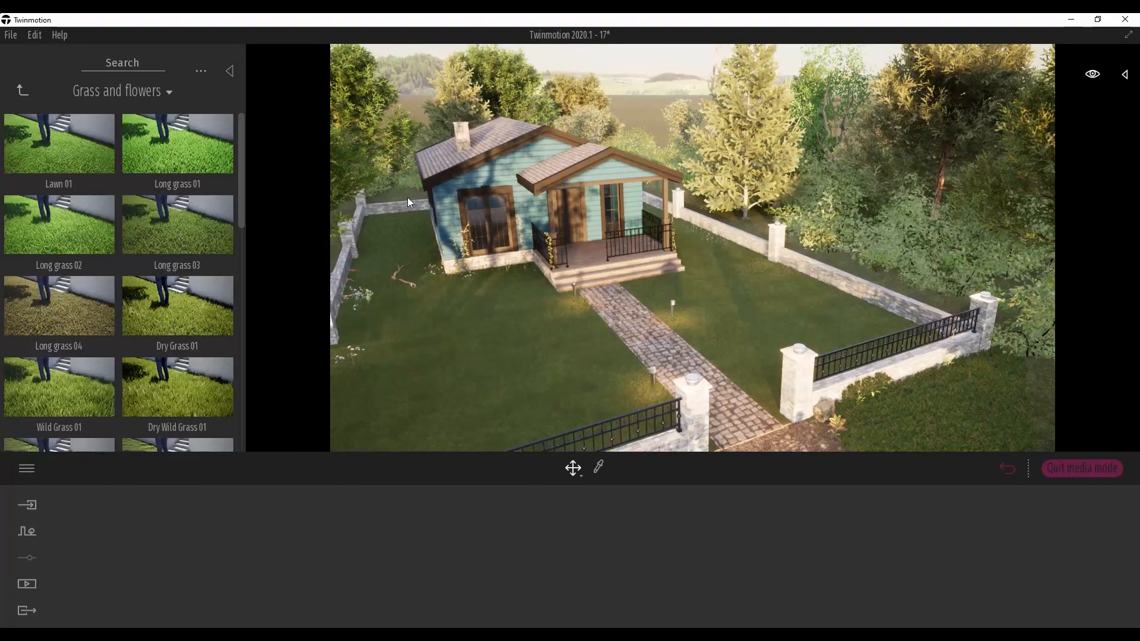
- Place a Mossy dirt 2 decal from the Decals library on the front stone wall
{"action": "left_click", "coordinate": [23, 90]}
{"action": "left_click", "coordinate": [82, 239]}
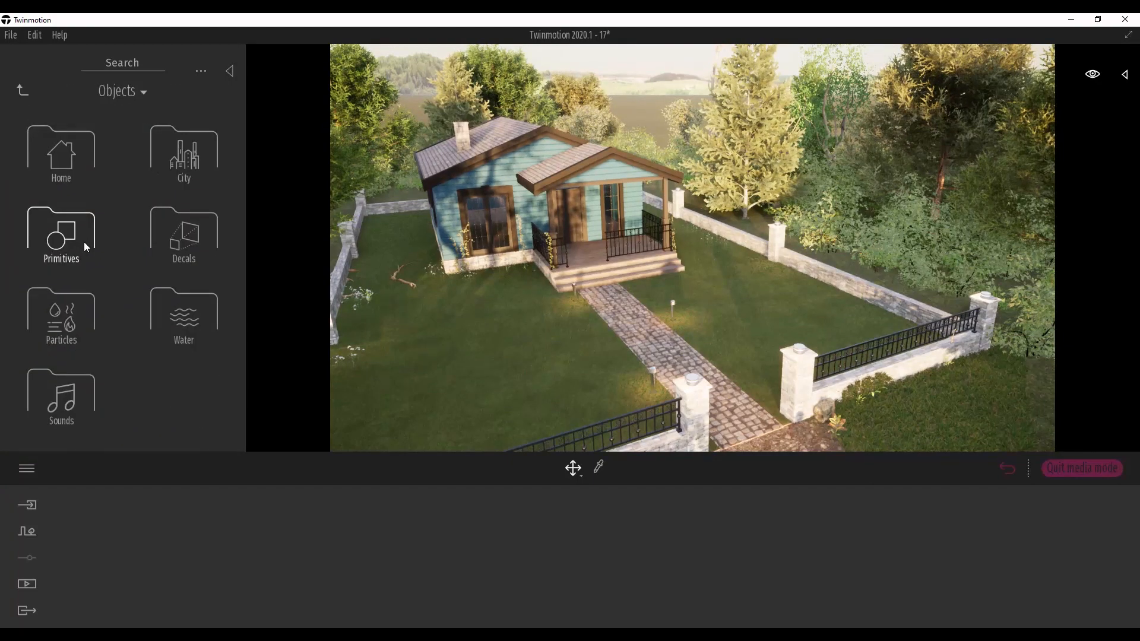
{"action": "left_click", "coordinate": [184, 234]}
{"action": "left_click_drag", "start_coordinate": [241, 129], "coordinate": [177, 352]}
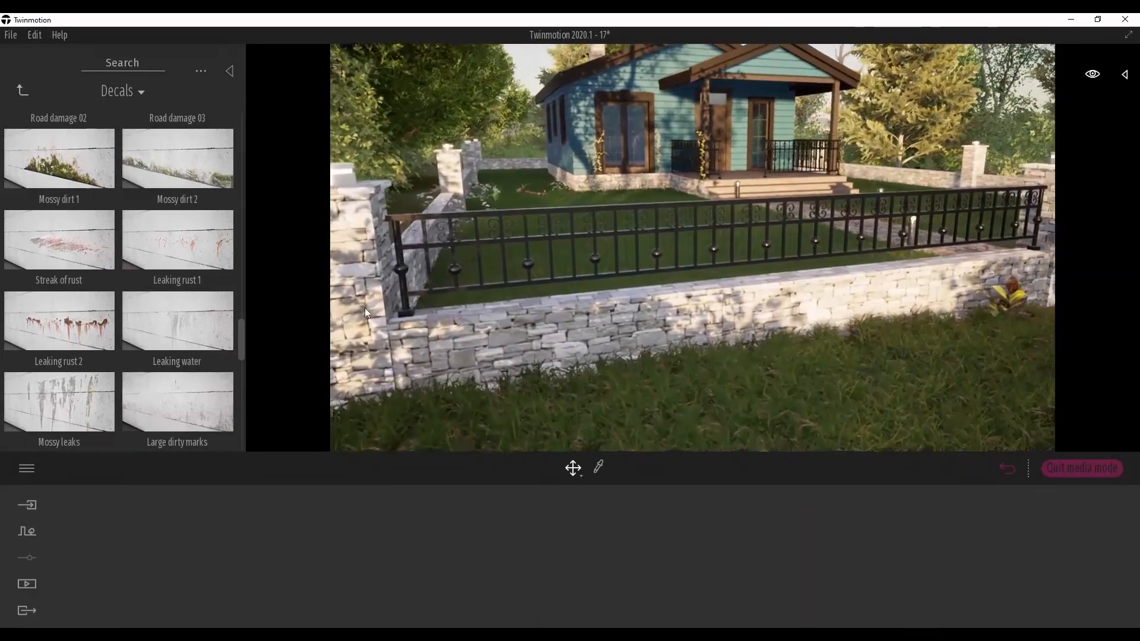
{"action": "scroll", "coordinate": [205, 177], "scroll_direction": "up", "scroll_amount": 1}
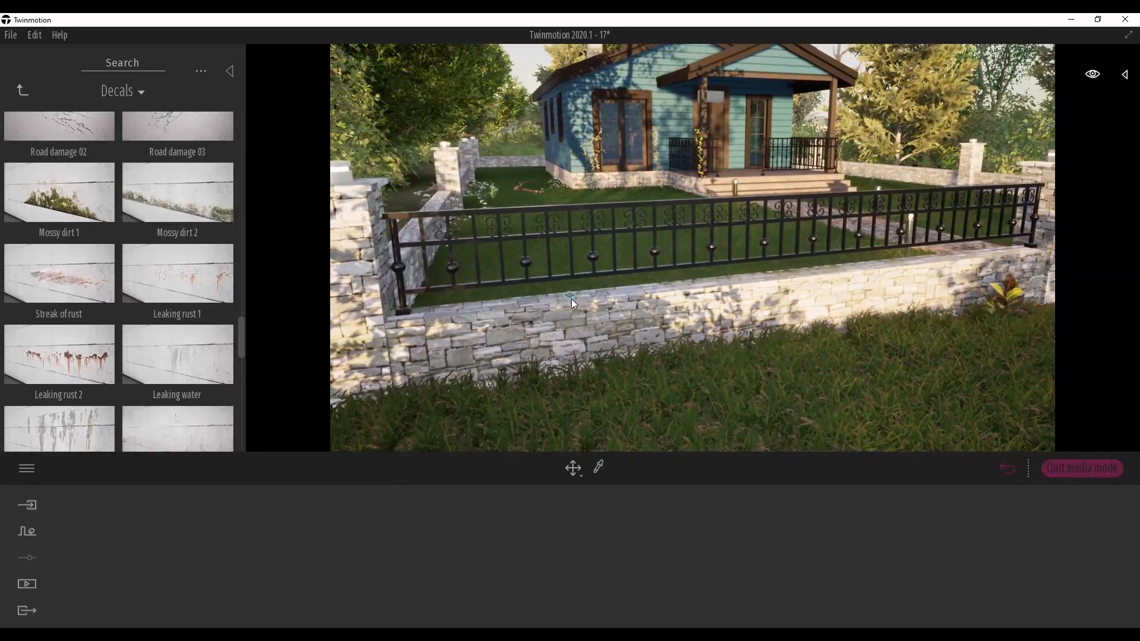
{"action": "left_click_drag", "start_coordinate": [571, 298], "coordinate": [615, 343]}
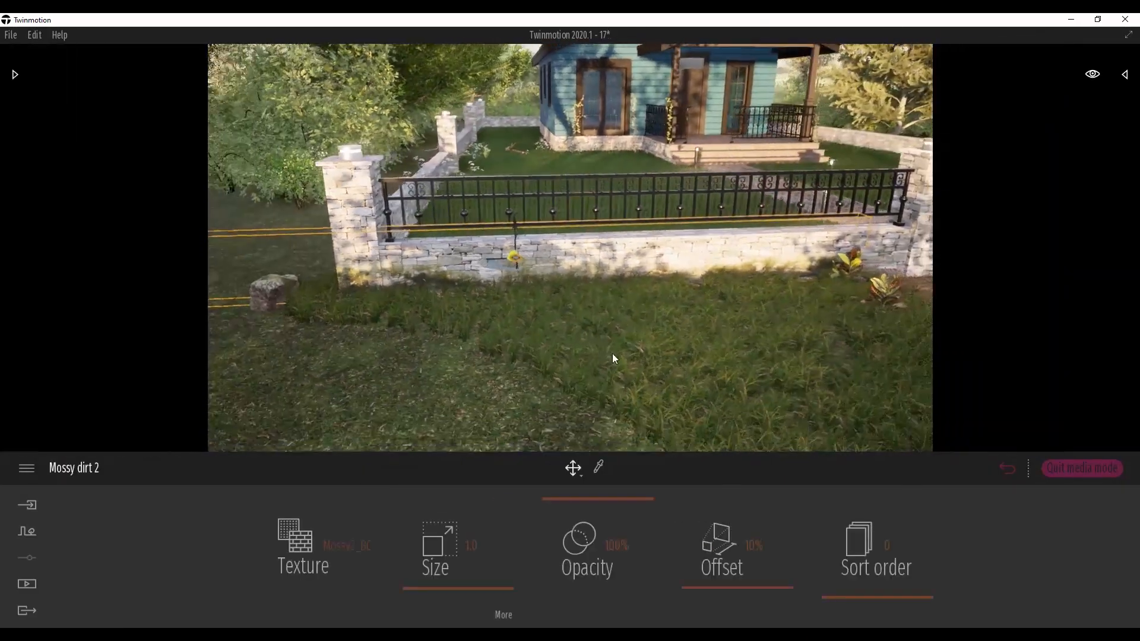
- Move the Mossy dirt 2 decal along the front stone wall towards the entrance path
{"action": "left_click_drag", "start_coordinate": [640, 268], "coordinate": [766, 278]}
{"action": "mouse_move", "coordinate": [738, 297]}
{"action": "right_mouse_down"}
{"action": "mouse_move", "coordinate": [730, 303]}
{"action": "mouse_move", "coordinate": [737, 298]}
{"action": "right_mouse_up"}
{"action": "key", "text": "w"}
{"action": "key", "text": "s"}
{"action": "key", "text": "a"}
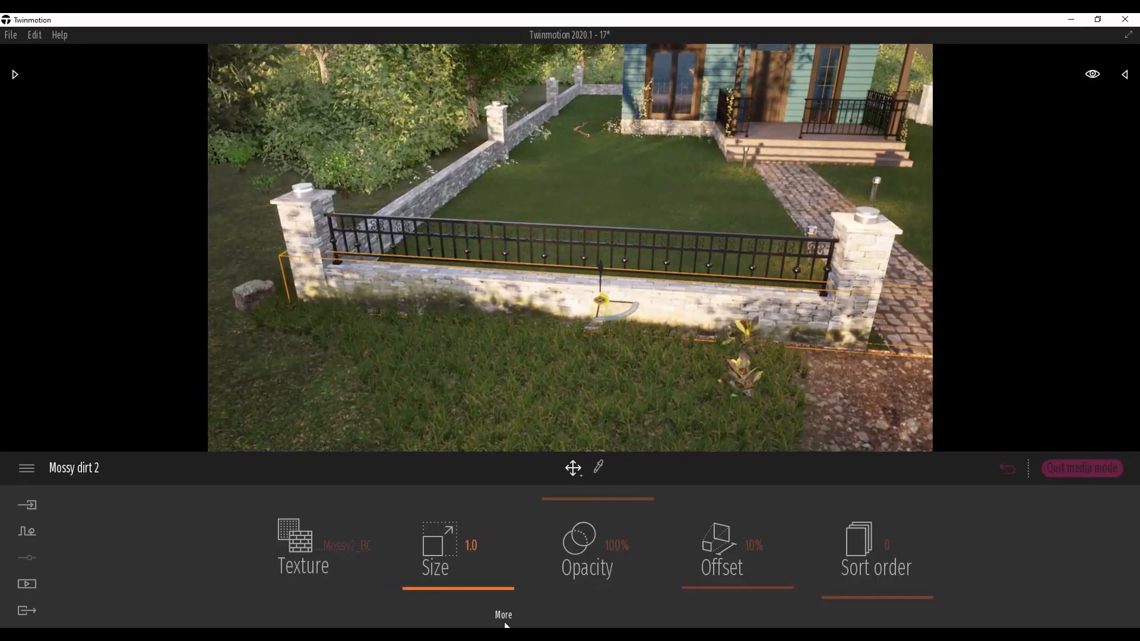
- Set the mossy decal's length to 2.0 and adjust its height against the front stone wall
{"action": "left_click", "coordinate": [504, 617]}
{"action": "left_click_drag", "start_coordinate": [636, 593], "coordinate": [571, 575]}
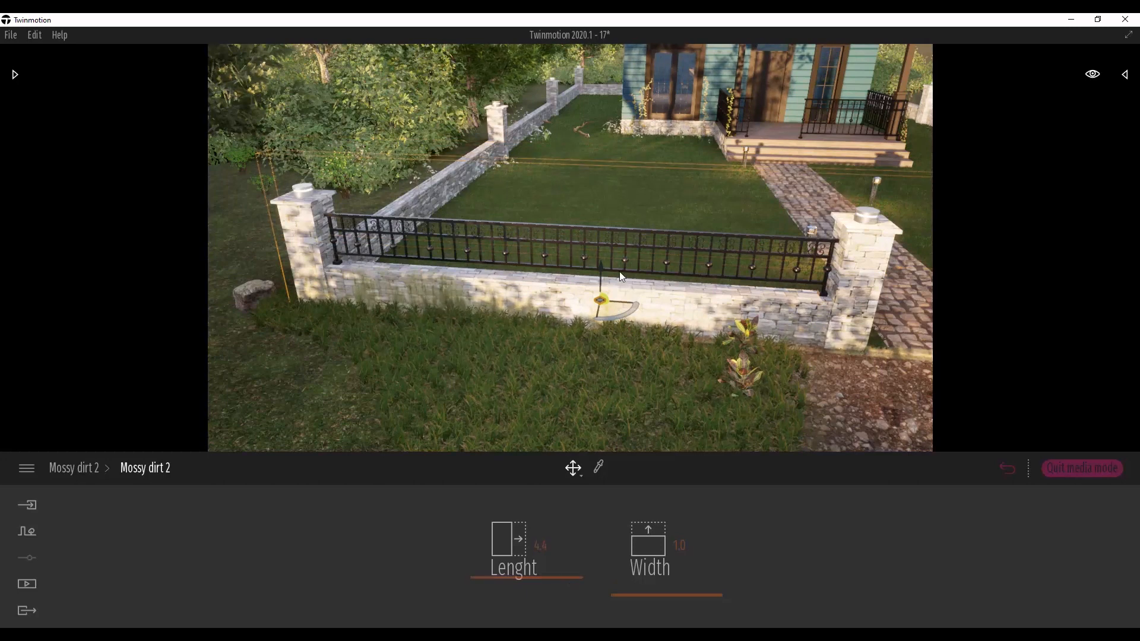
{"action": "left_click_drag", "start_coordinate": [602, 270], "coordinate": [614, 208]}
{"action": "left_click_drag", "start_coordinate": [562, 576], "coordinate": [543, 544]}
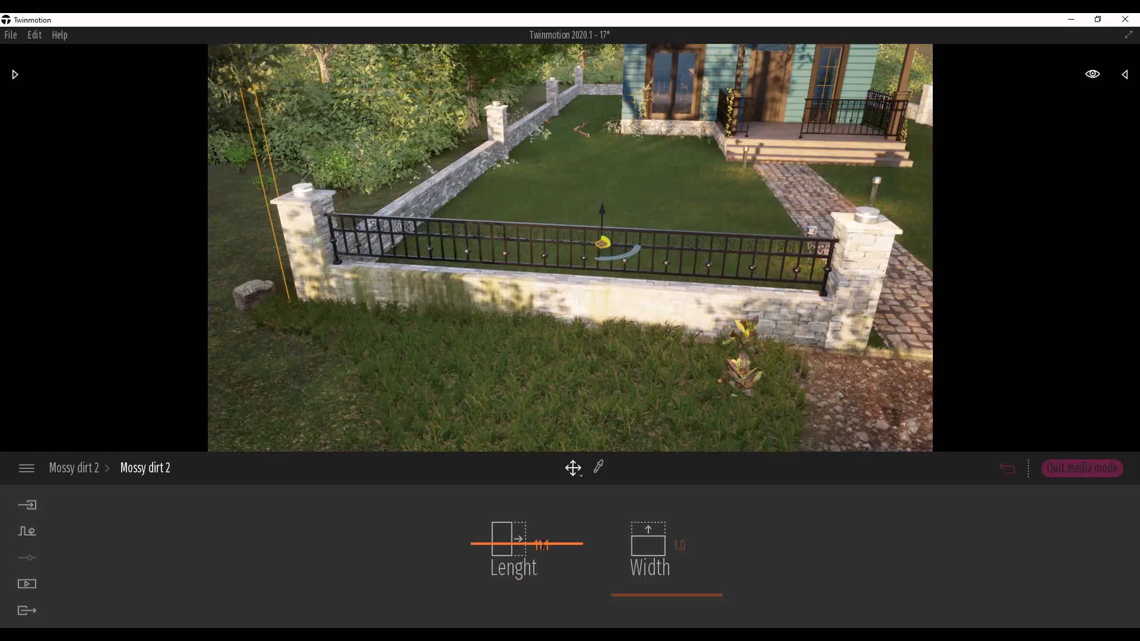
{"action": "type", "text": "2"}
{"action": "key", "text": "Return"}
{"action": "left_click_drag", "start_coordinate": [601, 212], "coordinate": [592, 267]}
- Copy the mossy decal onto the front stone wall on the other side of the entrance path
{"action": "key", "text": "s"}
{"action": "key", "text": "d"}
{"action": "key", "text": "s"}
{"action": "key", "text": "d"}
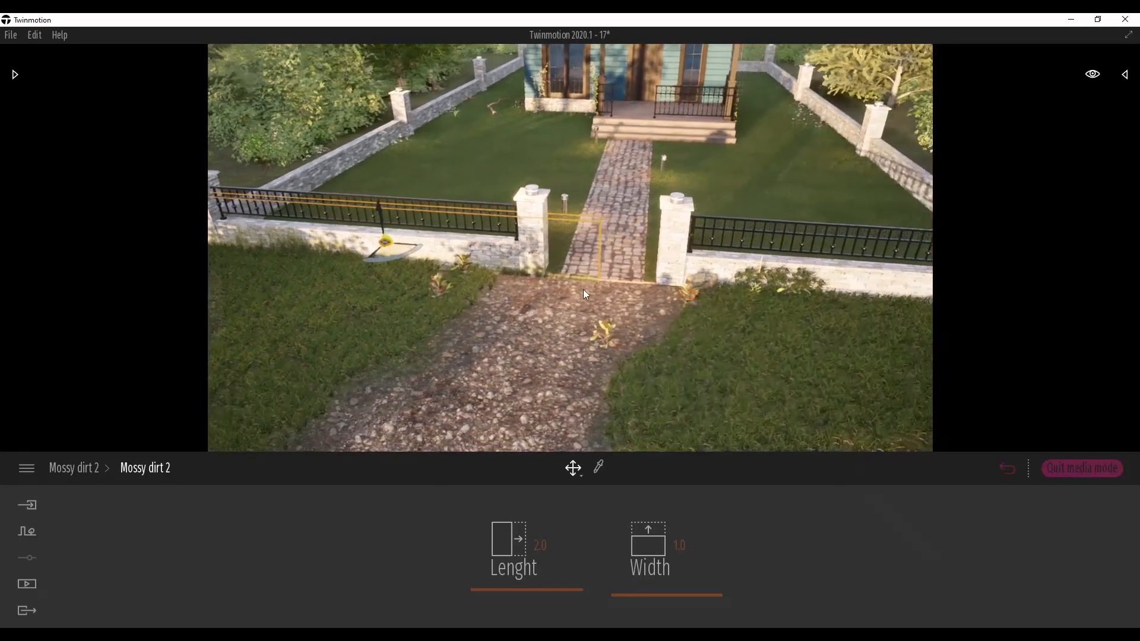
{"action": "left_click_drag", "start_coordinate": [416, 262], "coordinate": [979, 324], "text": "shift"}
{"action": "left_click", "coordinate": [547, 409]}
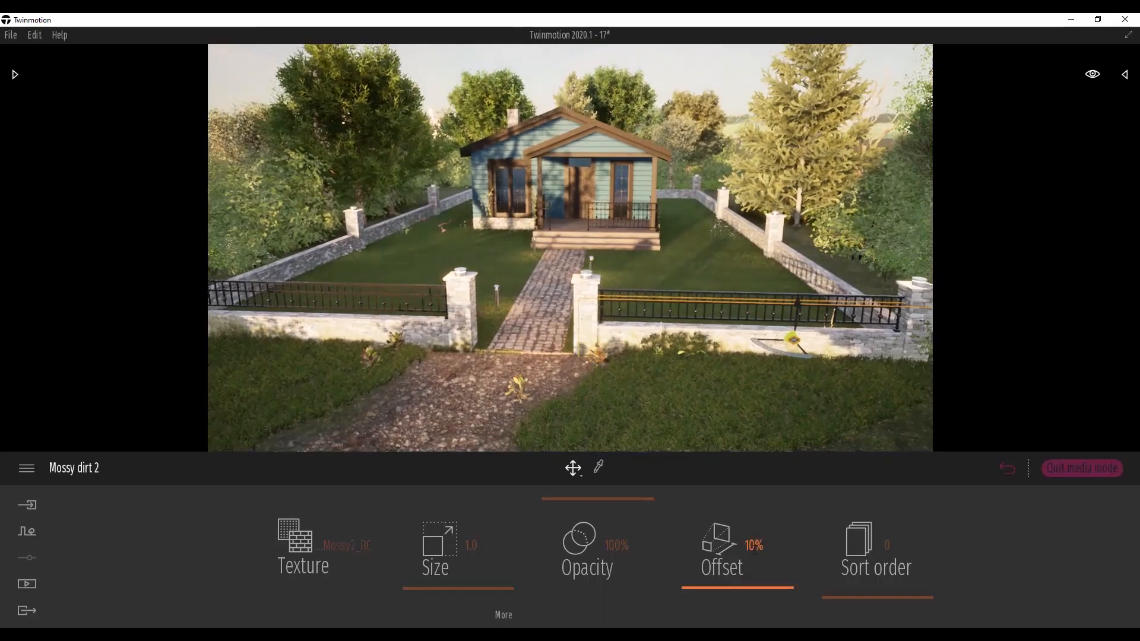
- Reduce the copied mossy decal's opacity to 59%
{"action": "left_click_drag", "start_coordinate": [617, 545], "coordinate": [622, 543]}
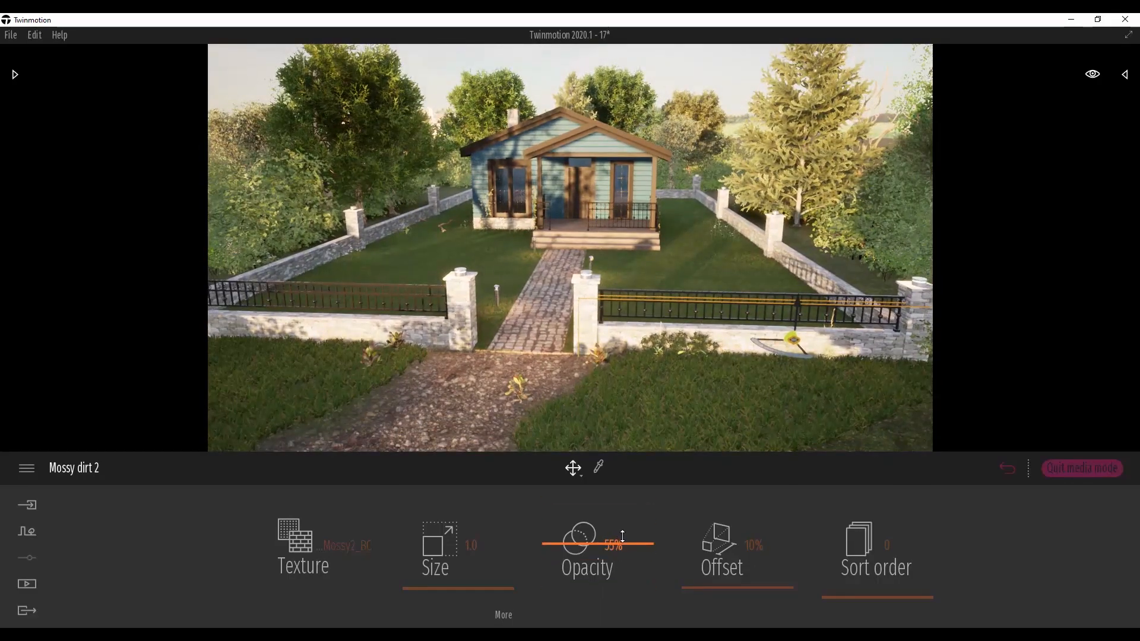
{"action": "key", "text": "w"}
{"action": "right_click_drag", "start_coordinate": [565, 409], "coordinate": [565, 409]}
{"action": "key", "text": "s"}
{"action": "key", "text": "a"}
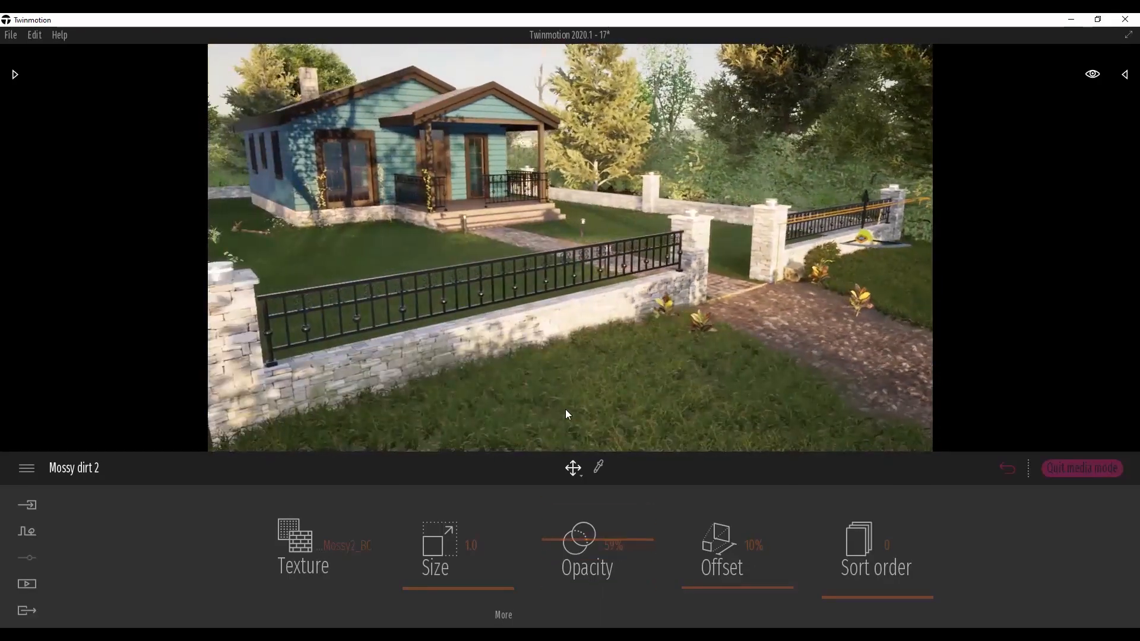
- Increase the opacity of the copied Mossy dirt 2 decal on the front stone wall
{"action": "key", "text": "s"}
{"action": "mouse_move", "coordinate": [585, 541]}
{"action": "left_mouse_down"}
{"action": "mouse_move", "coordinate": [601, 427]}
{"action": "mouse_move", "coordinate": [595, 531]}
{"action": "left_mouse_up"}
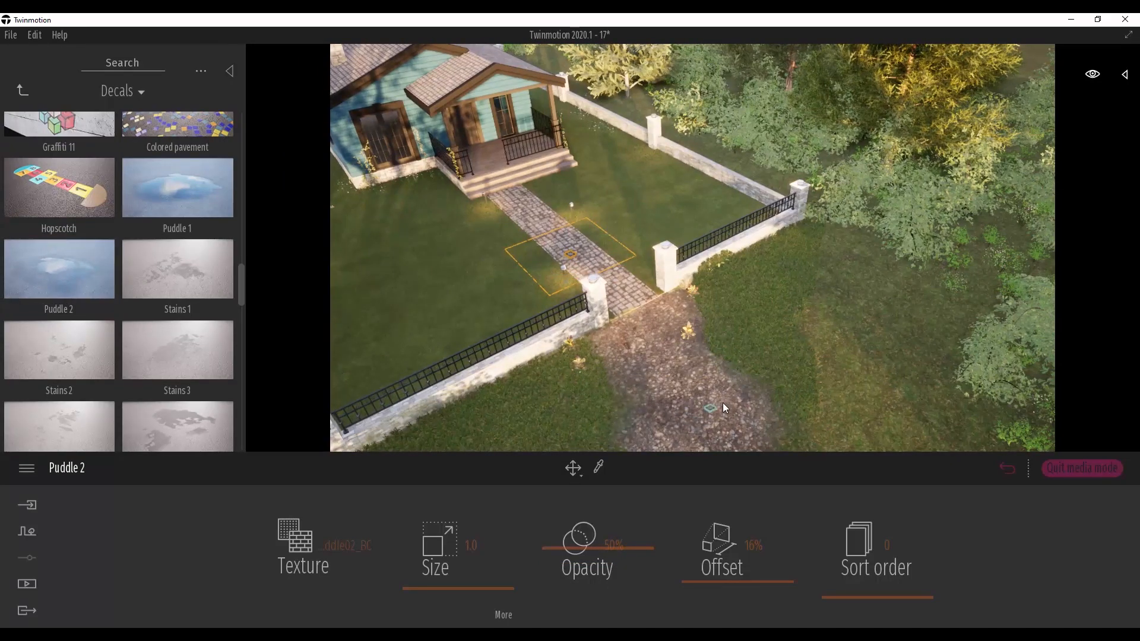
- Place one Puddle 2 decal on the grass beside the entrance and another on the front lawn
{"action": "left_click", "coordinate": [726, 287]}
{"action": "left_click", "coordinate": [16, 75]}
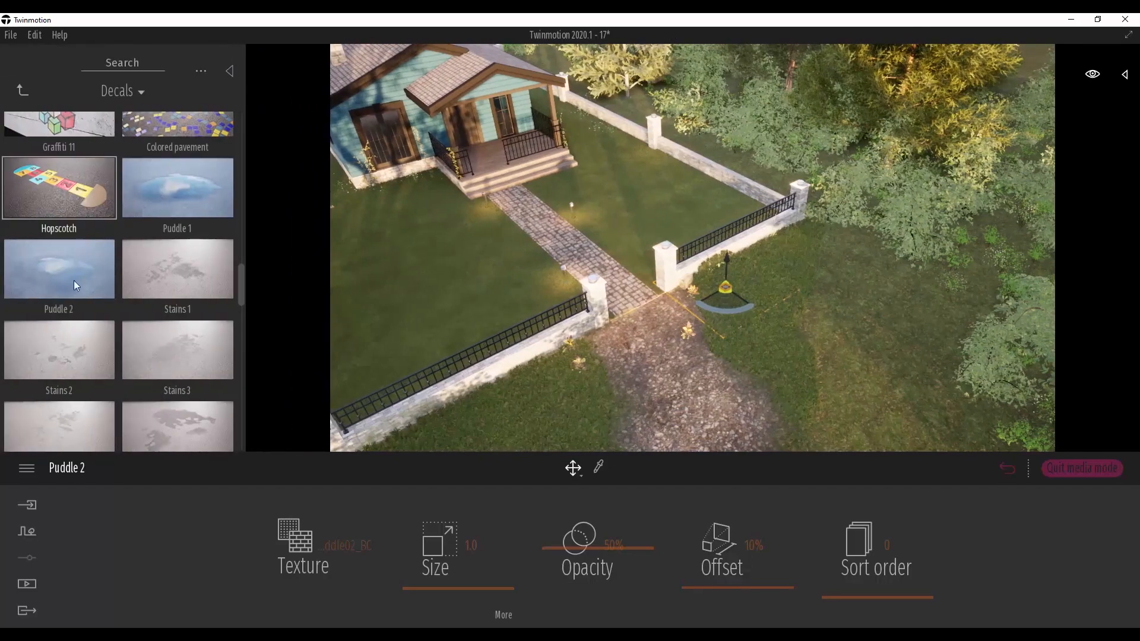
{"action": "left_click_drag", "start_coordinate": [76, 285], "coordinate": [418, 278]}
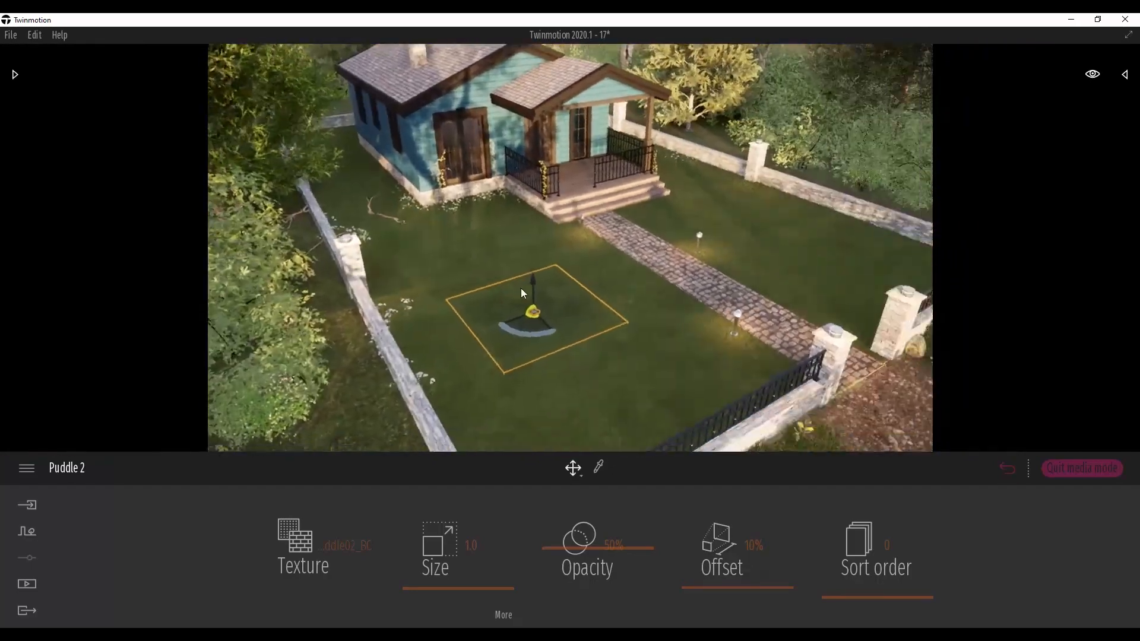
{"action": "right_click_drag", "start_coordinate": [522, 288], "coordinate": [519, 285]}
- Place a Mossy leaks decal on the porch gable siding and set its opacity to 5%
{"action": "left_click", "coordinate": [15, 75]}
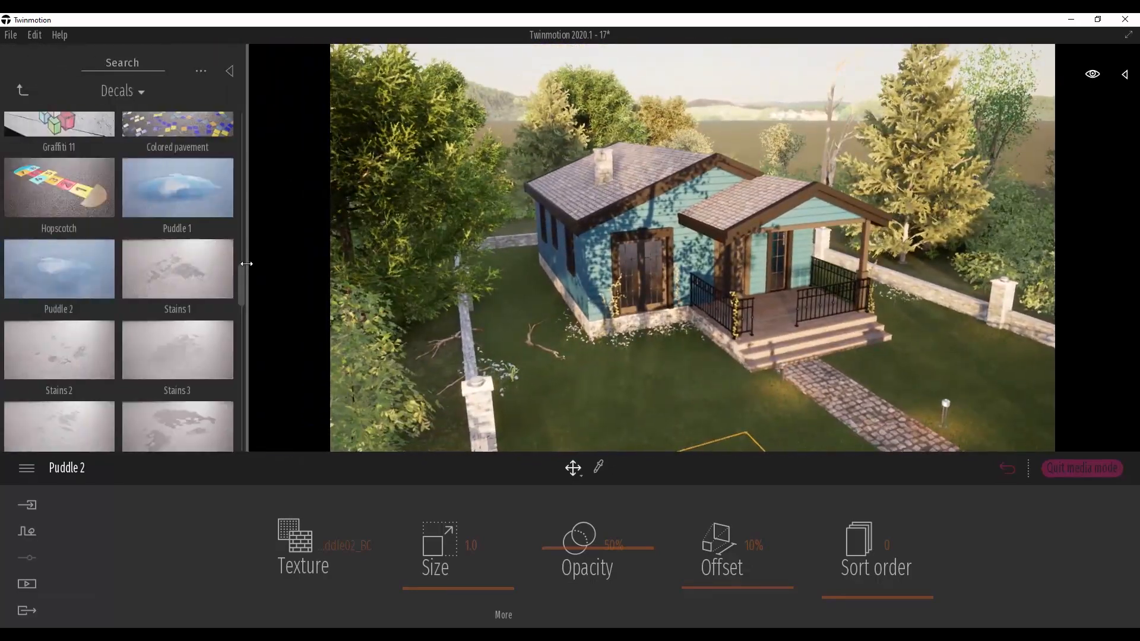
{"action": "left_click_drag", "start_coordinate": [242, 303], "coordinate": [241, 332]}
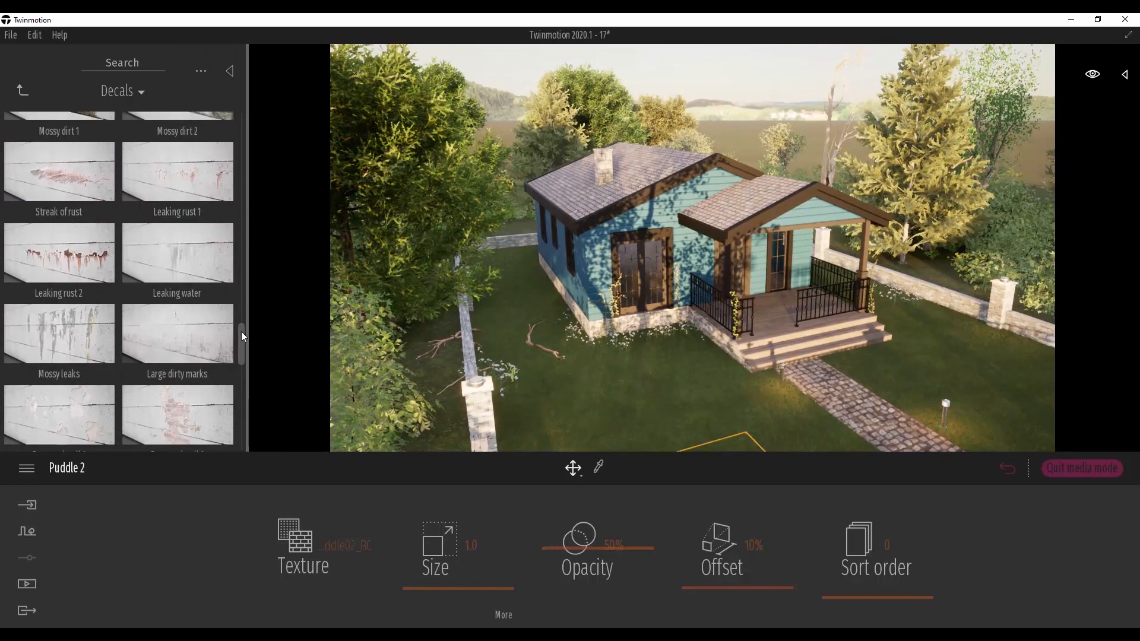
{"action": "right_click_drag", "start_coordinate": [508, 299], "coordinate": [508, 300]}
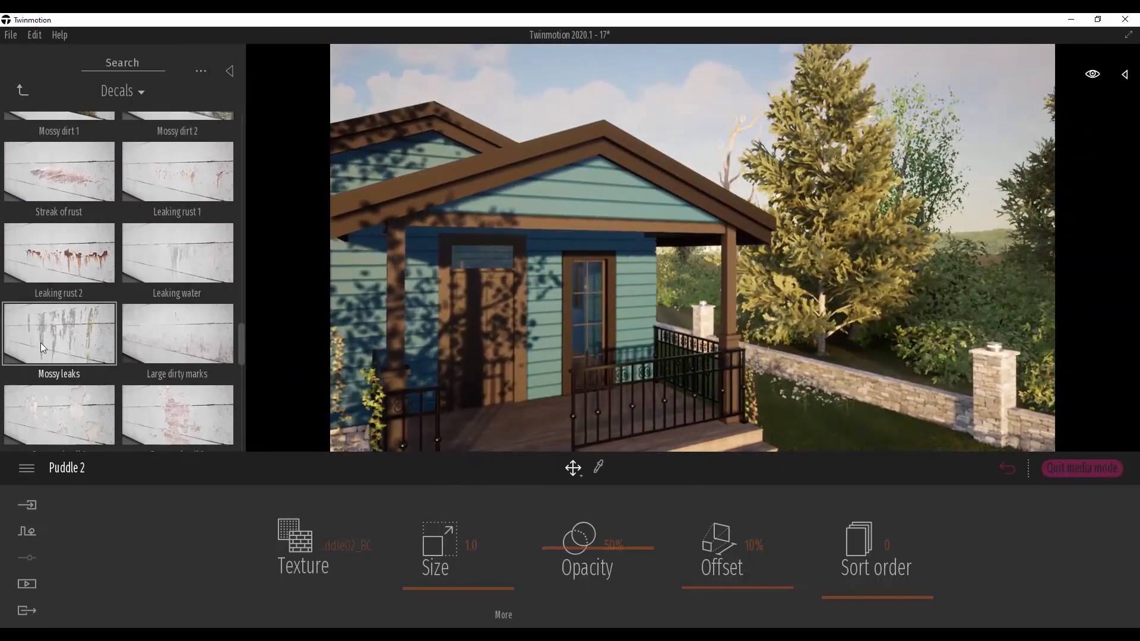
{"action": "left_click_drag", "start_coordinate": [42, 344], "coordinate": [594, 176]}
{"action": "right_click_drag", "start_coordinate": [547, 223], "coordinate": [547, 223]}
{"action": "key", "text": "a"}
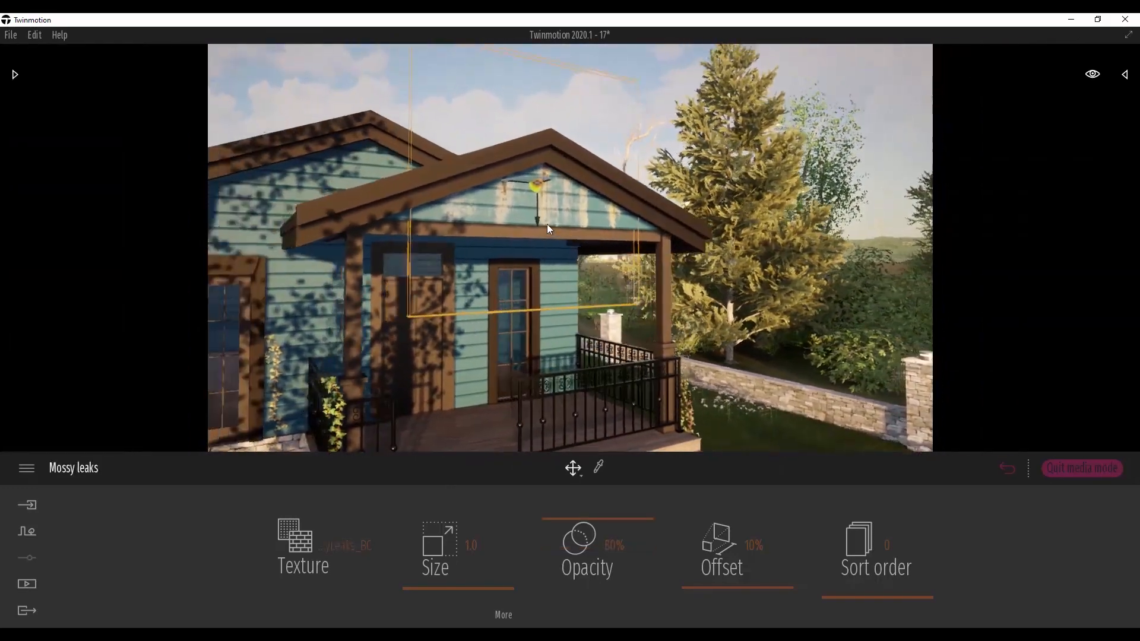
{"action": "left_click_drag", "start_coordinate": [612, 519], "coordinate": [601, 594]}
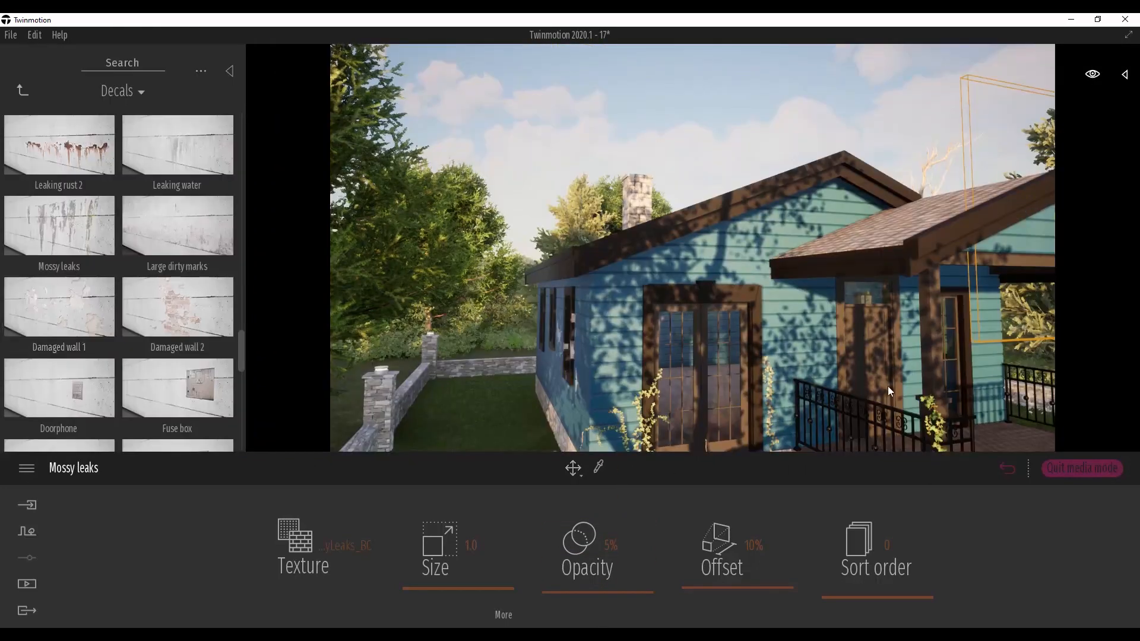
- Place a Damaged wall 1 decal on the blue siding above the double doors and set its opacity to 3%
{"action": "left_click_drag", "start_coordinate": [805, 291], "coordinate": [764, 260]}
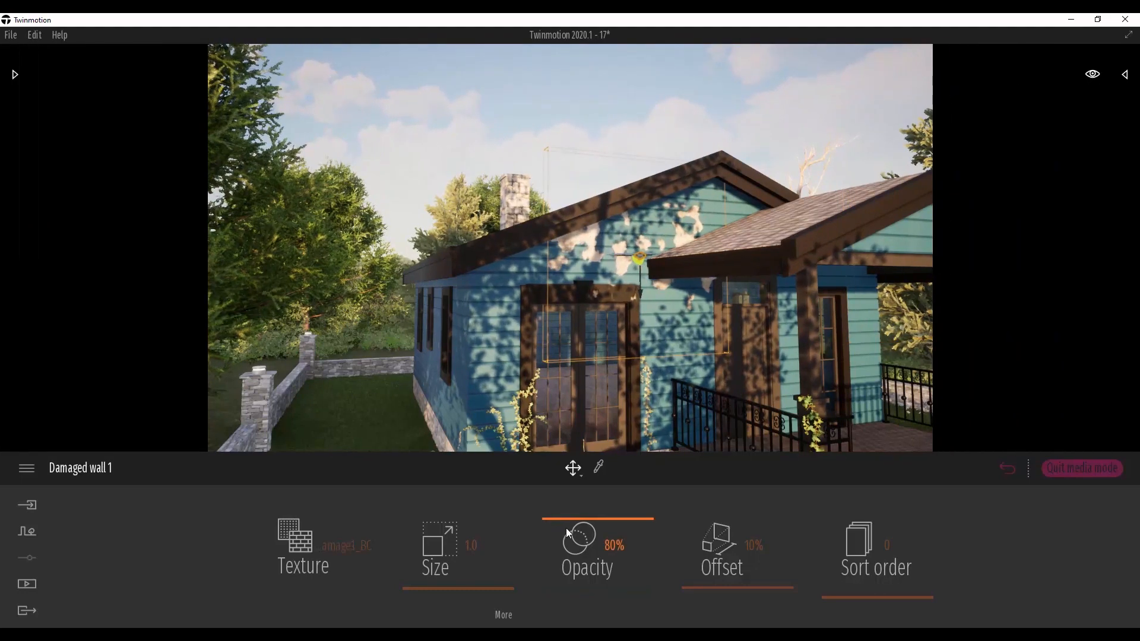
{"action": "left_click_drag", "start_coordinate": [565, 529], "coordinate": [582, 593]}
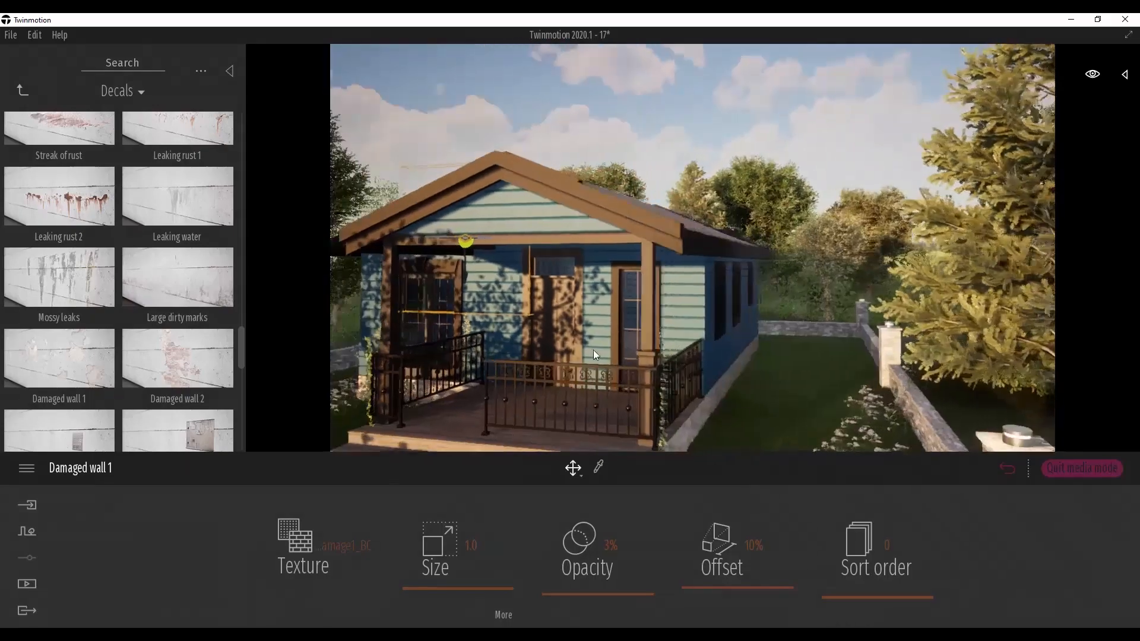
- Move the Variegated croton 5 plant from the gravel path onto the grass beside the entrance
{"action": "key", "text": "s"}
{"action": "right_click_drag", "start_coordinate": [594, 350], "coordinate": [597, 348]}
{"action": "left_click", "coordinate": [786, 123]}
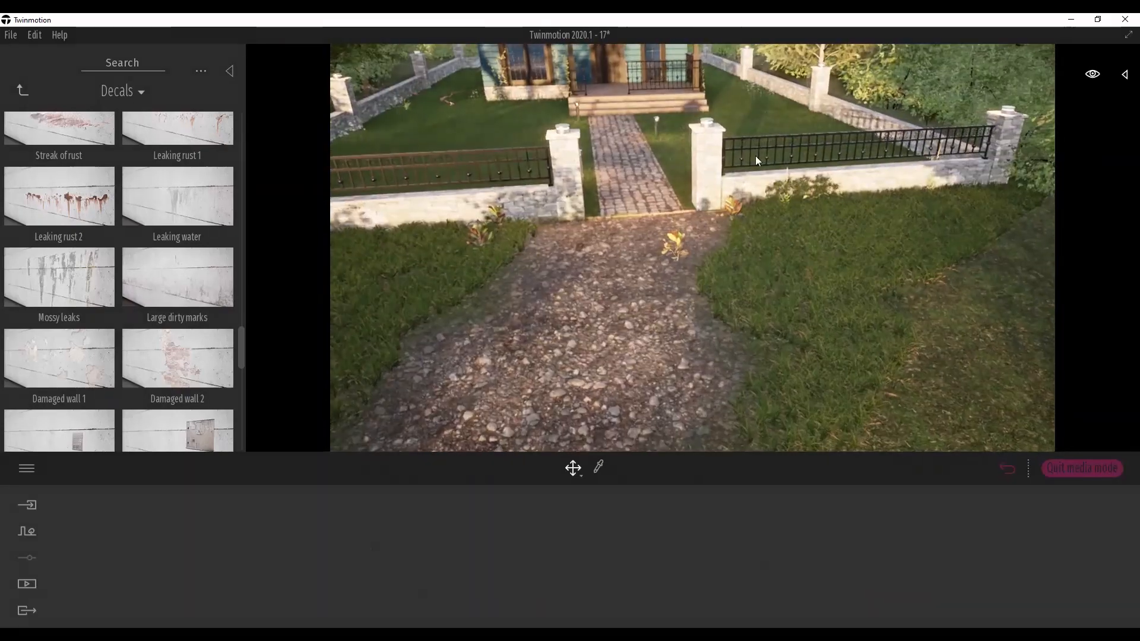
{"action": "left_click", "coordinate": [658, 237]}
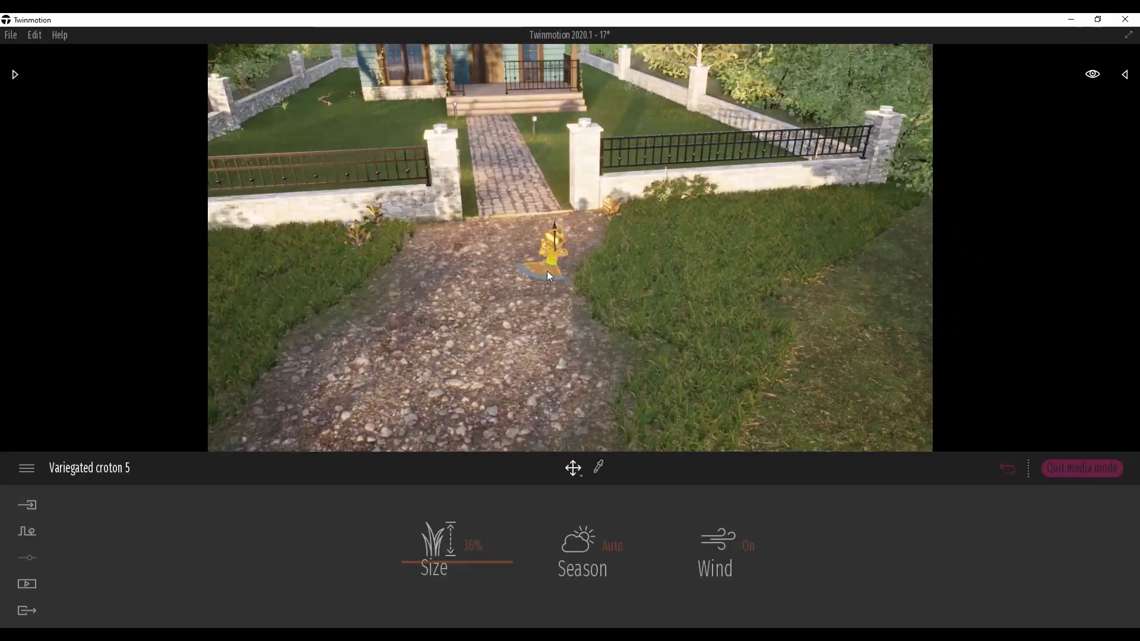
{"action": "left_click_drag", "start_coordinate": [547, 271], "coordinate": [626, 258]}
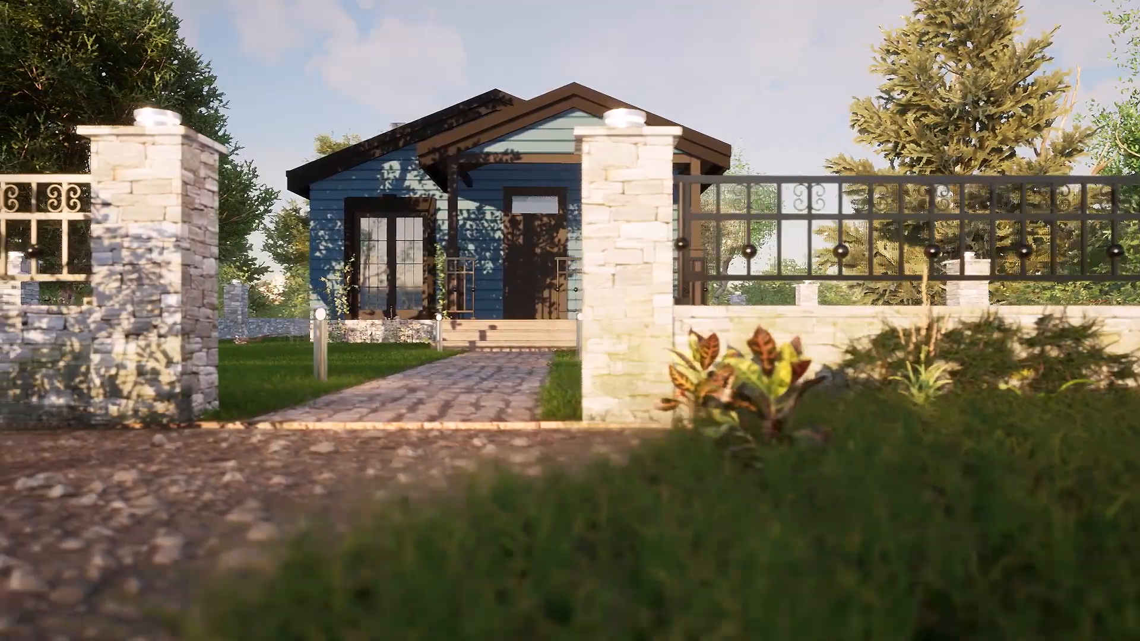